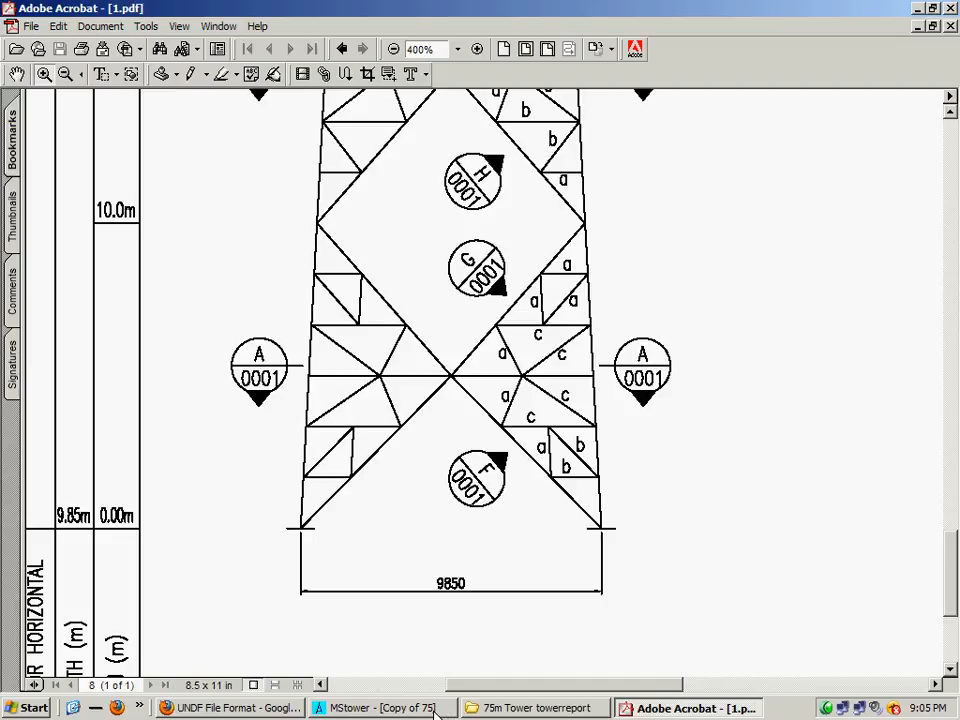
Switch to MStower, show the tower in front elevation and enlarge its lower panels.
left_click(437, 706)
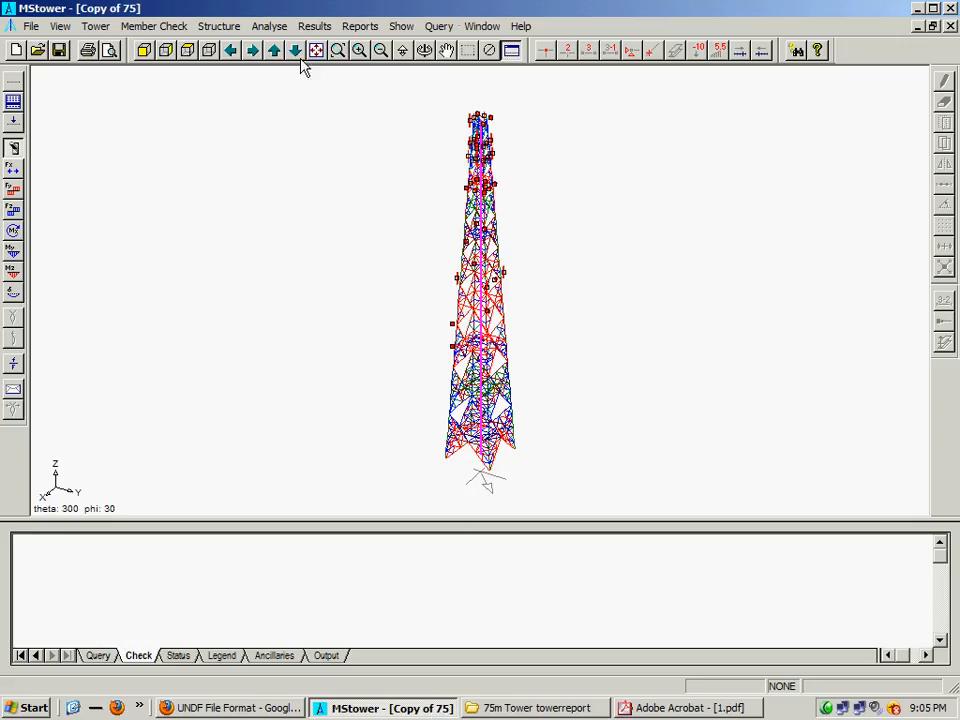
left_click(145, 50)
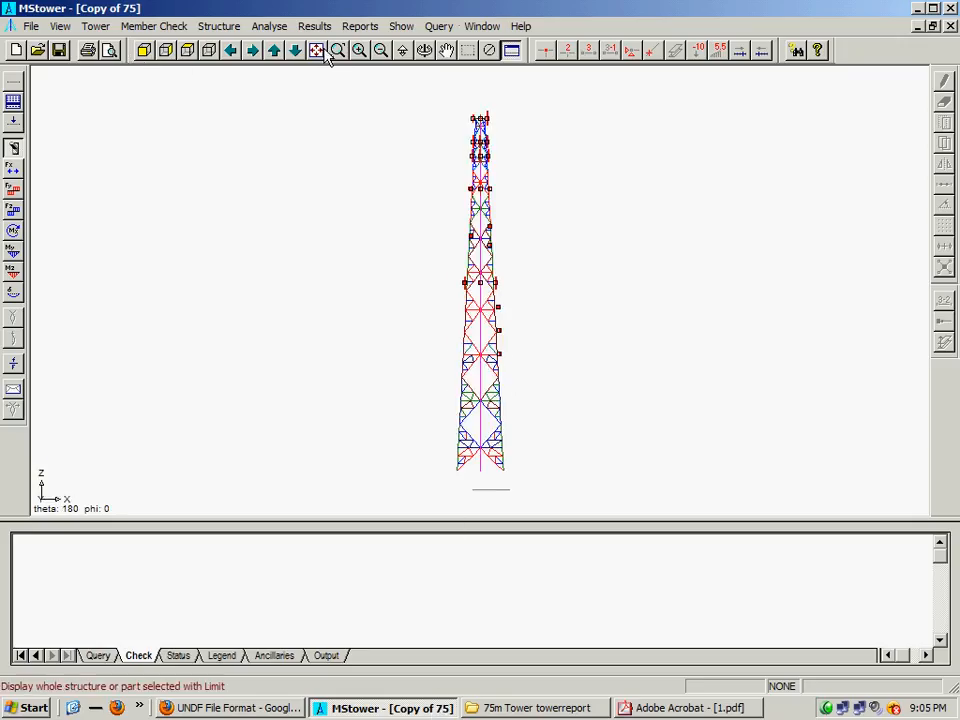
left_click(337, 50)
left_click_drag(437, 371, 535, 492)
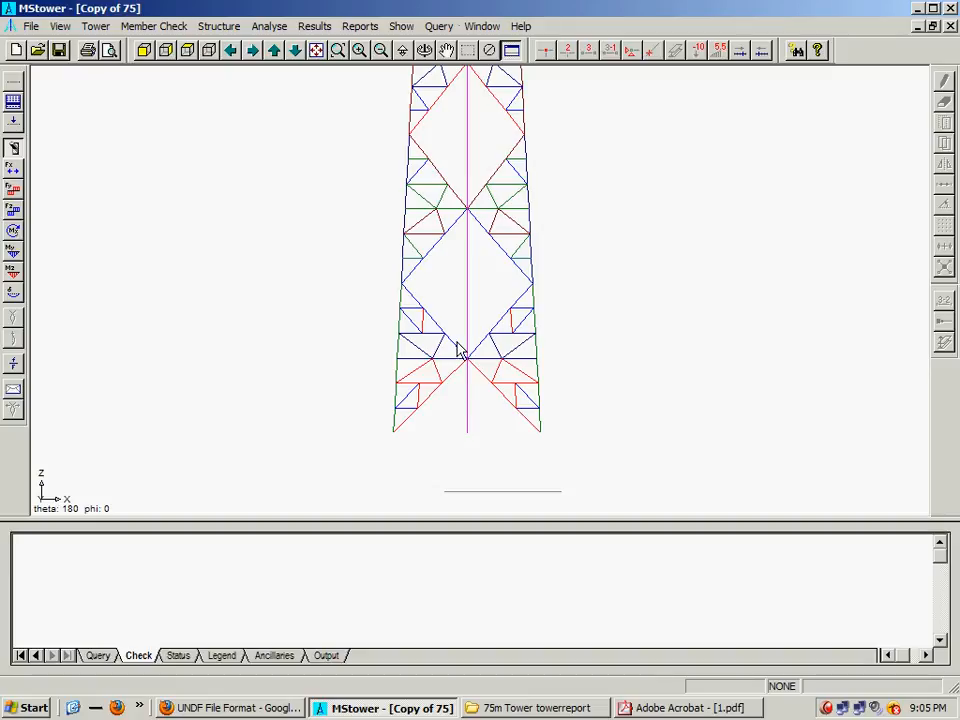
mouse_move(459, 348)
Open the MStower help and look through the K Face Panels diagrams under Standard Panels, down to K Face Panels 4.
left_click(518, 28)
left_click(520, 45)
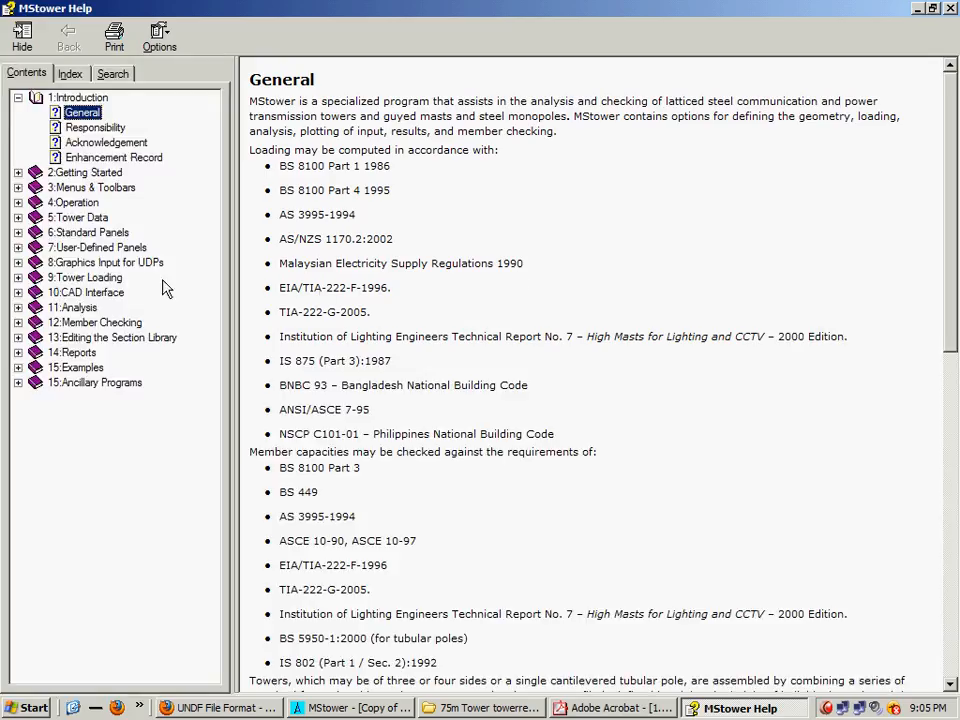
left_click(90, 232)
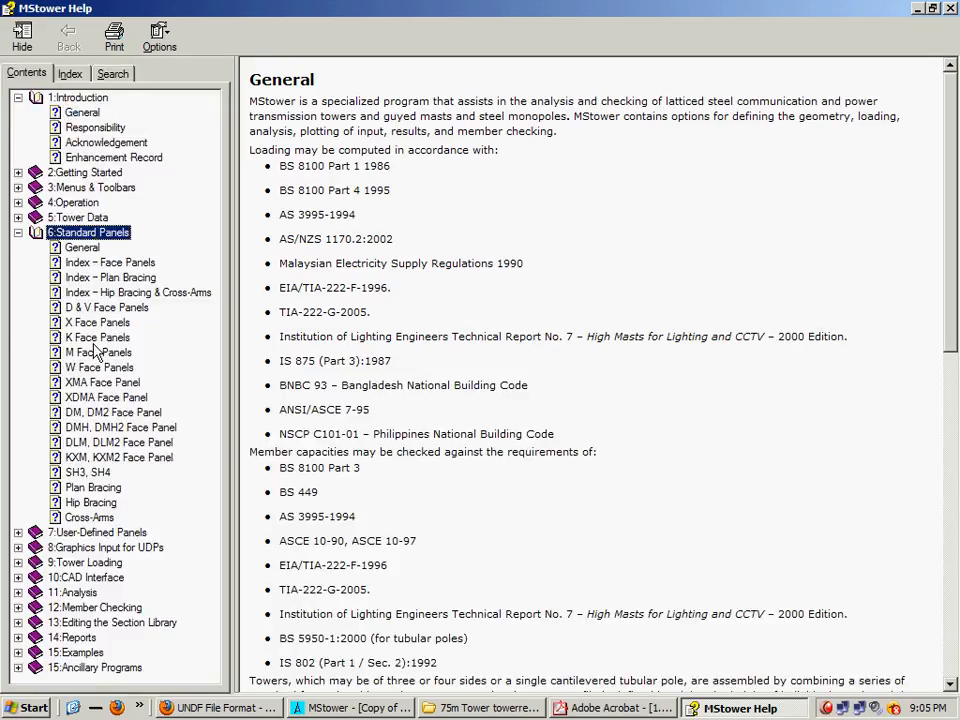
left_click(100, 338)
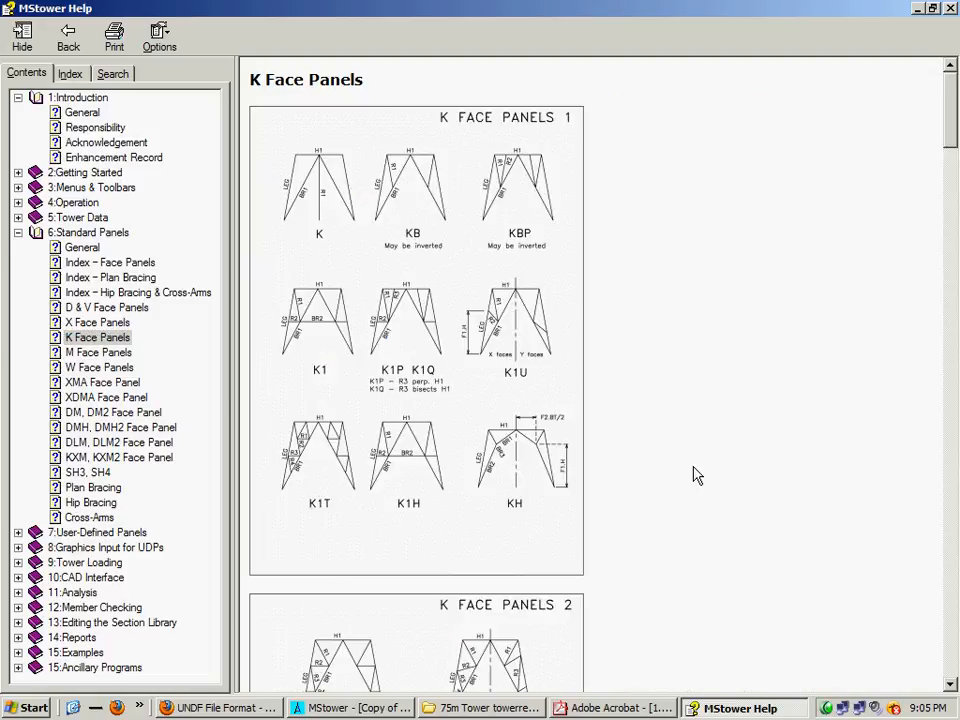
scroll(693, 476, "down", 5)
scroll(693, 476, "down", 6)
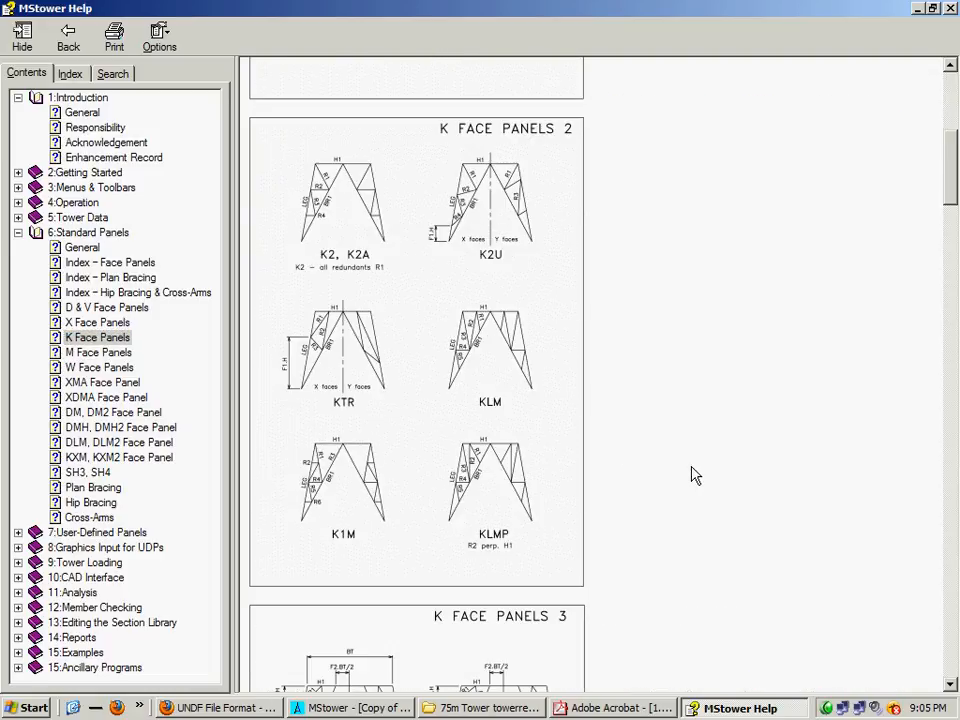
scroll(695, 476, "down", 5)
scroll(695, 476, "down", 12)
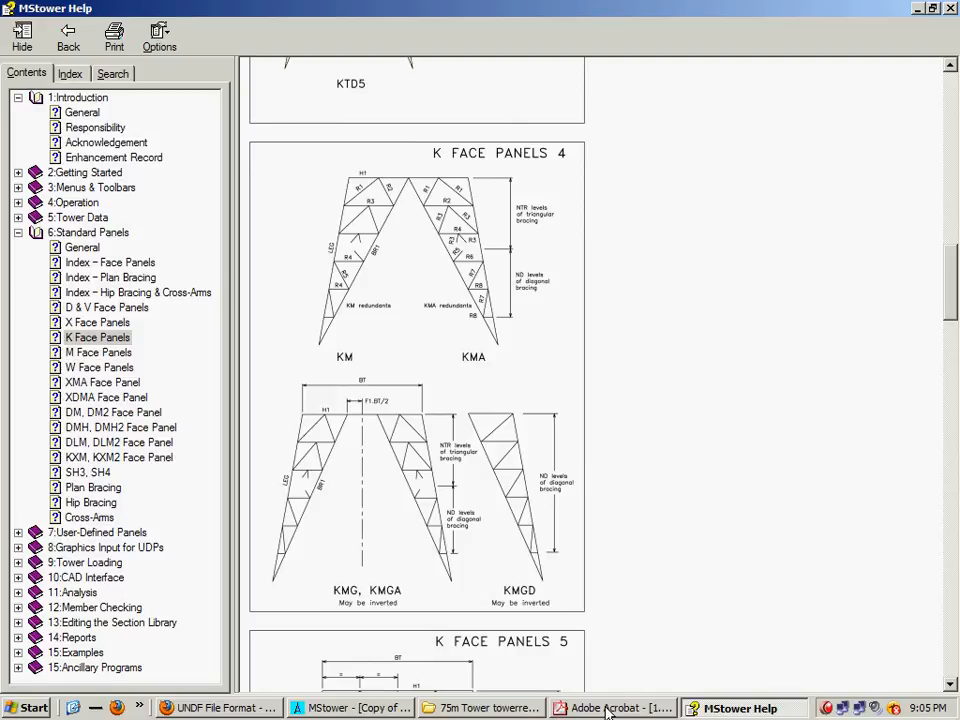
Return to MStower and open the tower data file for text editing.
left_click(385, 707)
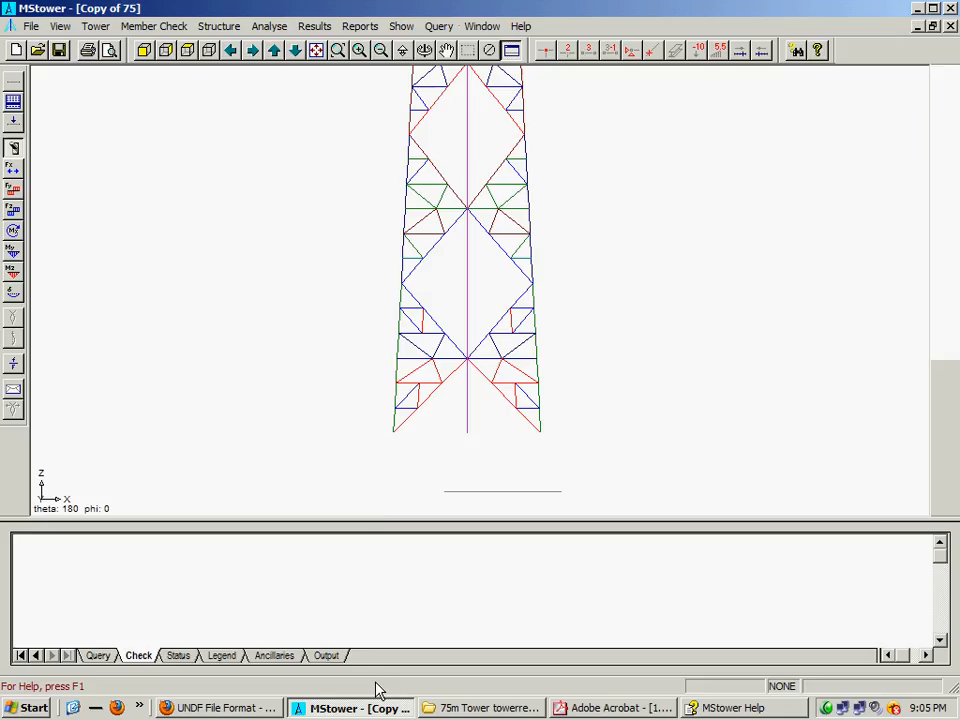
left_click(96, 27)
mouse_move(108, 48)
left_click(265, 68)
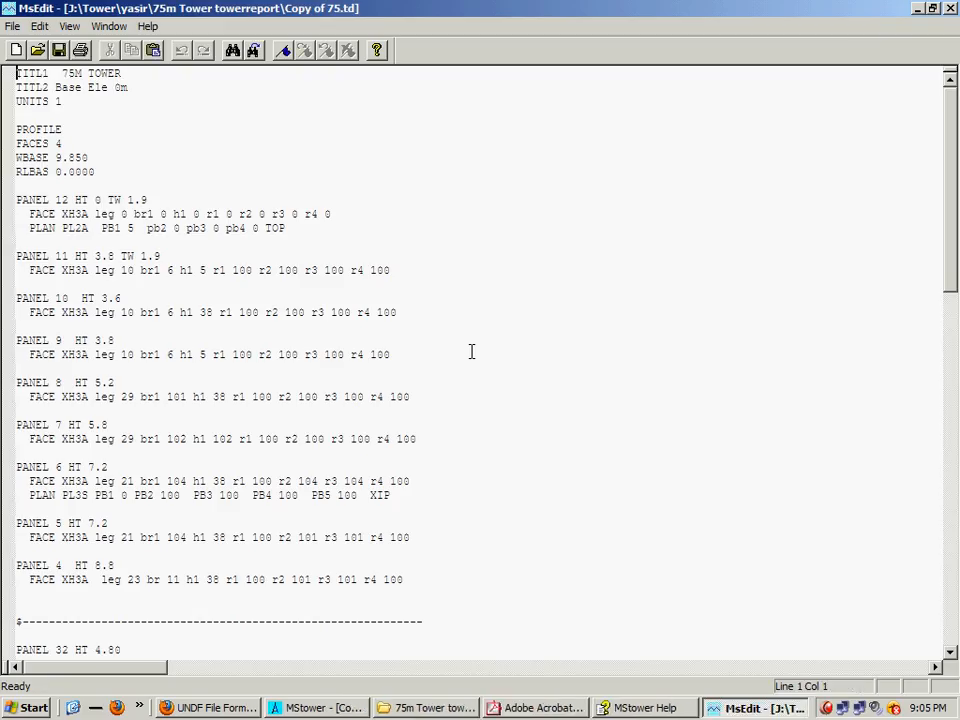
Switch to the 1.pdf drawing in Acrobat and examine the member table and bracing panels from the base up past the 29.6 m level.
left_click(575, 712)
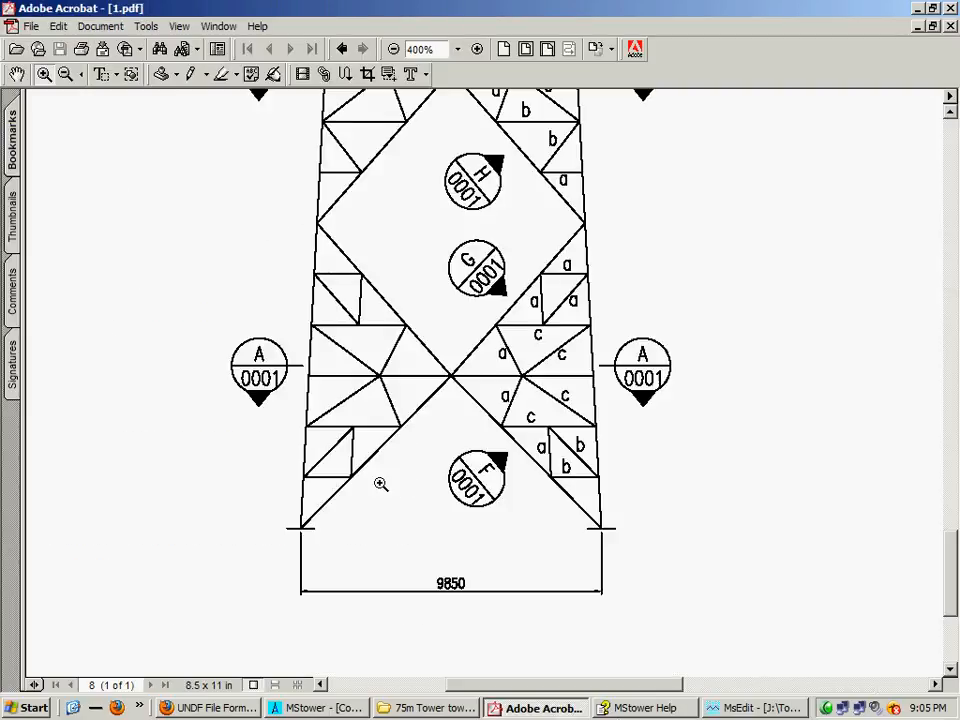
left_click(17, 74)
left_click_drag(214, 347, 661, 348)
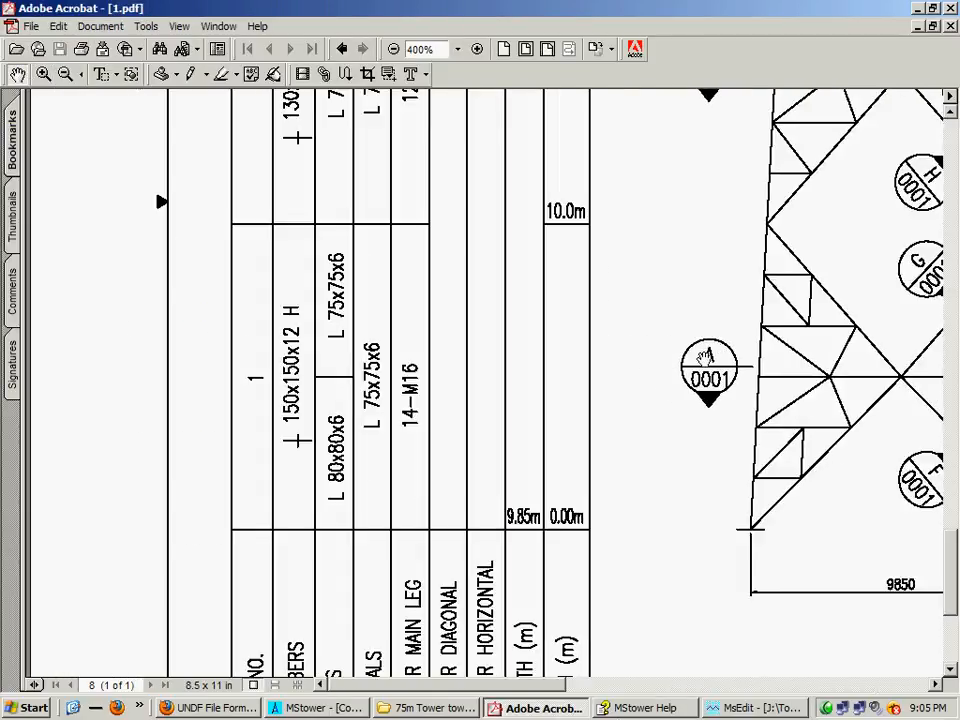
mouse_move(662, 494)
left_mouse_down()
mouse_move(622, 313)
mouse_move(617, 501)
left_mouse_up()
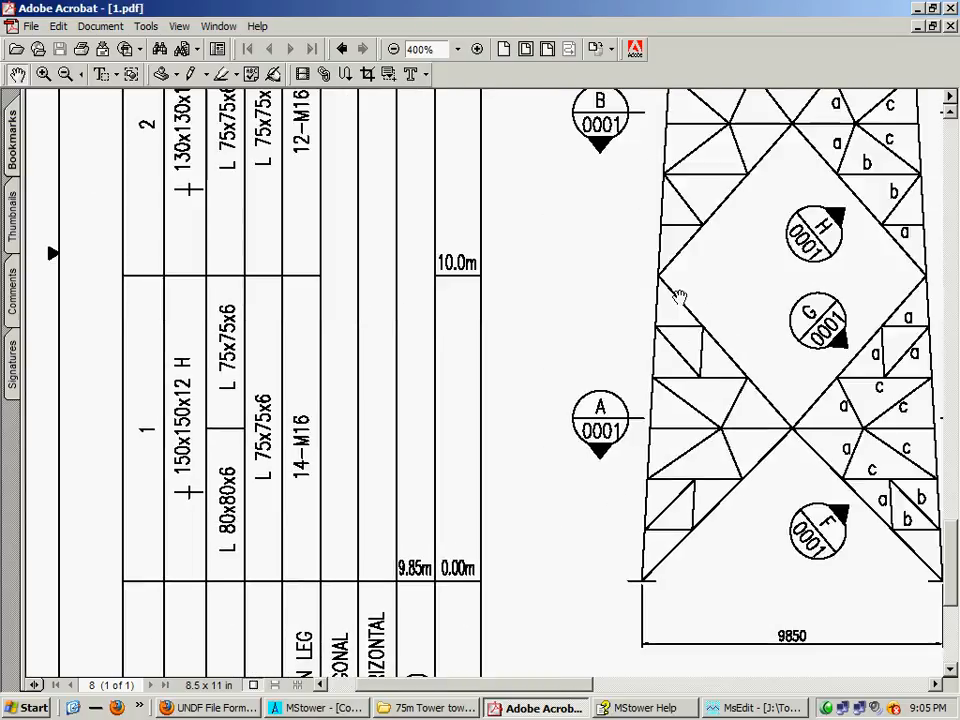
left_click_drag(525, 339, 508, 523)
left_click_drag(515, 234, 515, 410)
left_click_drag(566, 356, 446, 196)
left_click_drag(647, 484, 516, 298)
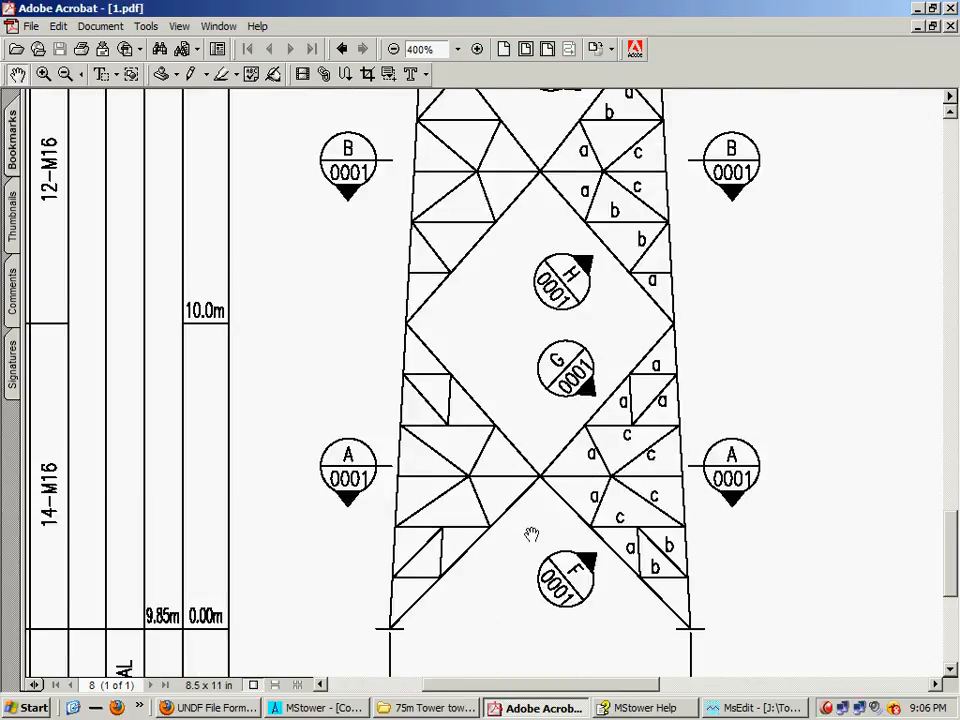
left_click_drag(533, 461, 534, 407)
scroll(497, 407, "up", 5)
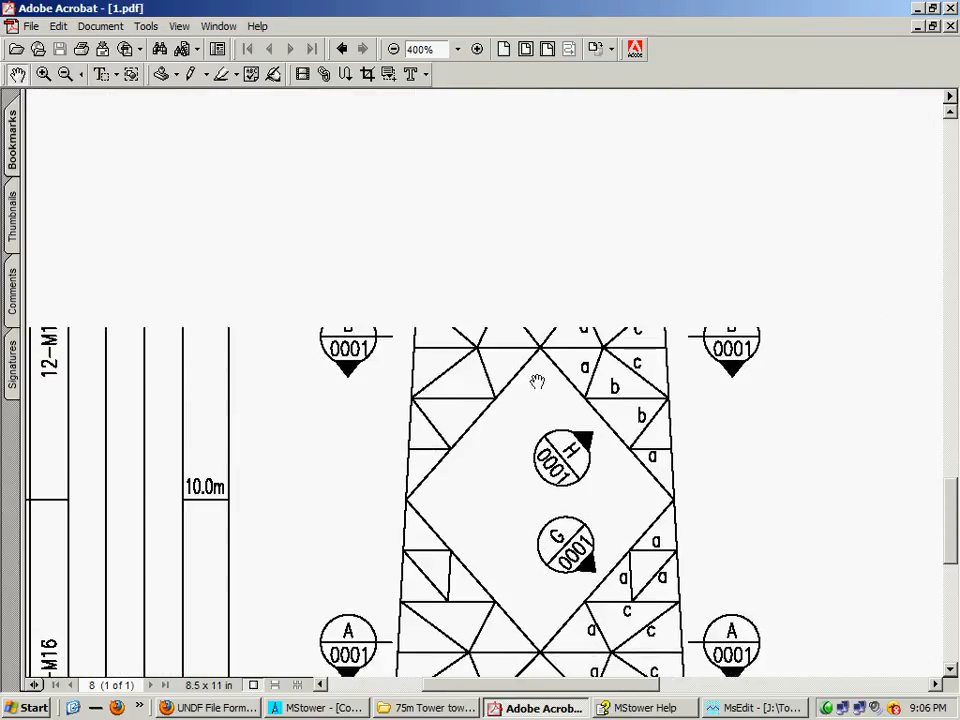
left_click_drag(529, 334, 534, 463)
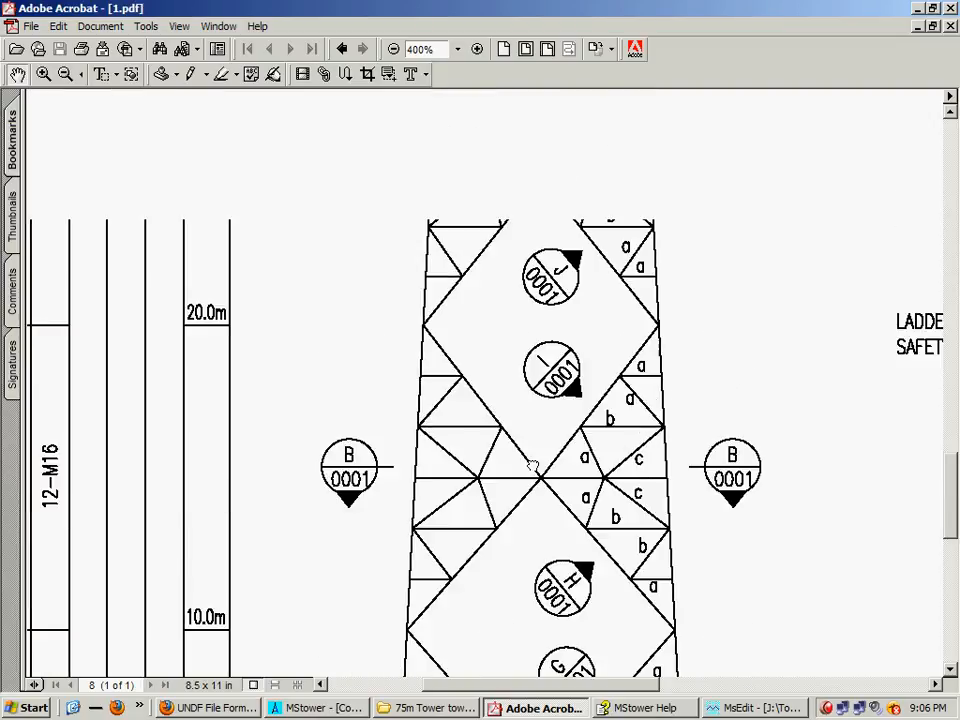
scroll(495, 347, "up", 5)
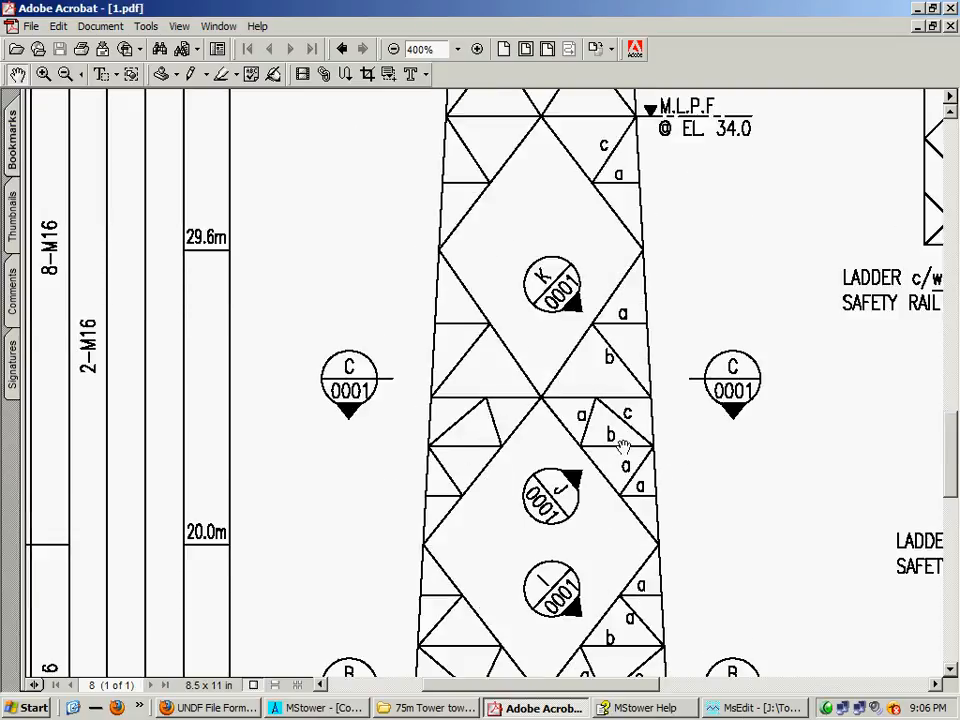
Switch to the tower data file in MsEdit and highlight the KM face type in panel 11's definition.
left_click(745, 708)
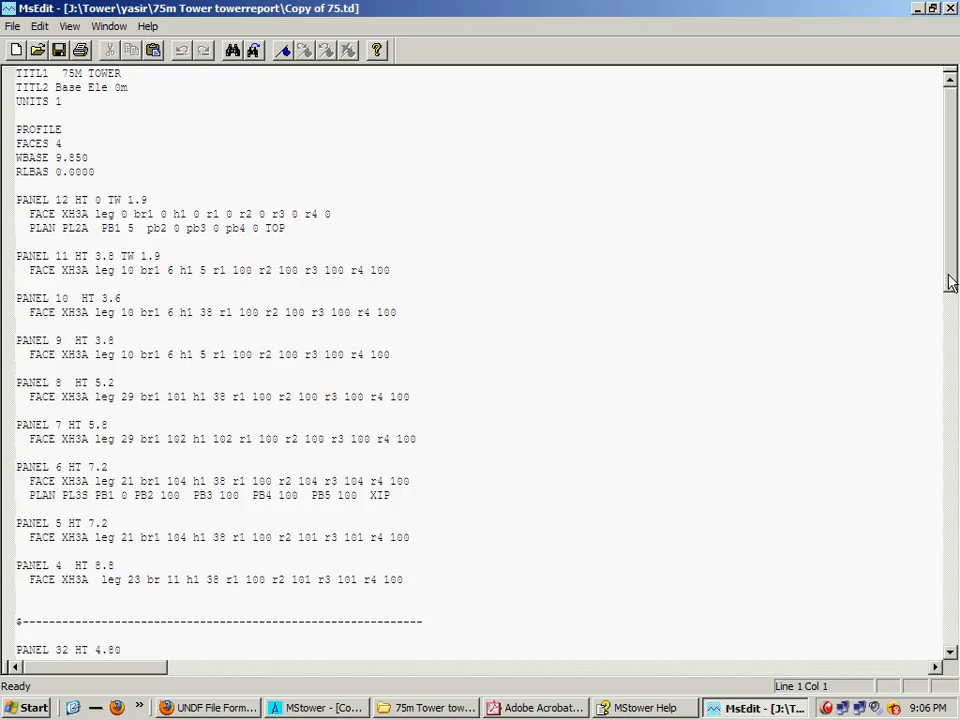
scroll(716, 300, "down", 20)
scroll(722, 504, "up", 4)
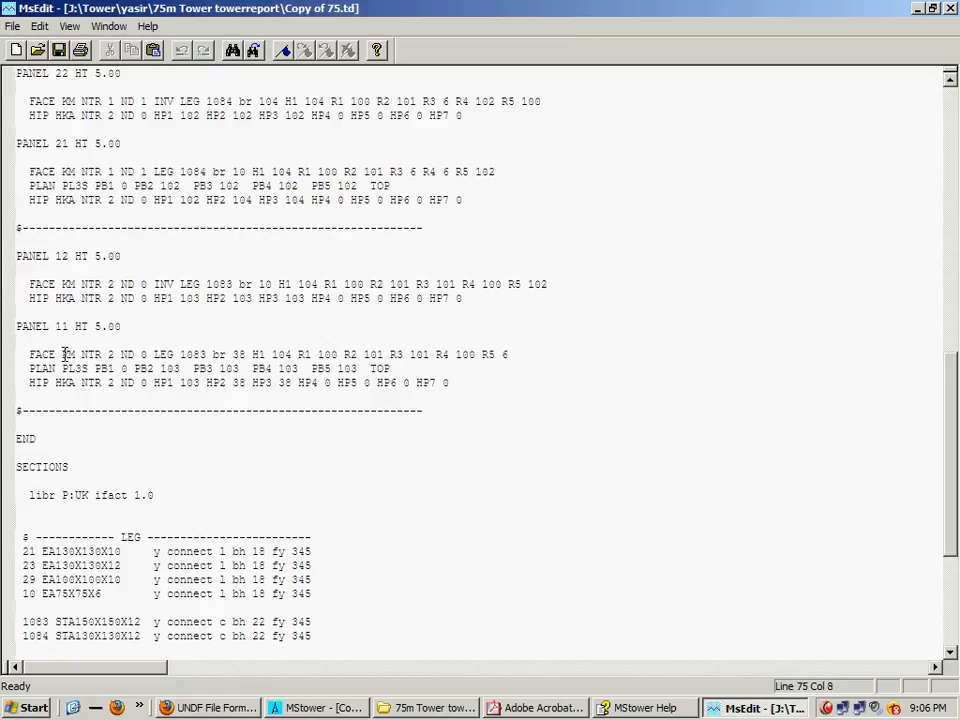
left_click_drag(62, 354, 77, 358)
Switch to the Acrobat drawing and inspect the bracing in the bottom panels between 0.00 m and 10.0 m.
left_click(560, 708)
scroll(557, 445, "down", 5)
left_click_drag(557, 445, 575, 265)
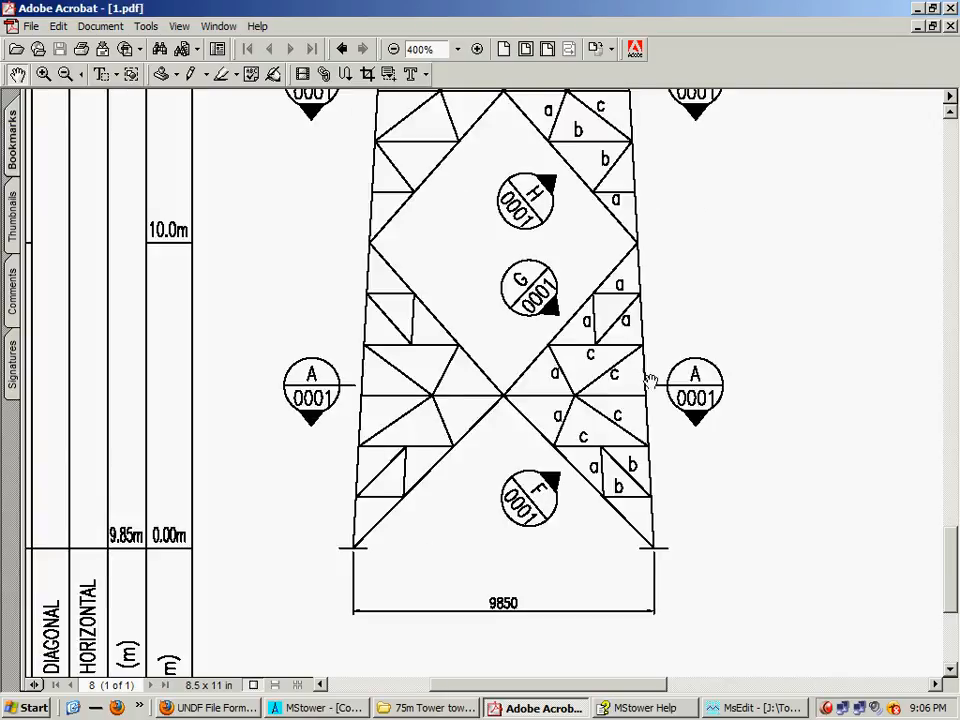
Return to the data file in MsEdit and highlight the KM face type and the INV keyword in panel 12's FACE line.
left_click(730, 710)
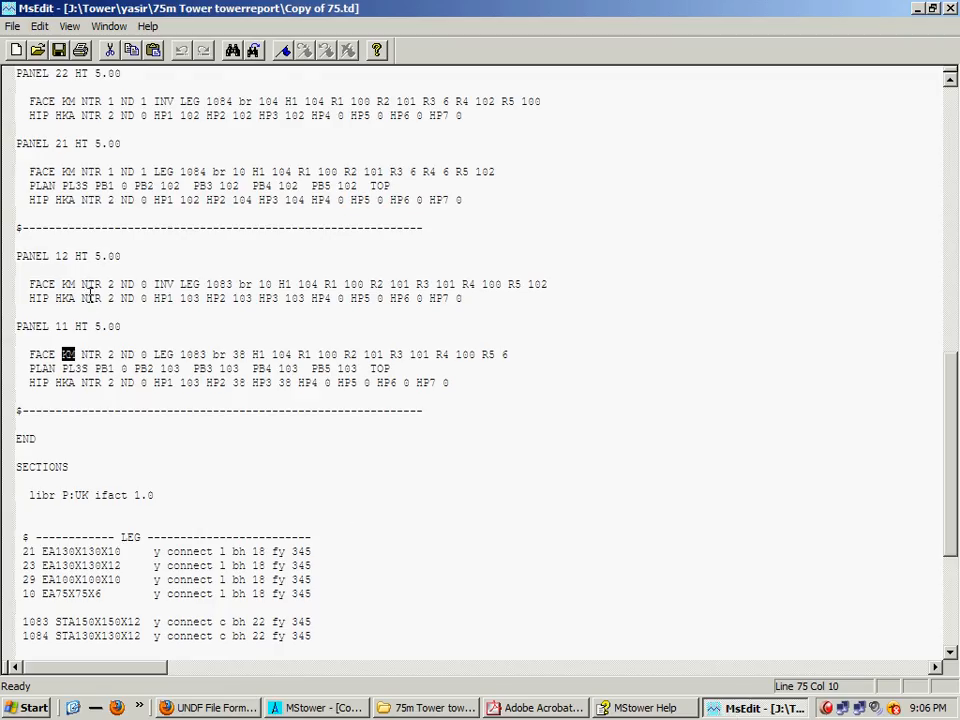
left_click_drag(154, 284, 175, 284)
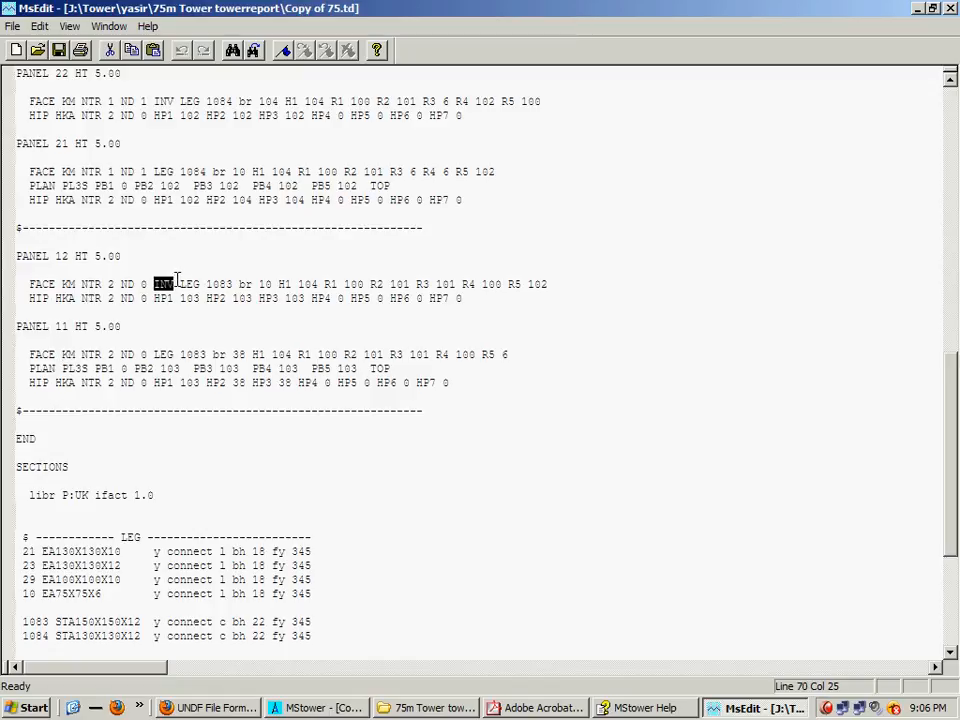
left_click_drag(62, 284, 75, 284)
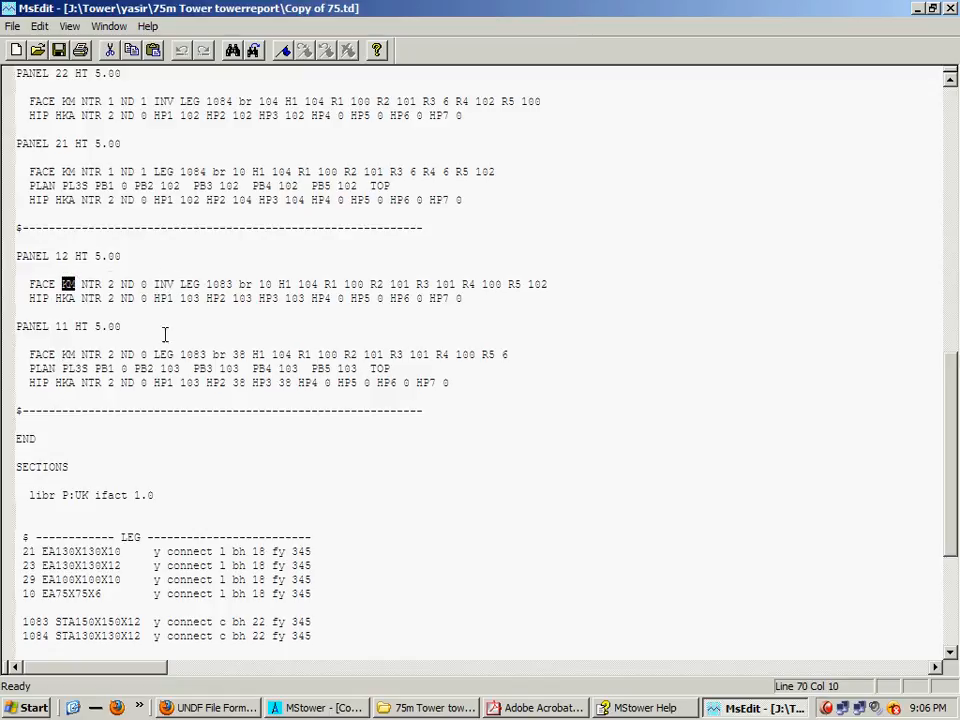
left_click_drag(152, 284, 175, 284)
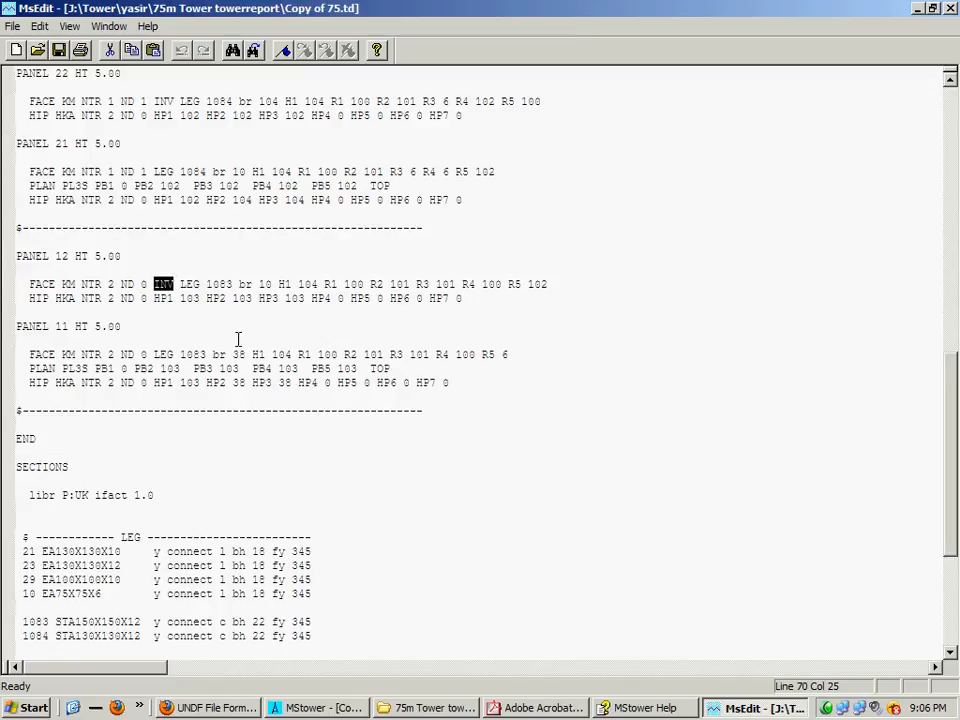
left_click(198, 308)
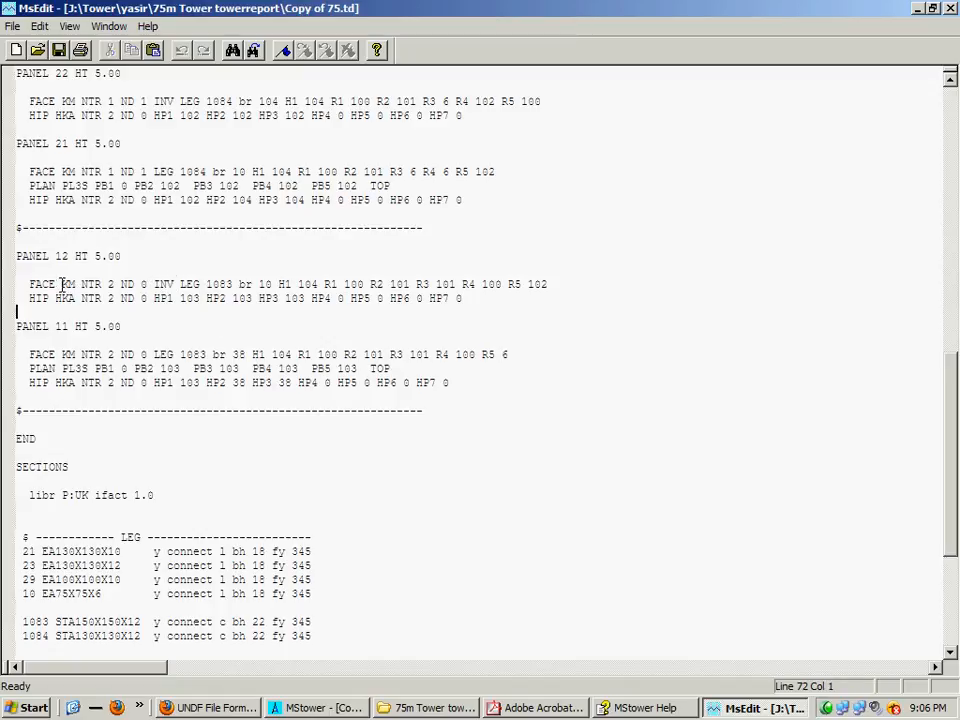
left_click_drag(62, 284, 75, 284)
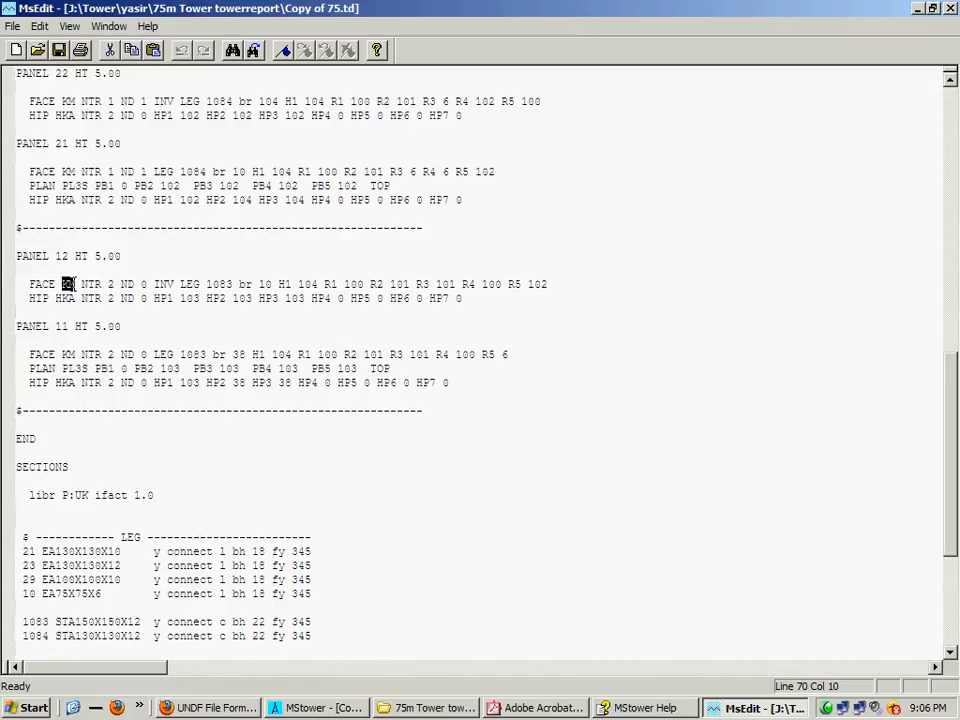
left_click(154, 284)
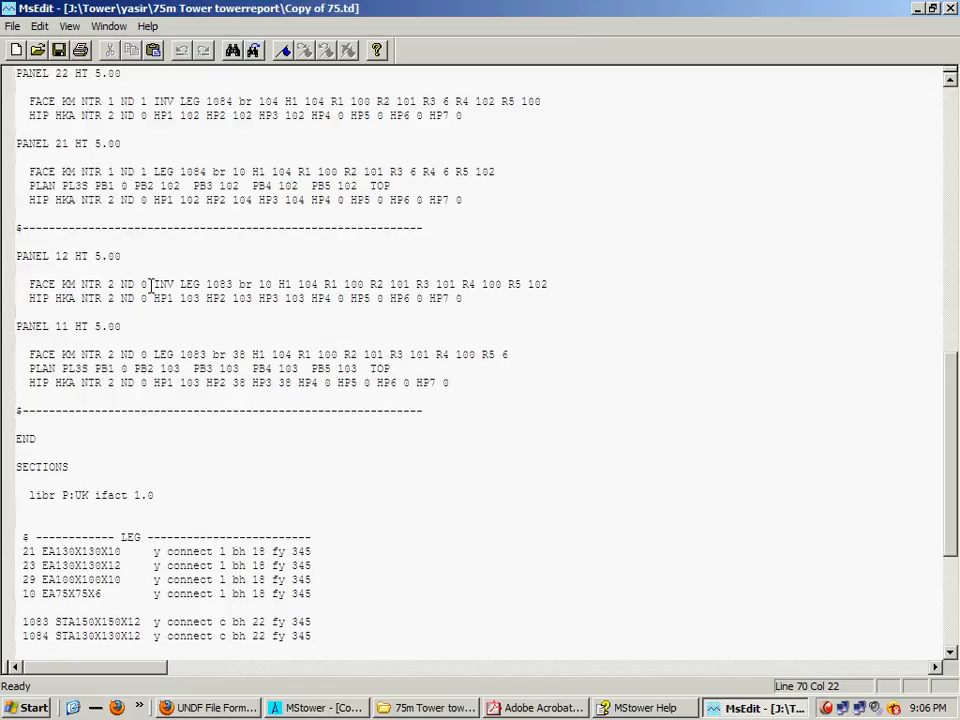
left_click_drag(158, 284, 170, 283)
left_click(172, 285)
Check the panels around 10.0 m in the Acrobat drawing, then highlight panel 21's KM face type in the MsEdit data file.
left_click(540, 709)
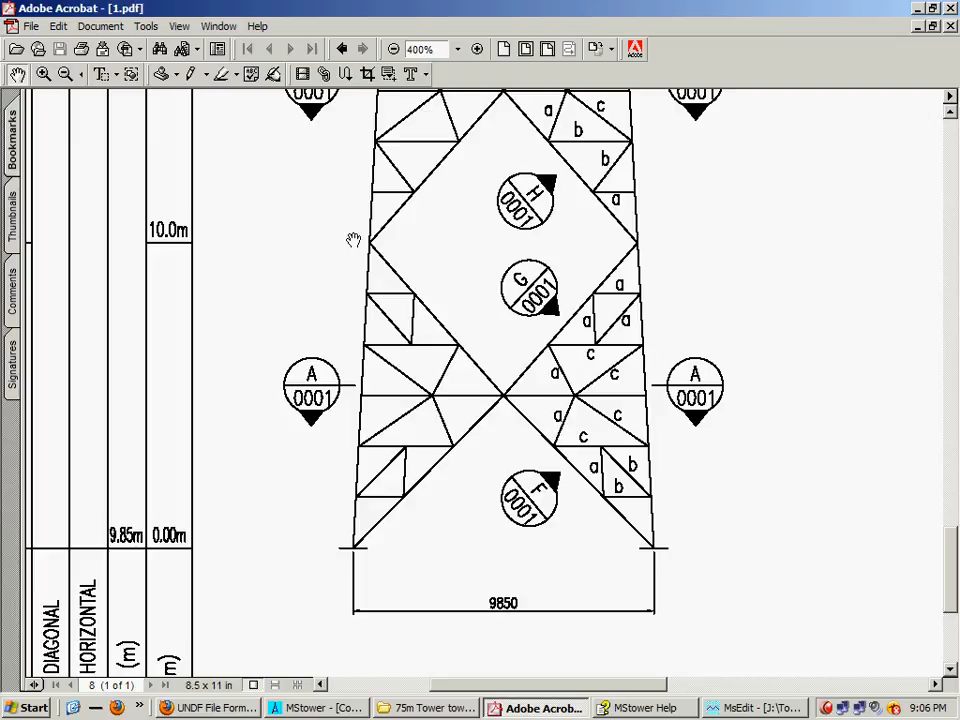
left_click_drag(521, 304, 499, 504)
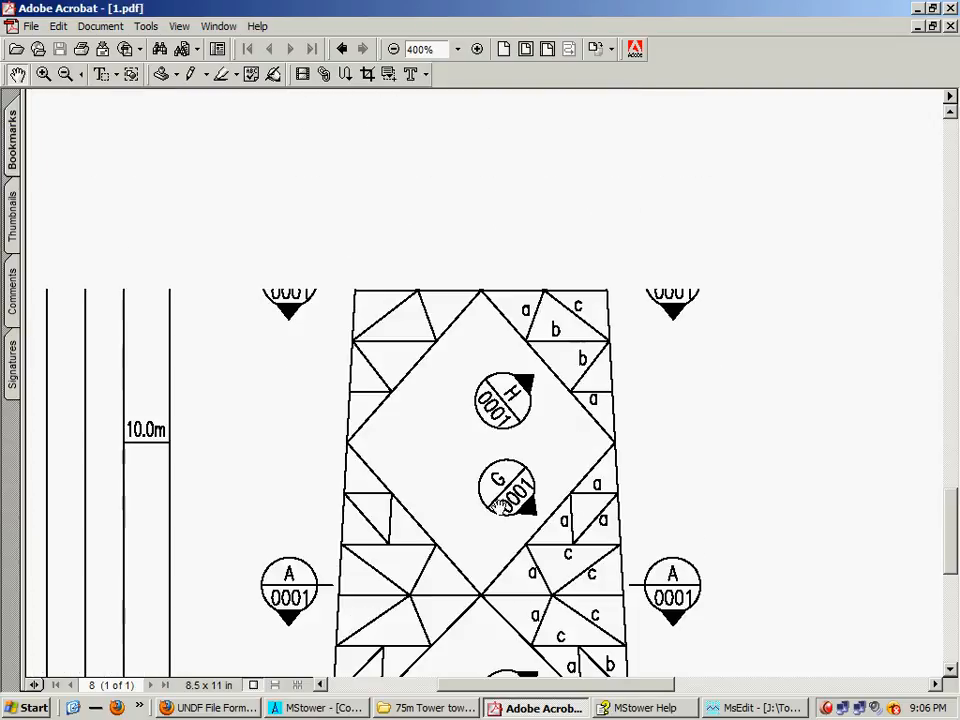
key("alt+Tab")
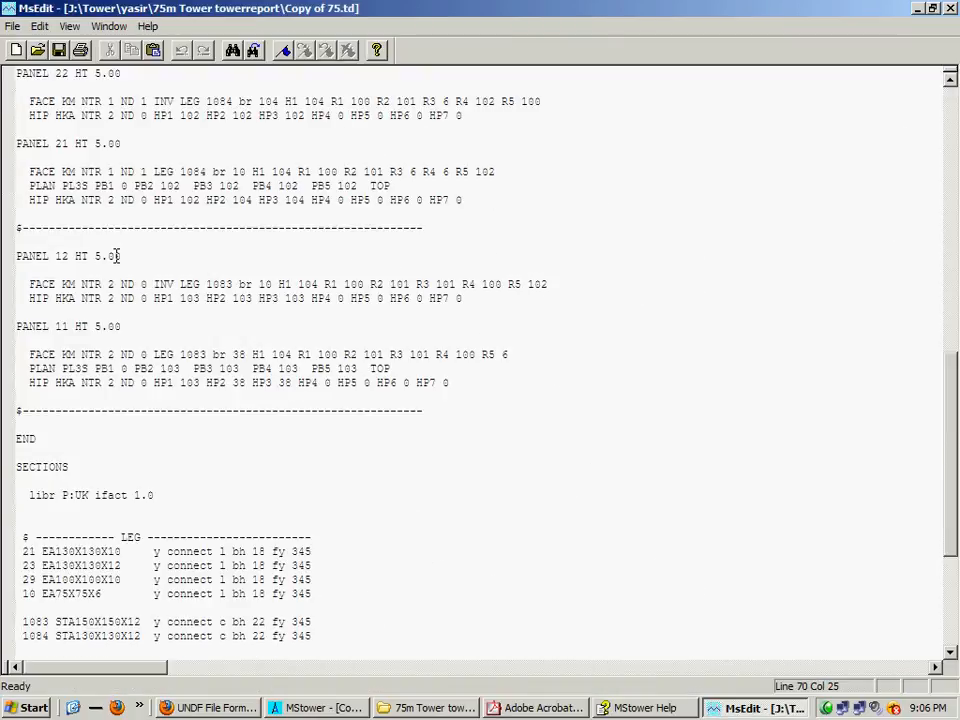
scroll(117, 256, "up", 2)
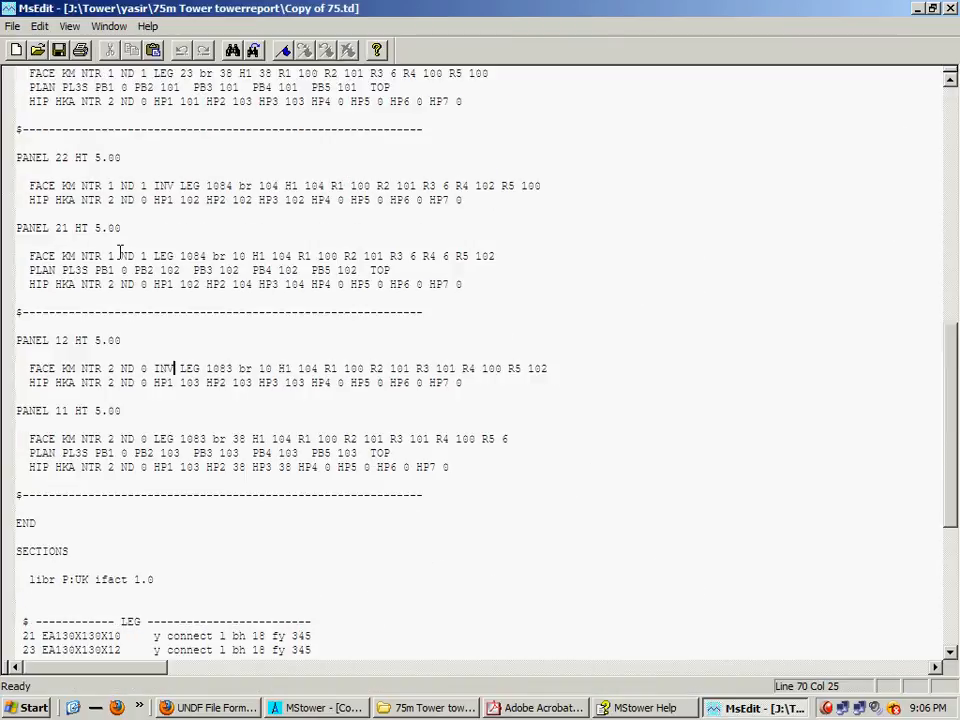
double_click(65, 256)
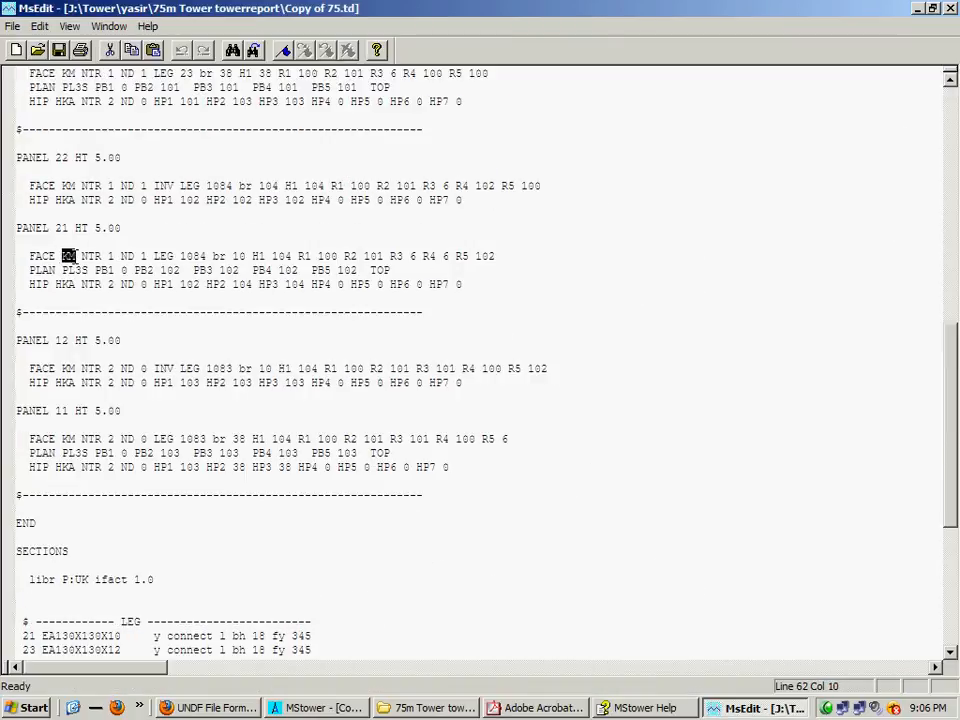
Inspect the bracing from 10.0 m up past 29.6 m in the Acrobat drawing, then return to the MsEdit data file.
left_click(490, 707)
mouse_move(482, 353)
left_mouse_down()
mouse_move(477, 567)
mouse_move(486, 476)
mouse_move(487, 510)
left_mouse_up()
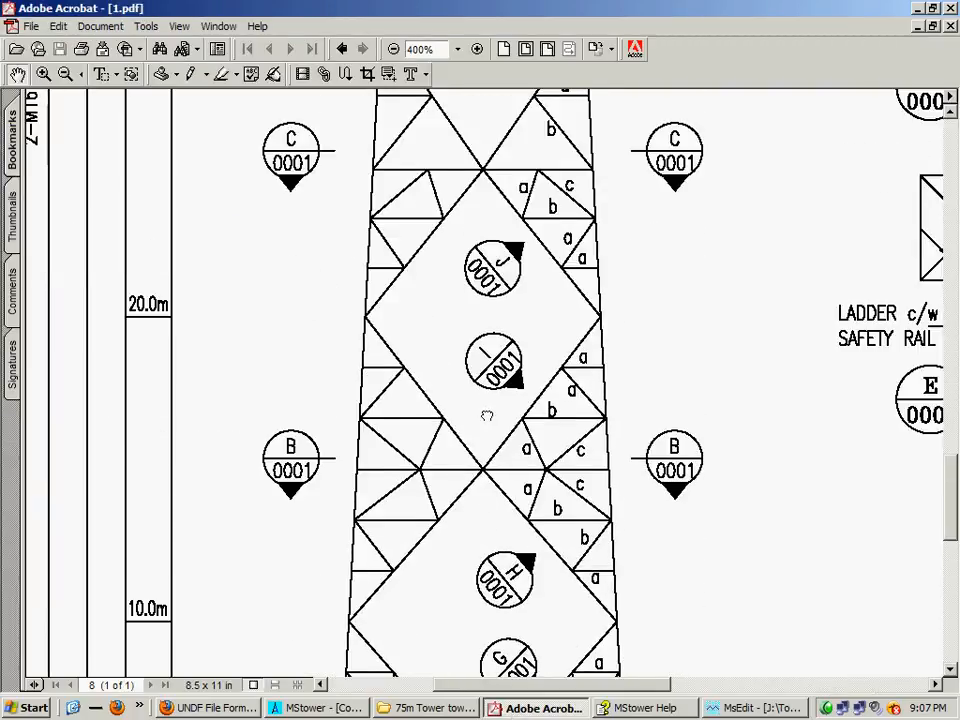
left_click_drag(486, 415, 488, 540)
left_click_drag(484, 354, 484, 450)
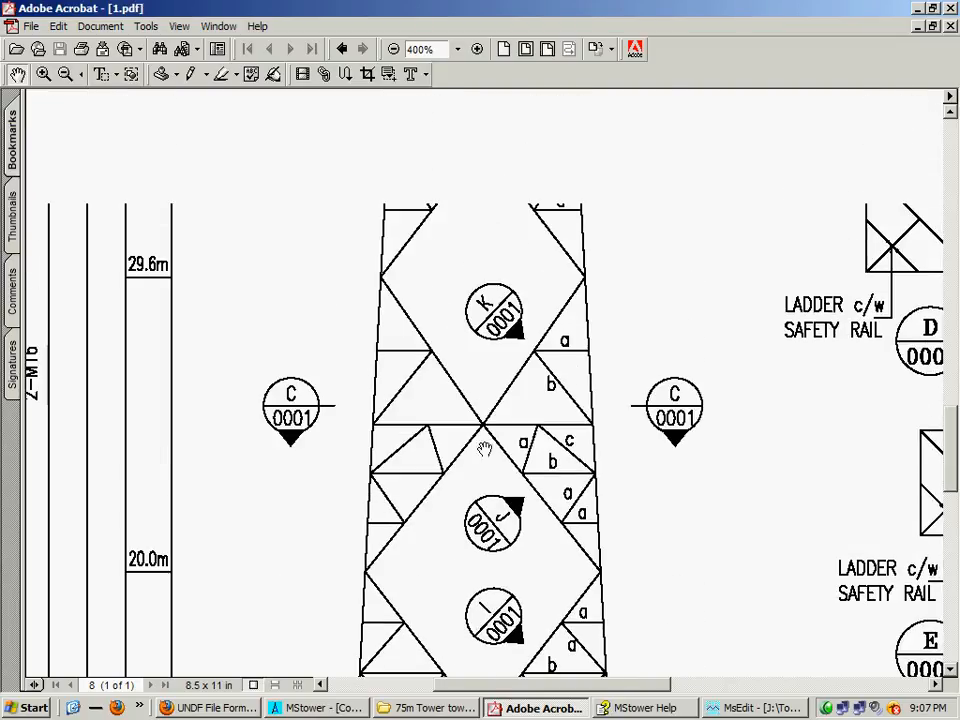
left_click(753, 710)
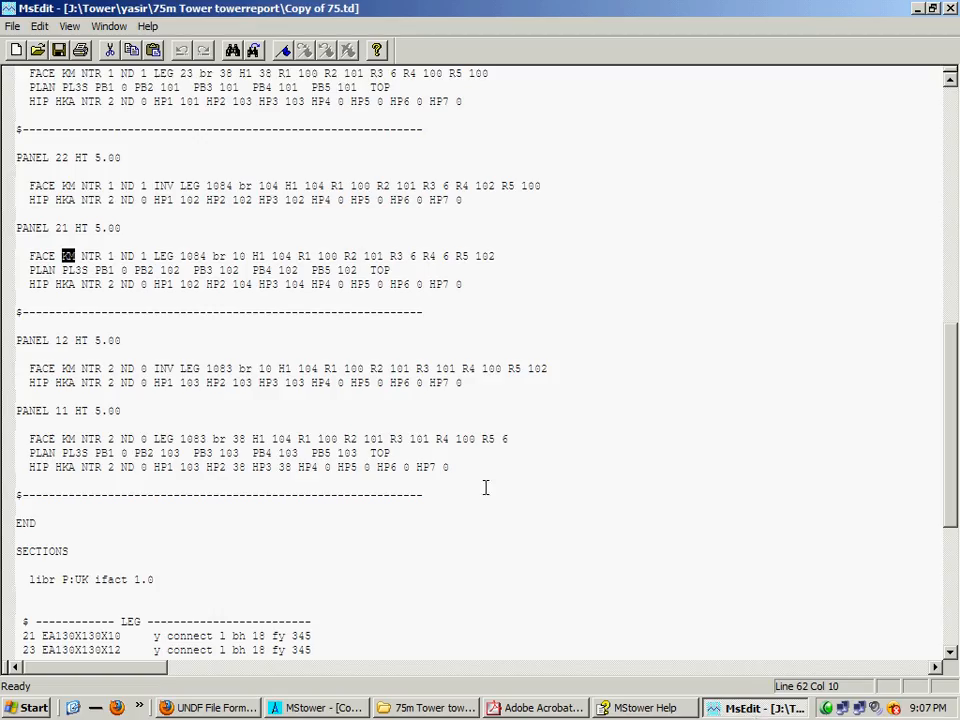
Highlight panel 32's M1 face type in the data file and look it up under M Face Panels in MStower Help.
left_click_drag(955, 413, 908, 312)
left_click(63, 270)
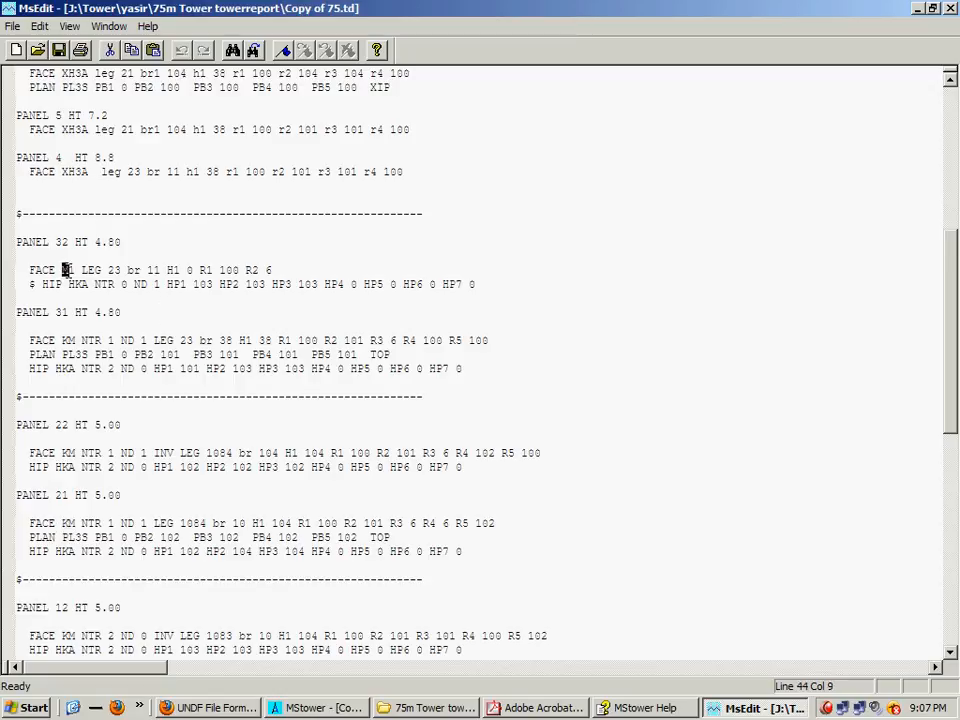
left_click(637, 708)
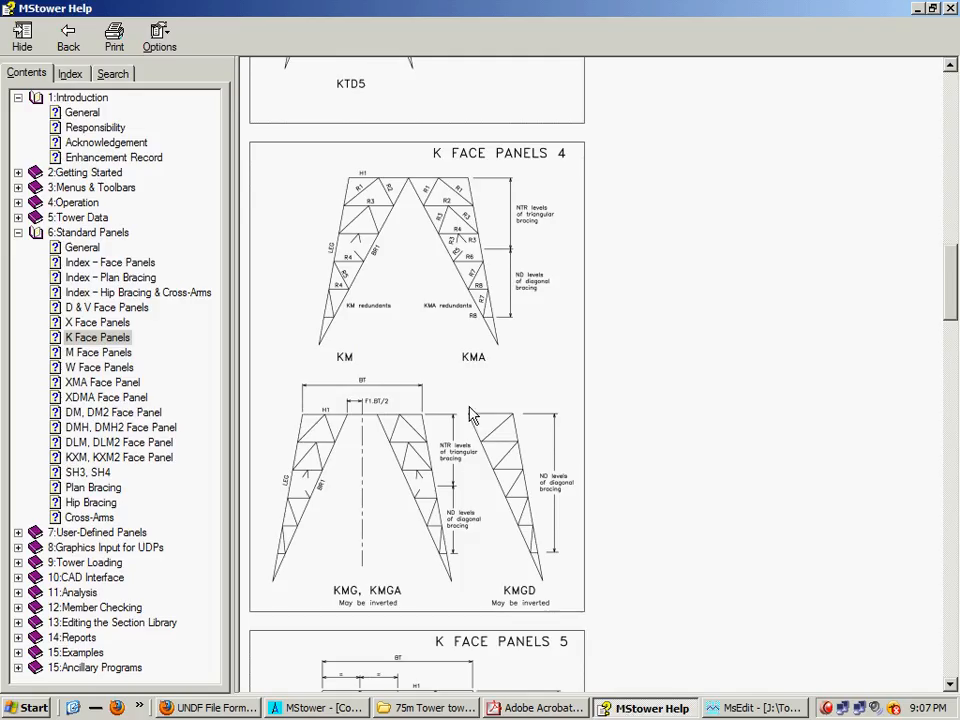
left_click(104, 352)
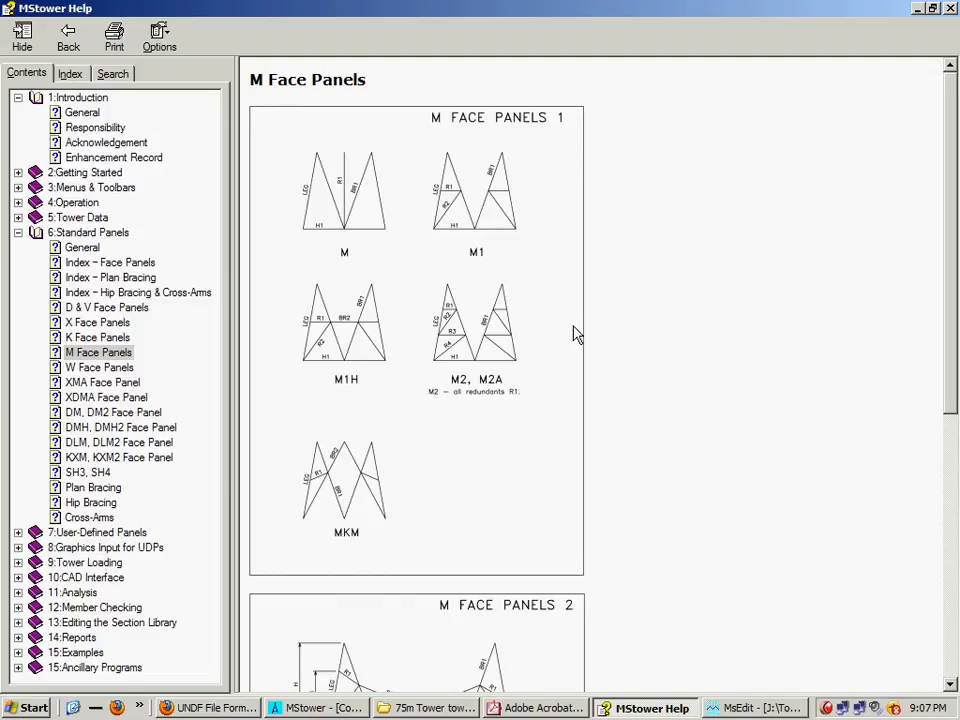
Check the bracing around EL. 34.0 in the Acrobat drawing, then highlight panel 4's XH3A face type in the MsEdit data file.
left_click(740, 708)
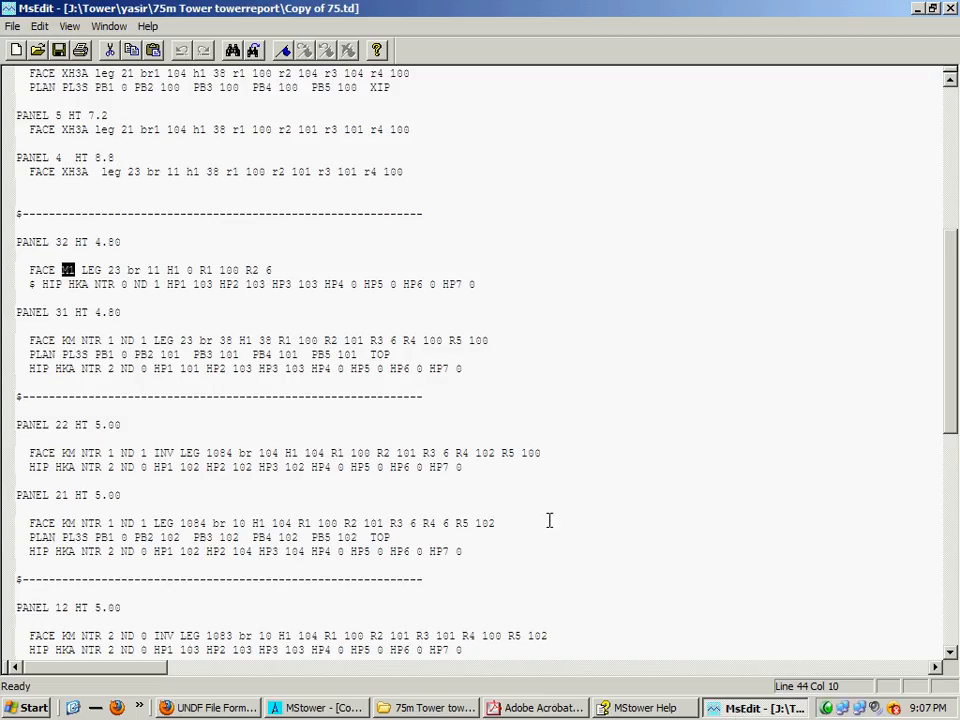
left_click(520, 712)
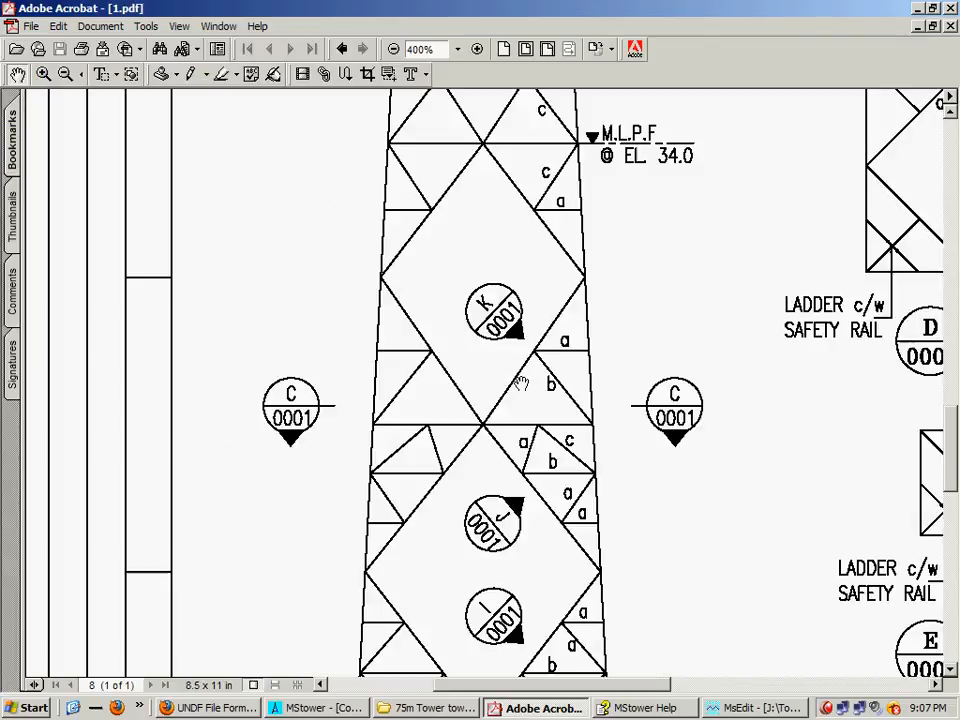
scroll(450, 383, "up", 3)
left_click(741, 708)
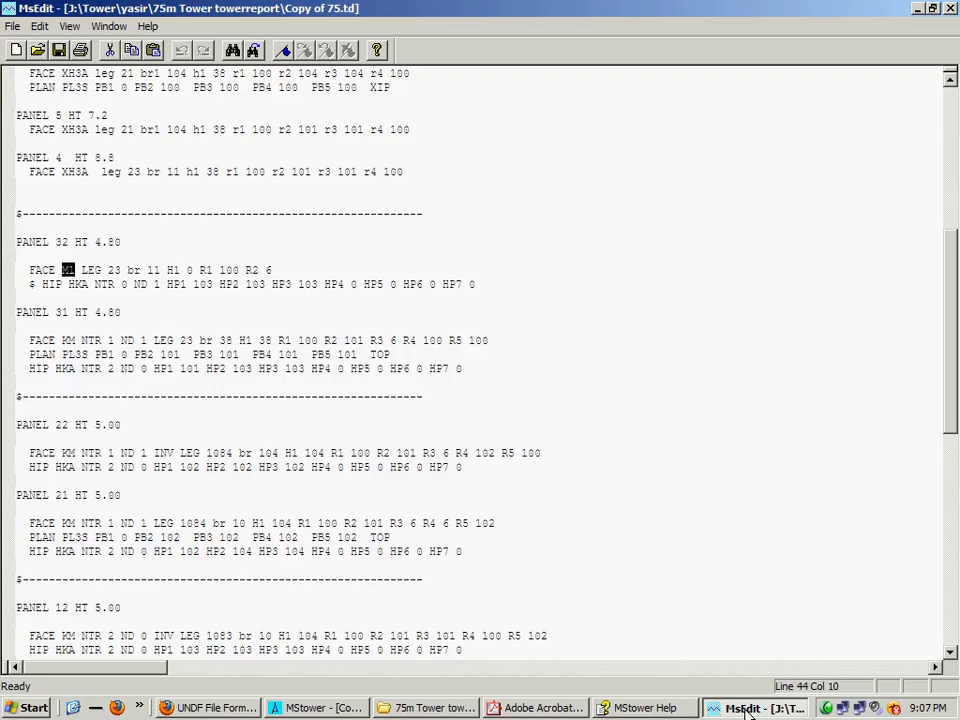
left_click_drag(62, 172, 96, 172)
Inspect the bracing between 29.6 m and 38.4 m in the Acrobat drawing, then return to the MsEdit data file.
left_click(538, 708)
left_click_drag(571, 302, 549, 411)
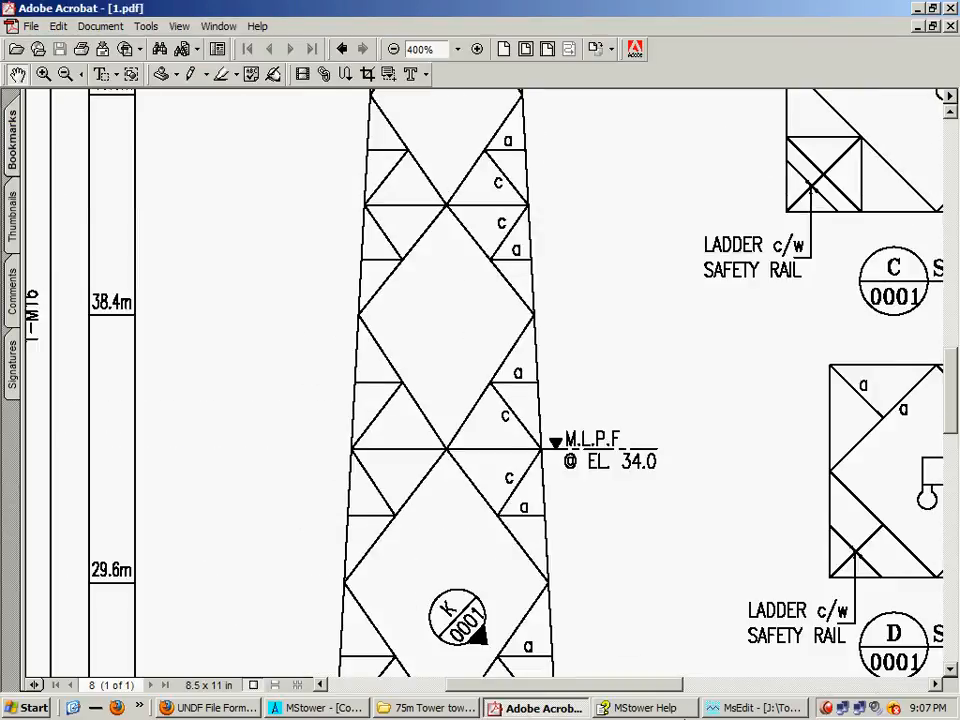
left_click(752, 708)
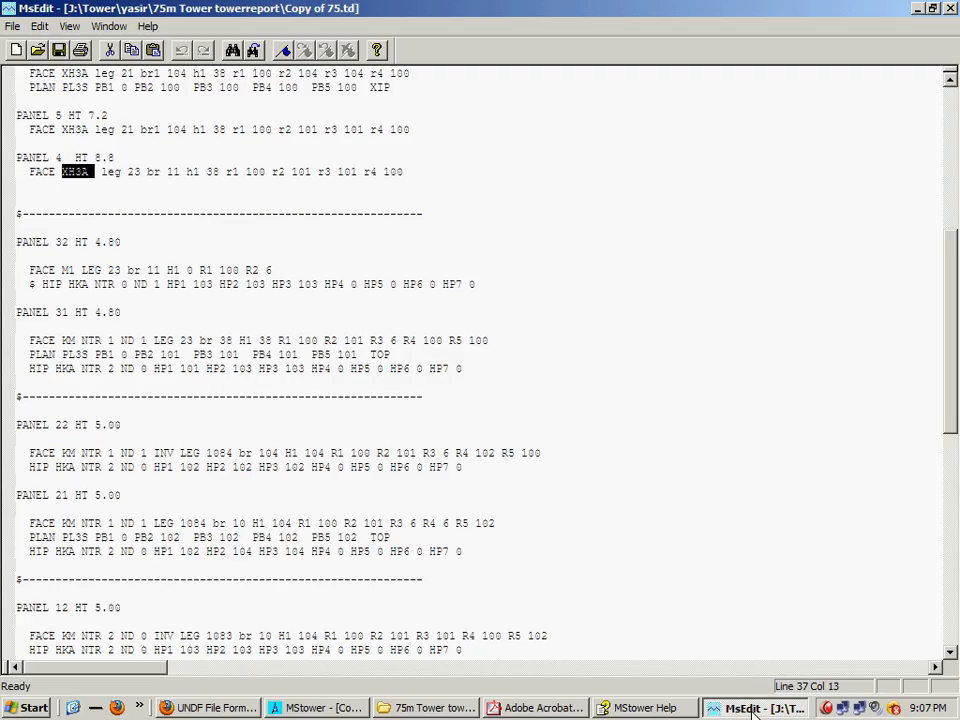
Switch to MStower Help and examine the XH3A diagram under X Face Panels.
left_click(602, 712)
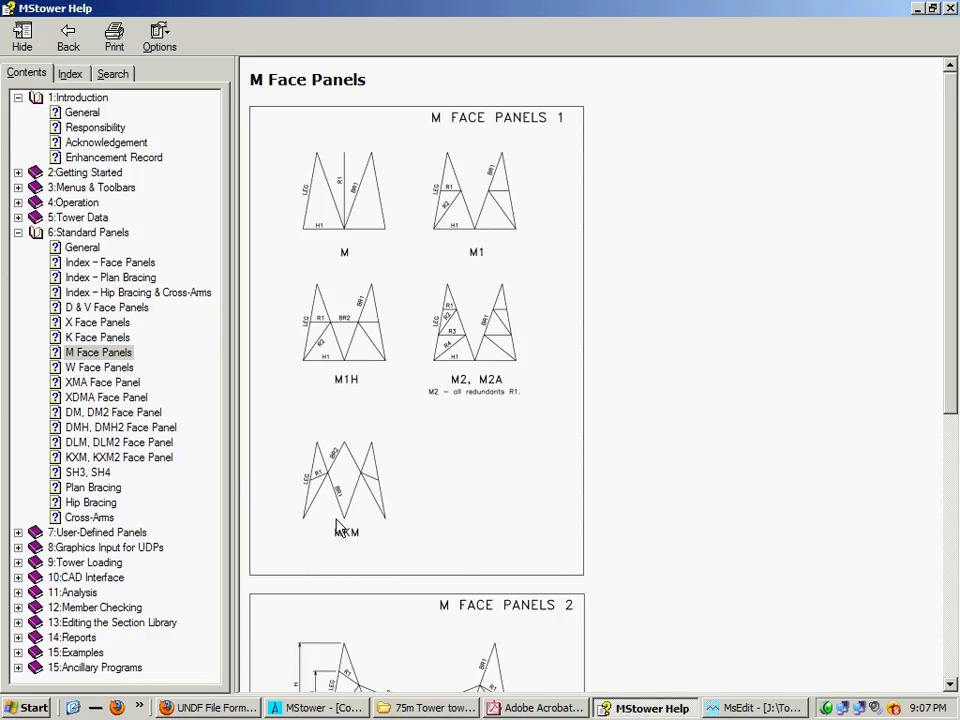
left_click(97, 322)
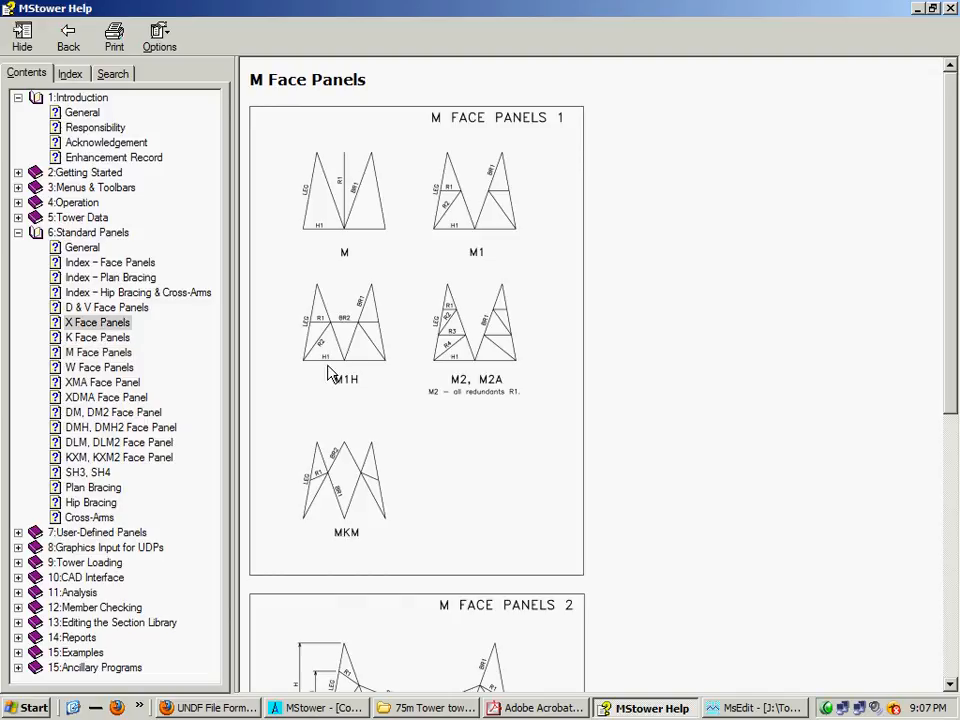
left_click(671, 418)
scroll(680, 495, "down", 2)
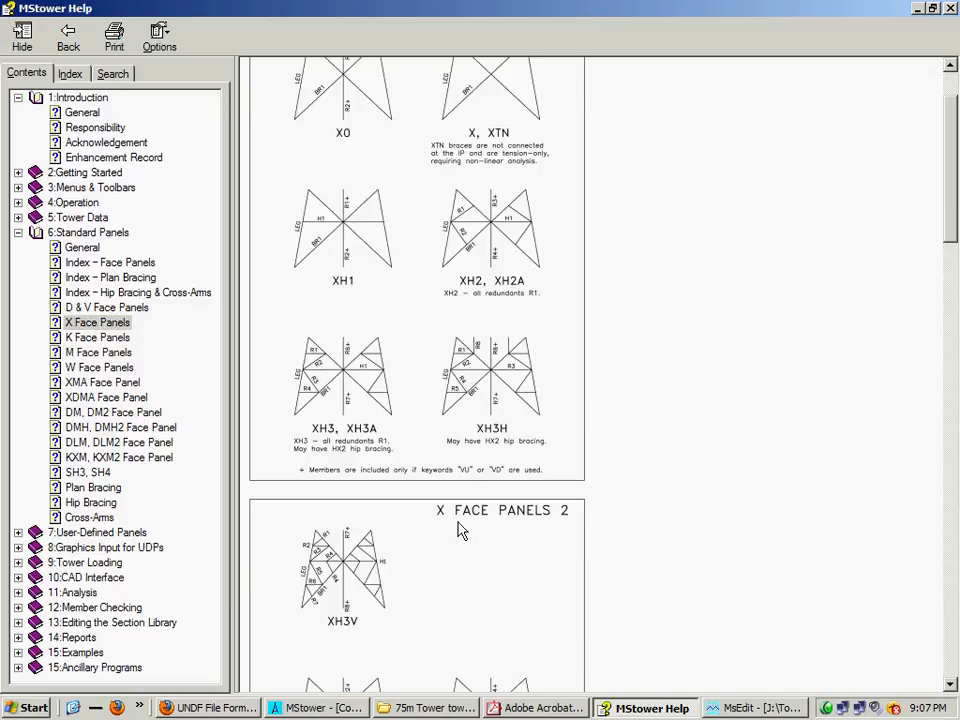
Switch to the Acrobat drawing and enlarge the section table beside the tower base to 300%.
left_click(568, 710)
left_click_drag(420, 499, 767, 454)
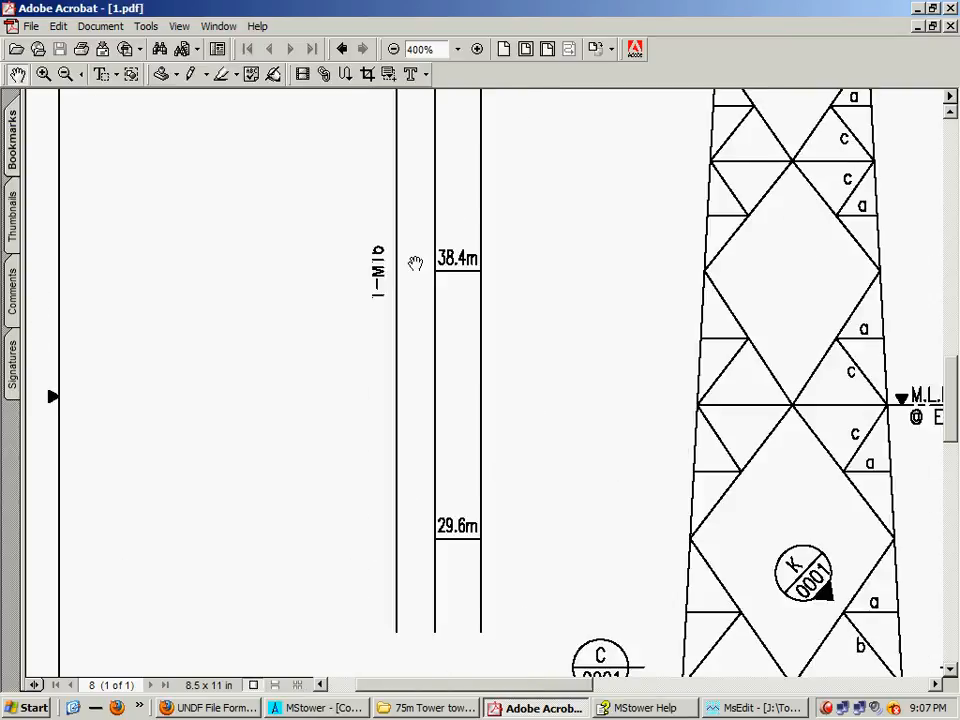
left_click(526, 49)
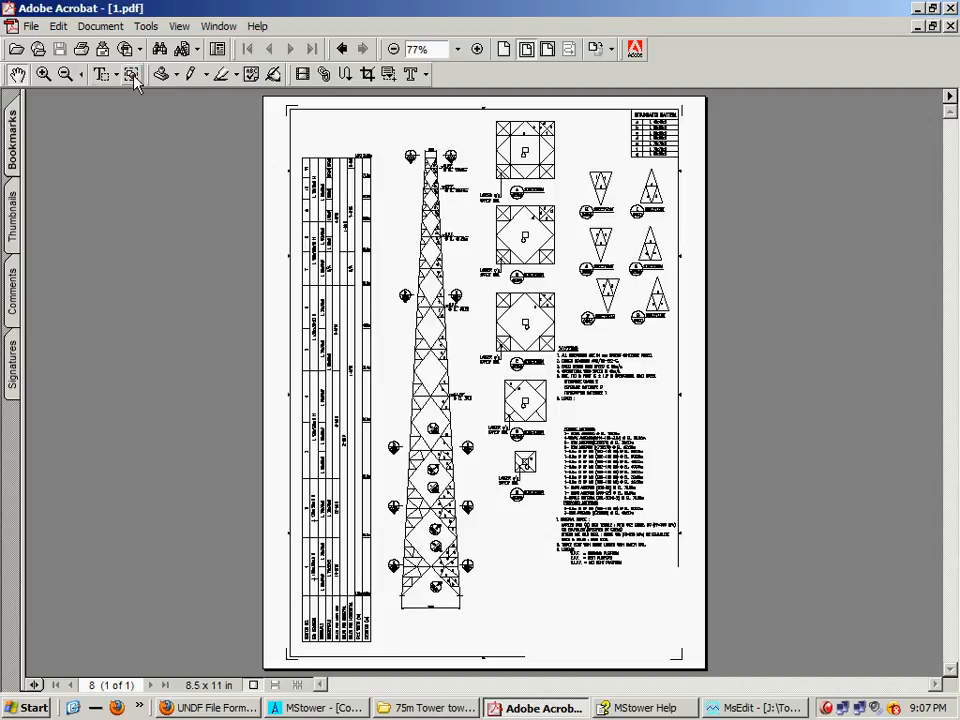
left_click(44, 74)
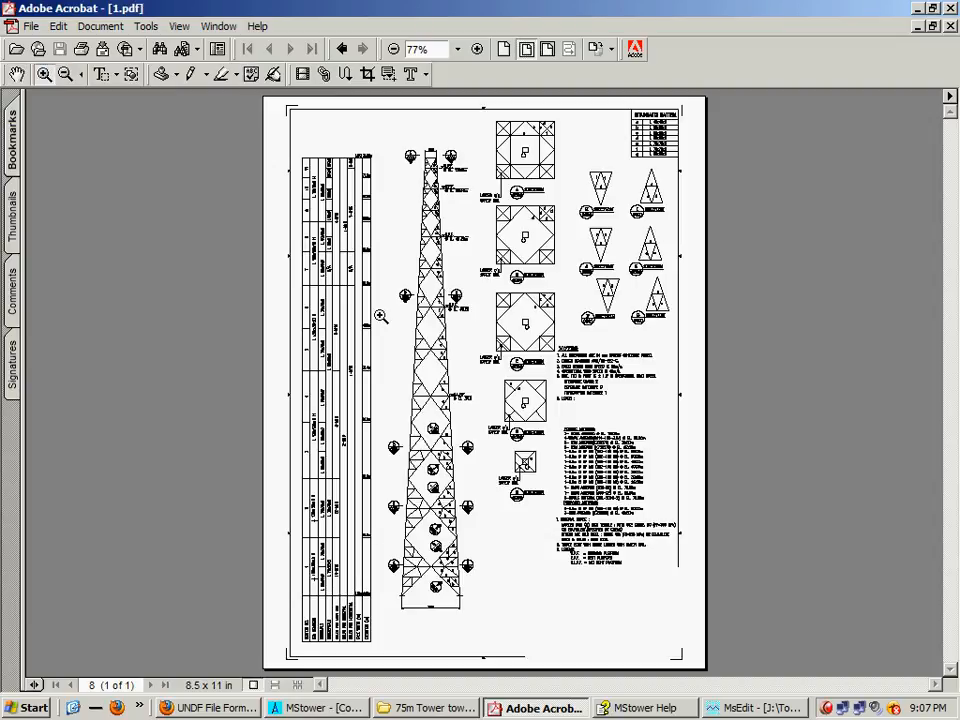
left_click(364, 579)
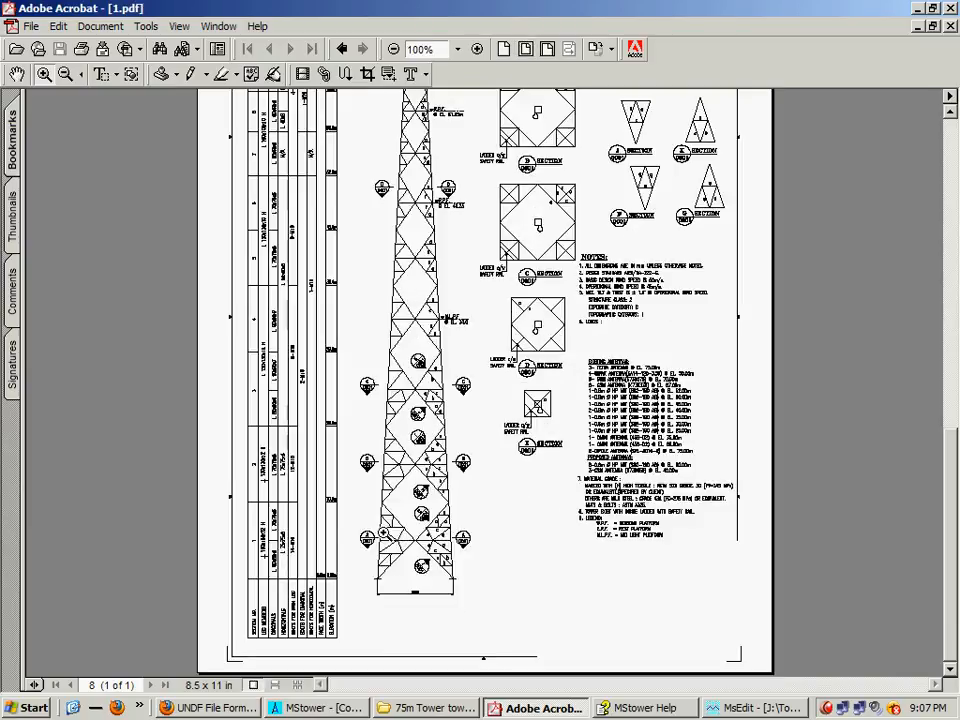
left_click(266, 393)
left_click(315, 495)
left_click(298, 455)
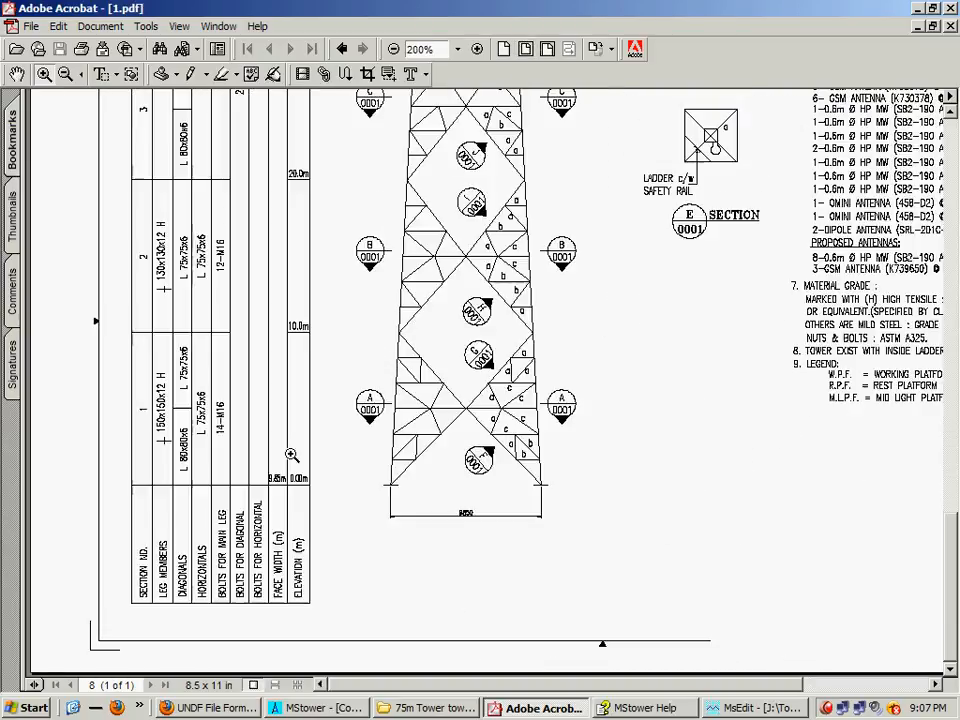
left_click(315, 400)
Examine the section numbers and elevations in the drawing's table from 0.00 m up to the tower top at 75.00 m.
left_click(17, 77)
left_click_drag(428, 270, 435, 489)
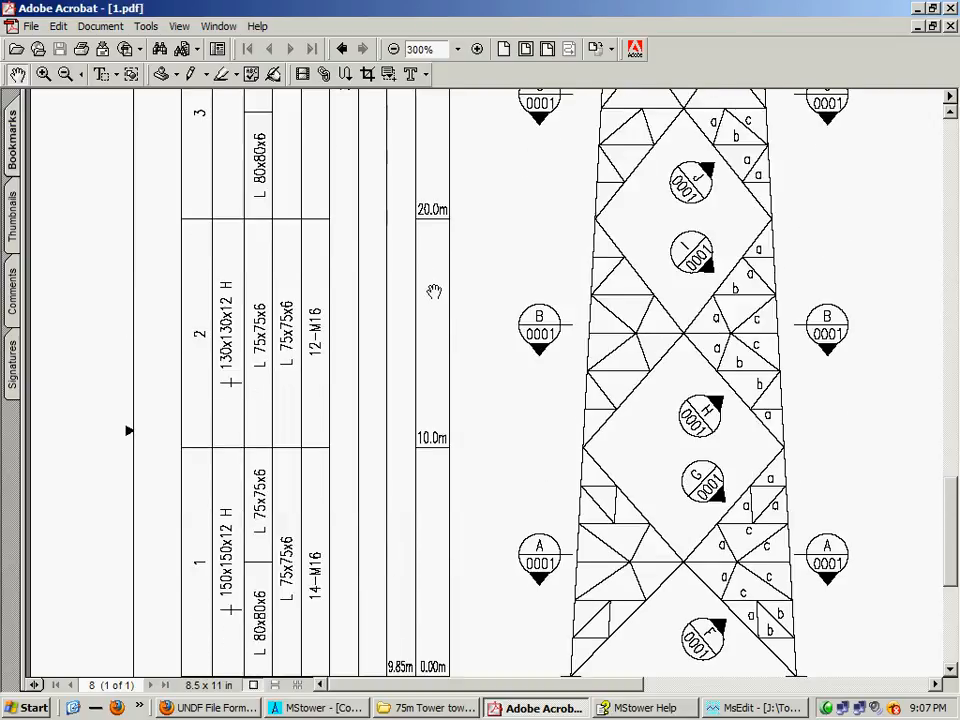
left_click_drag(461, 212, 465, 457)
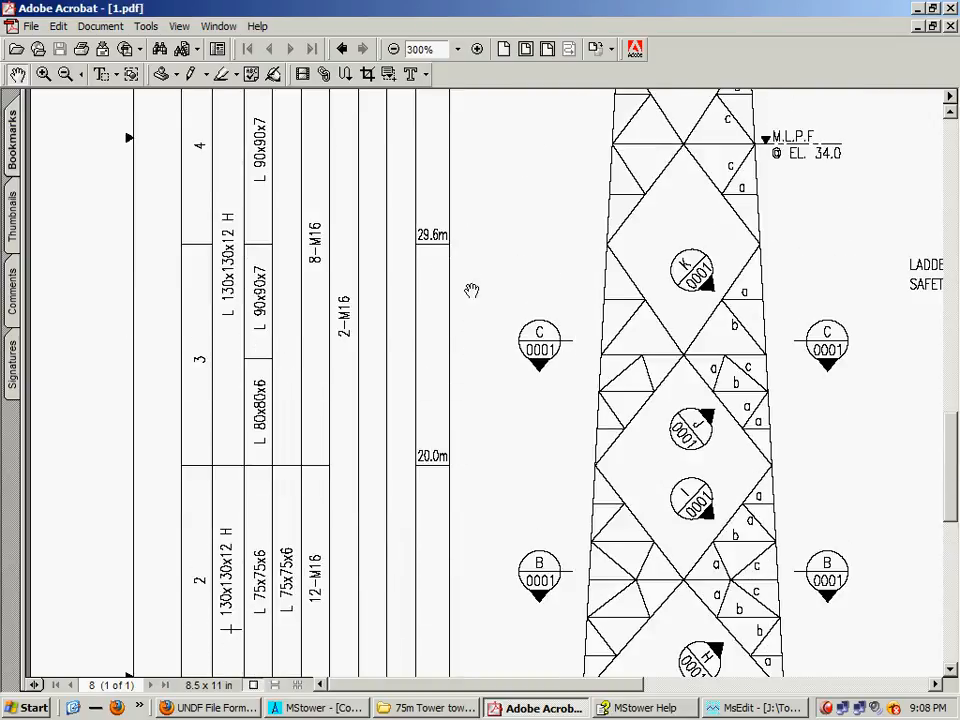
left_click_drag(471, 311, 471, 483)
left_click_drag(497, 274, 495, 514)
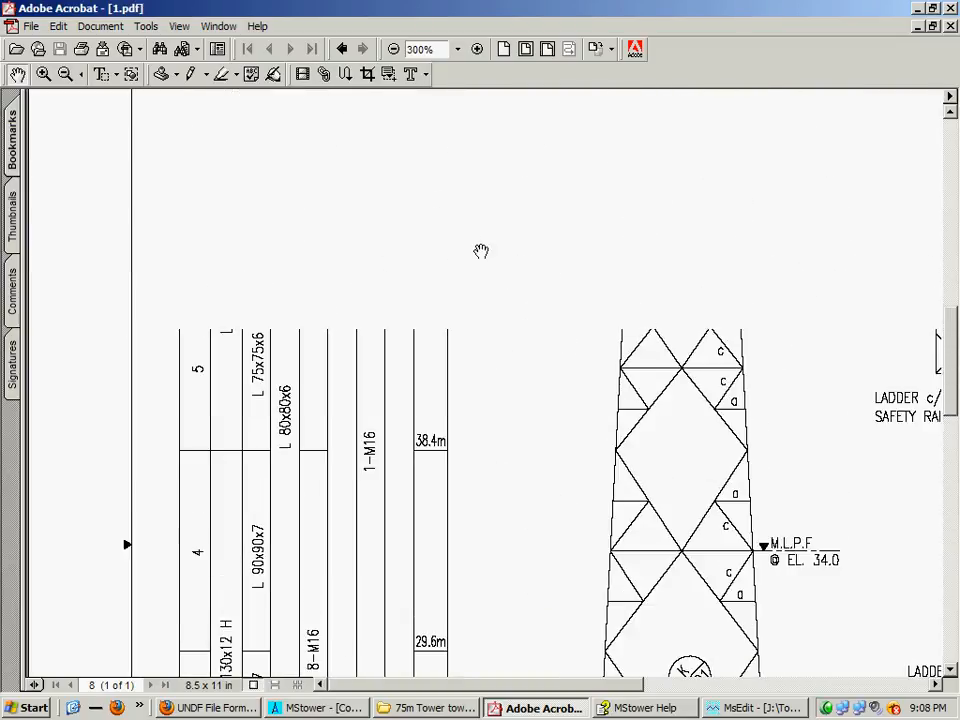
left_click_drag(538, 213, 536, 422)
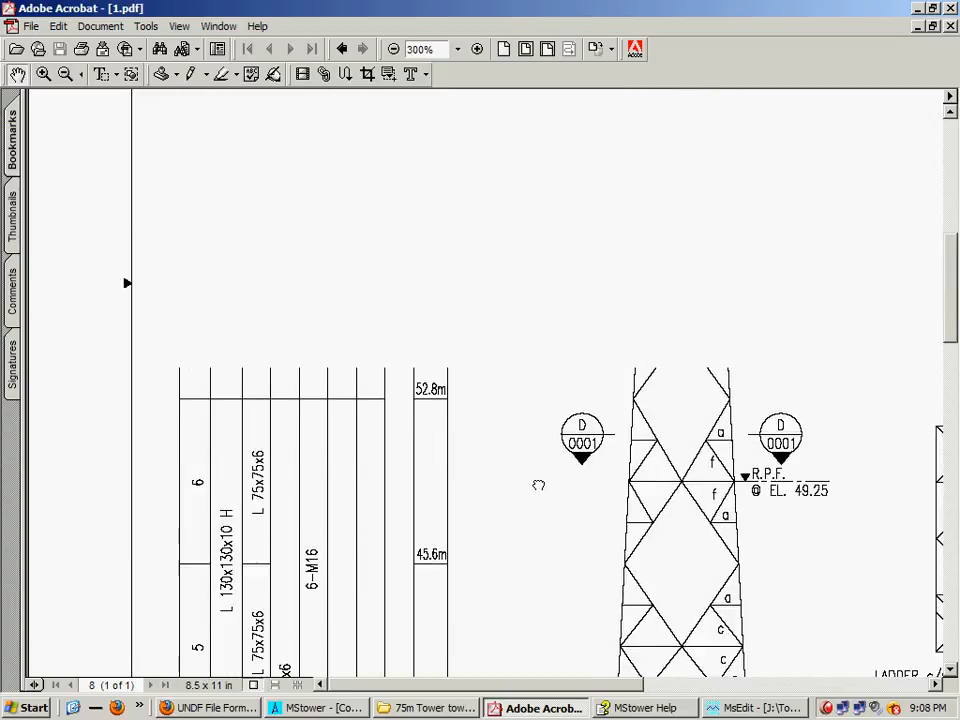
left_click_drag(512, 105, 512, 563)
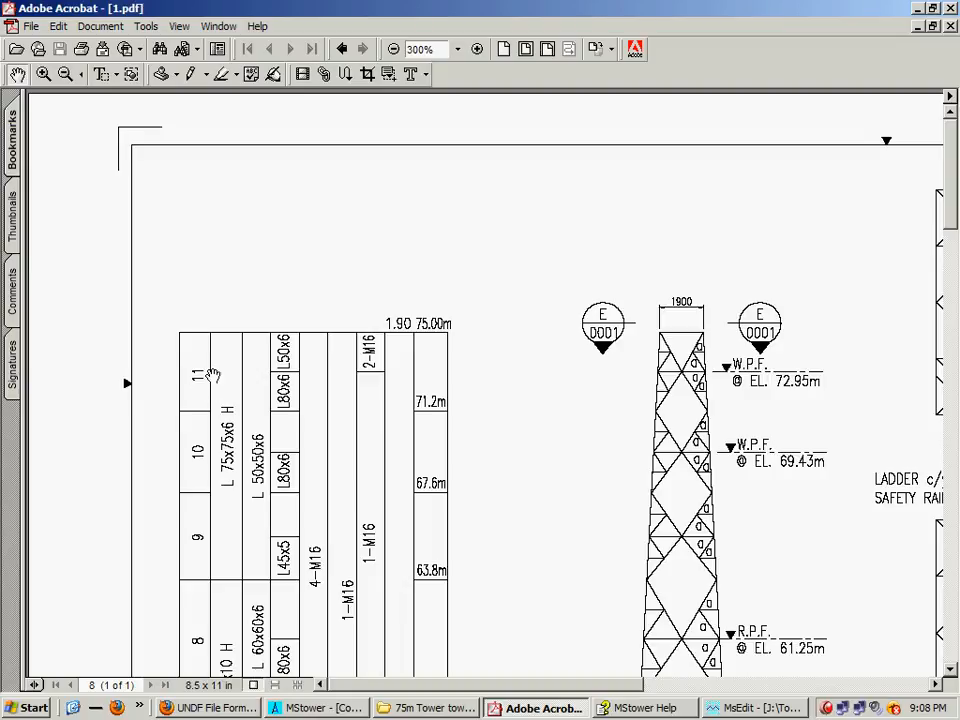
Return to the MsEdit data file and highlight the zero height of the topmost panel, PANEL 12 with TW 1.9.
left_click(790, 707)
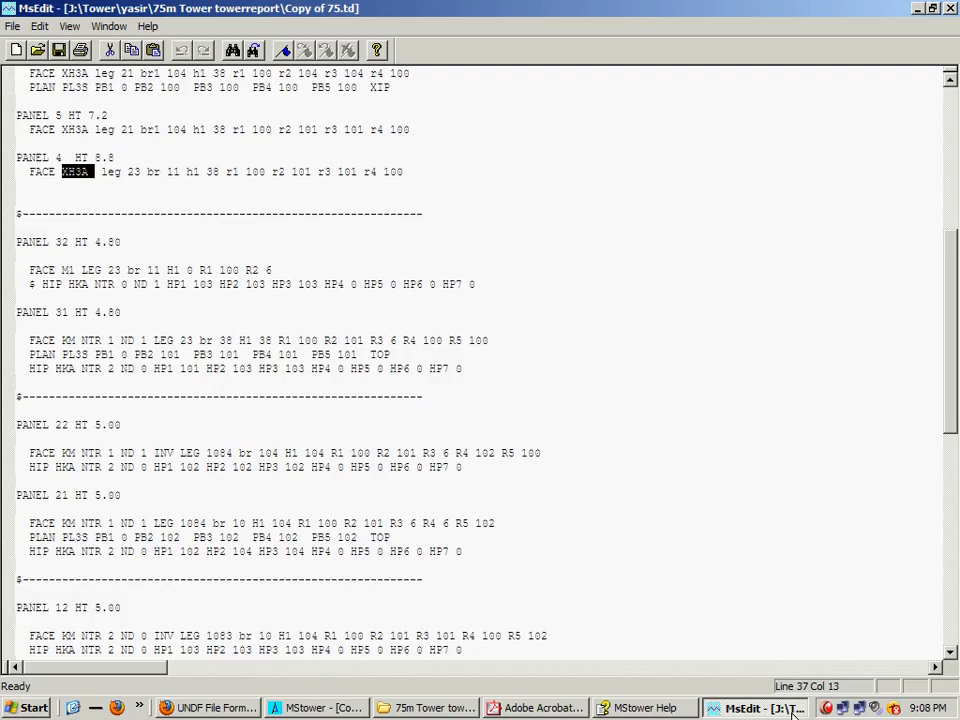
left_click_drag(948, 349, 955, 197)
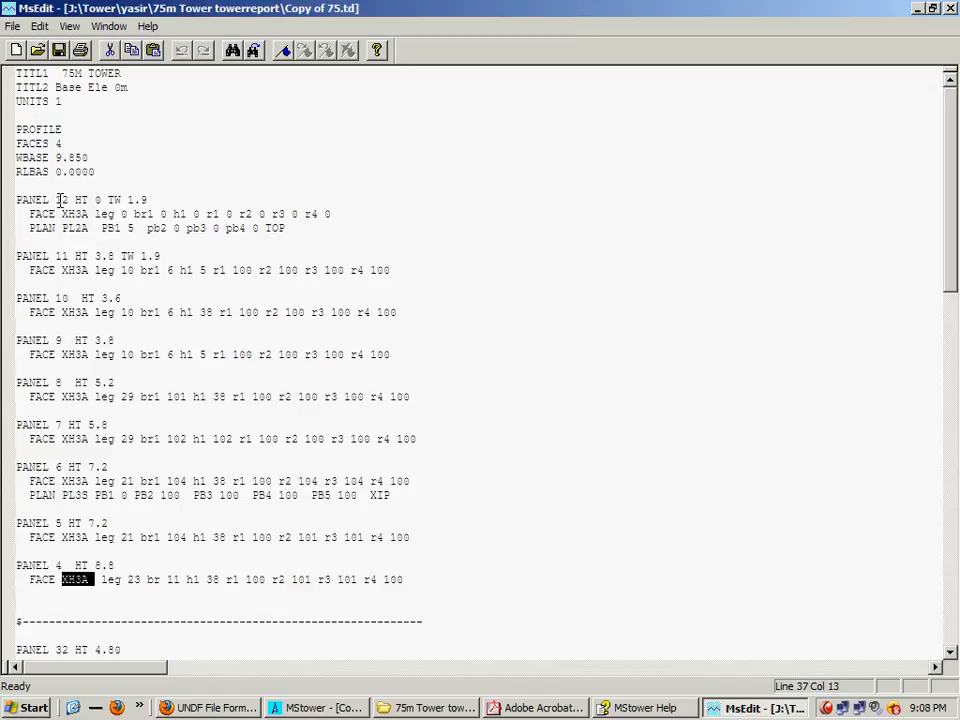
double_click(98, 200)
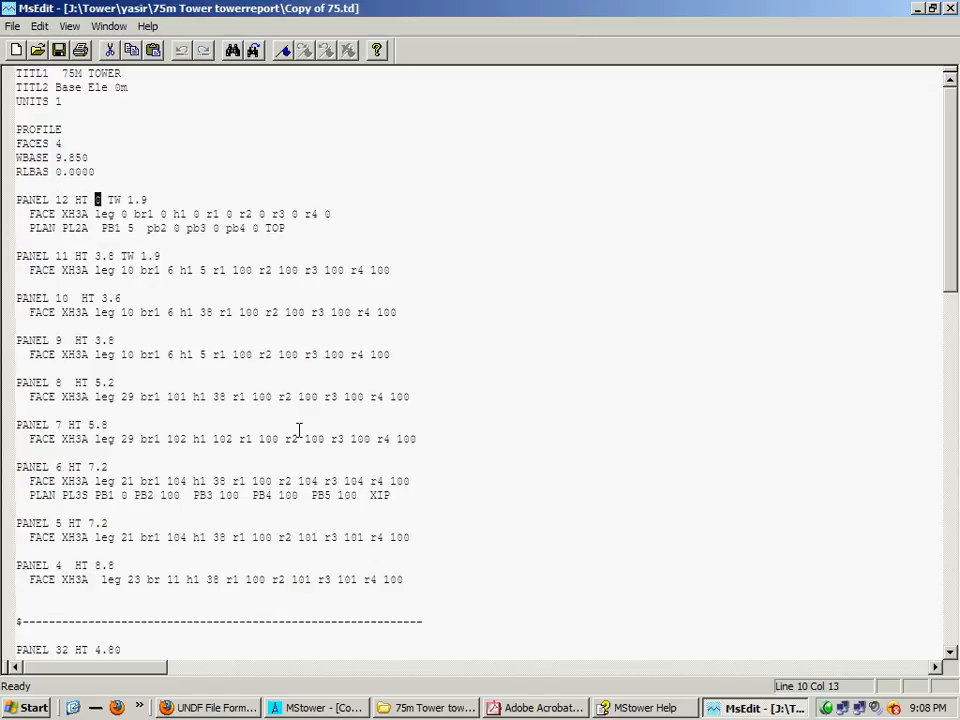
Switch to the MStower model, enlarge the tower top and pick out its topmost horizontal member.
left_click(326, 708)
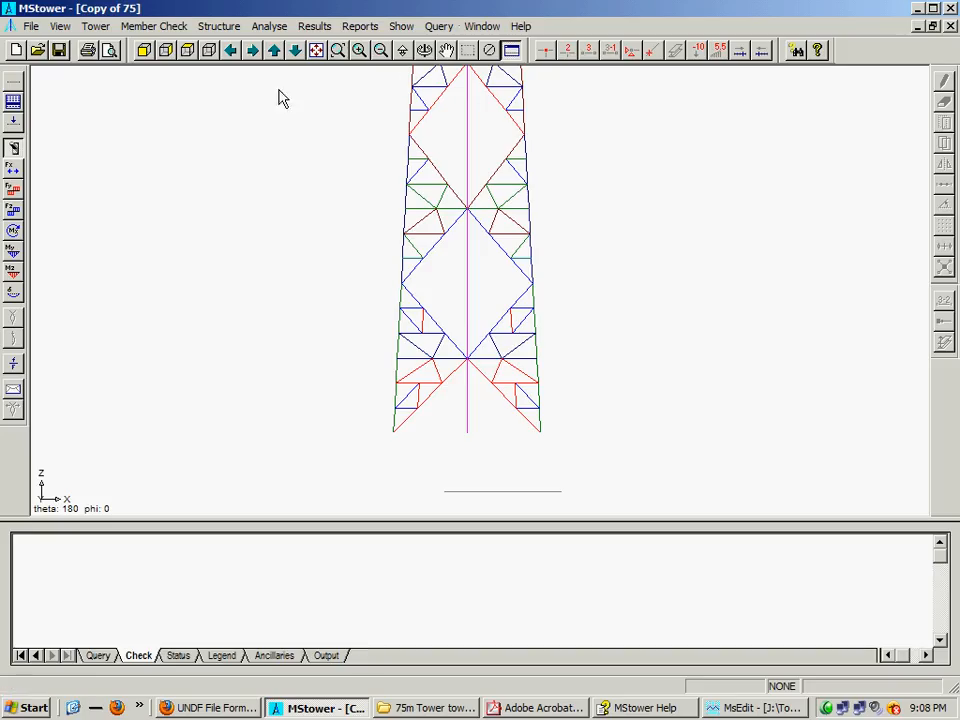
left_click(144, 50)
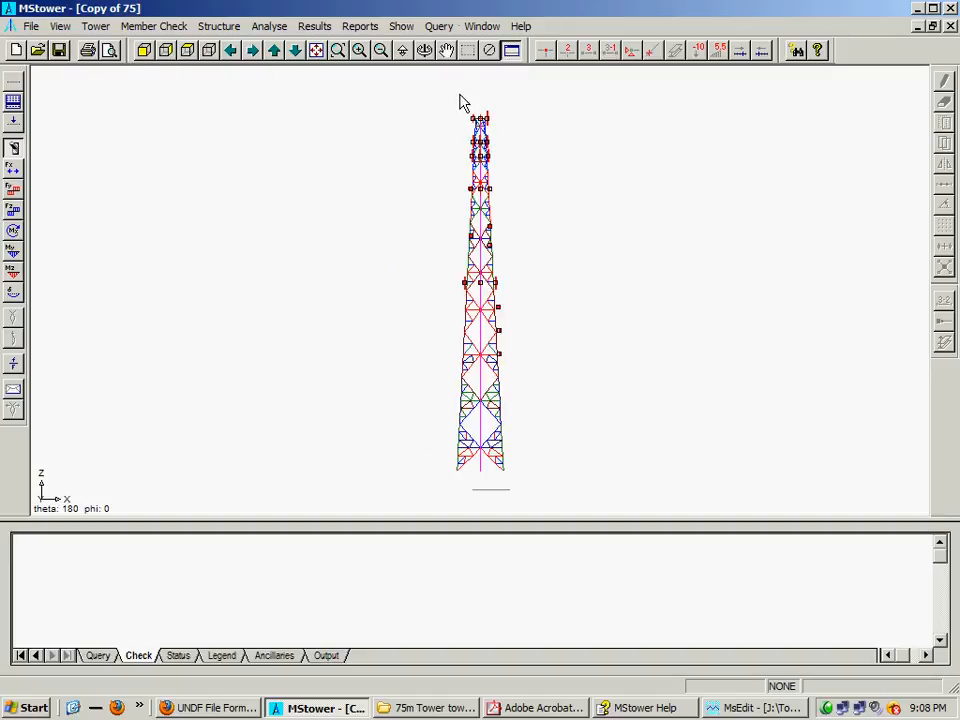
left_click(339, 50)
left_click_drag(457, 111, 510, 148)
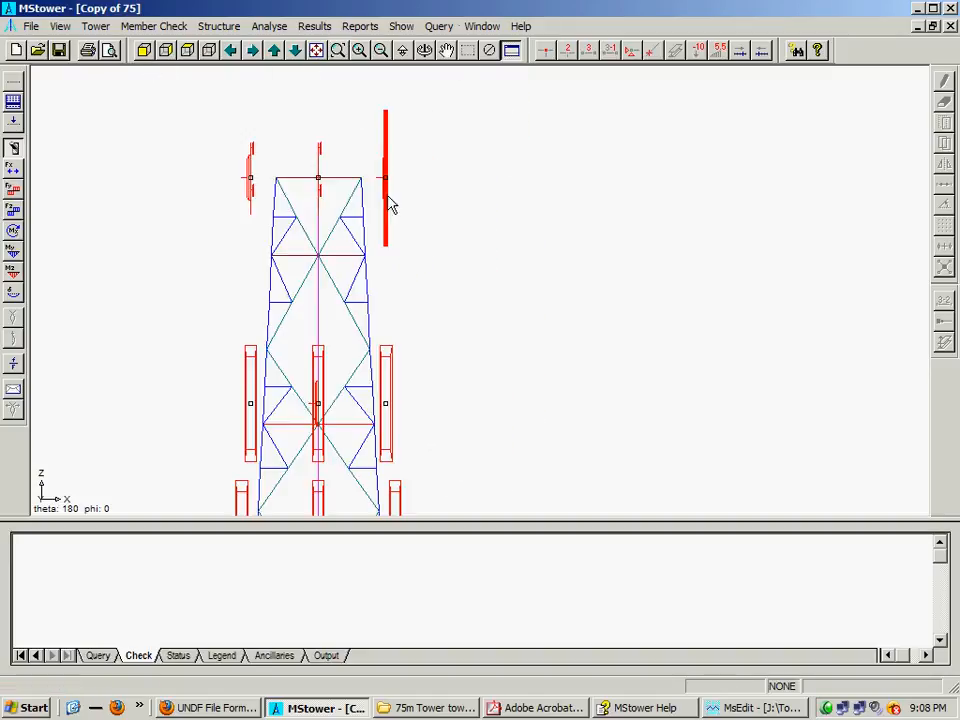
left_click(344, 178)
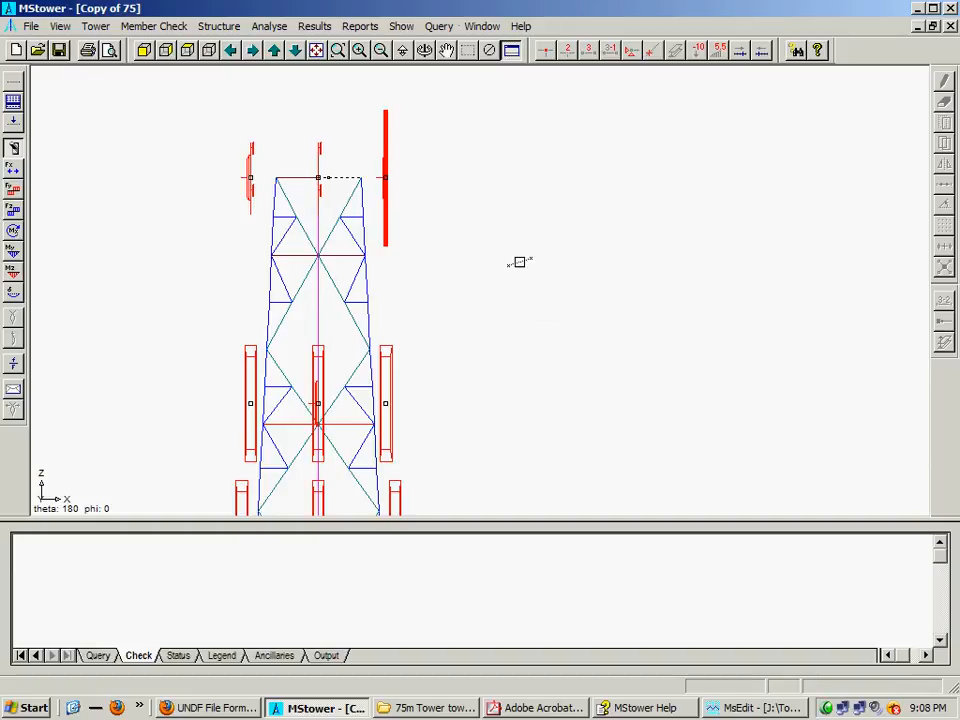
right_click(514, 250)
left_click(535, 261)
Return to the MsEdit data file and point out the leg, br1 and PB1 values of the topmost panel 12.
left_click(742, 706)
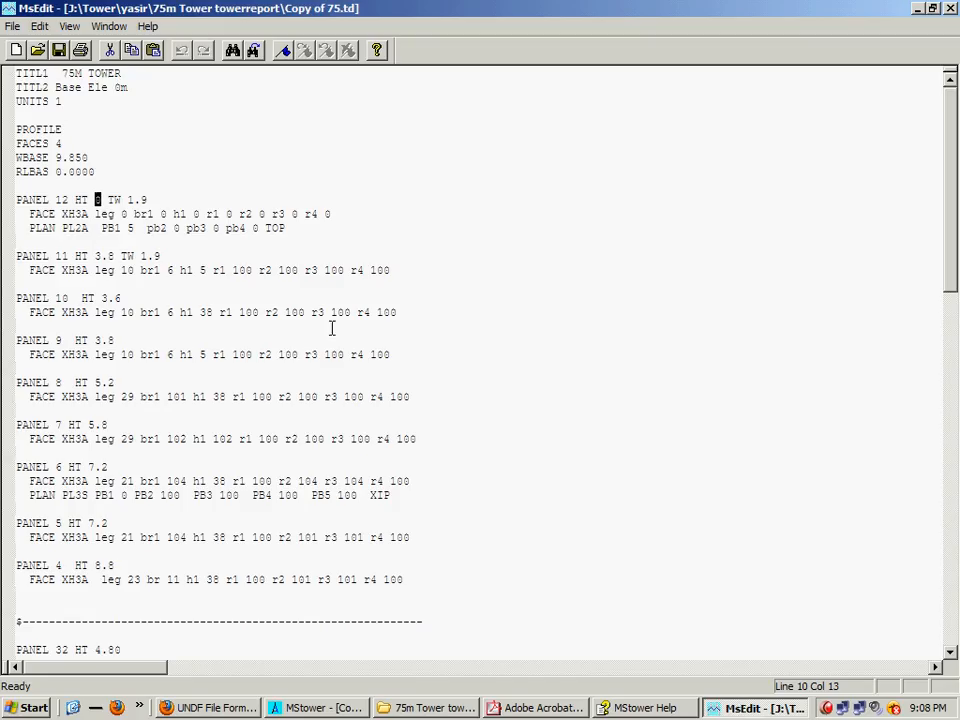
left_click(124, 214)
left_click(162, 214)
left_click(130, 228)
type("5")
left_click(288, 238)
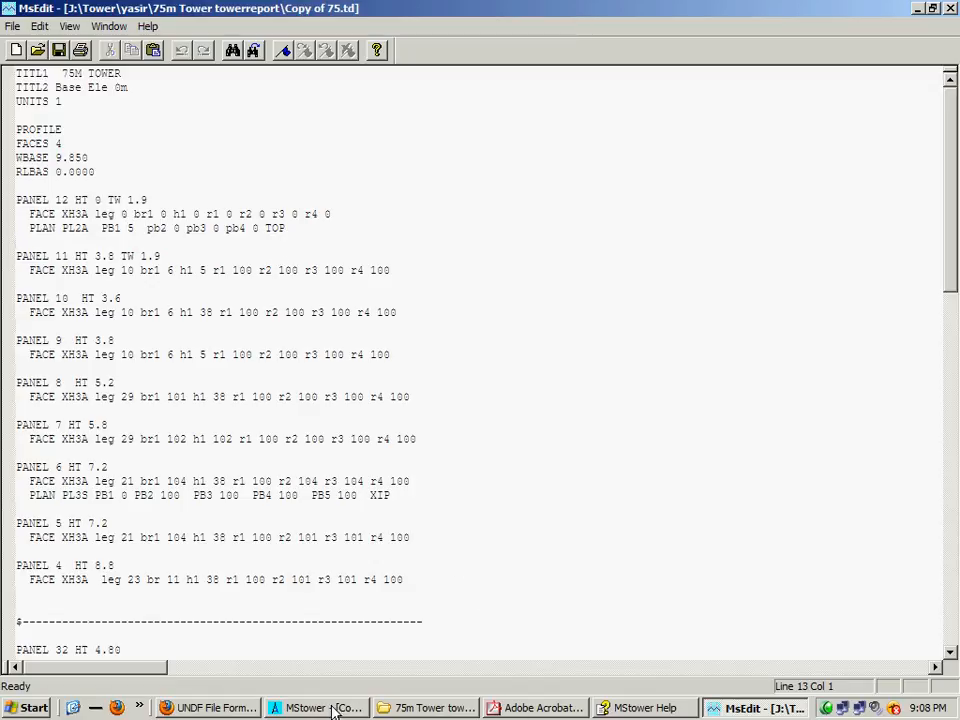
Review the remaining panel definitions down to the LEG and OTHERS lists in the SECTIONS block.
scroll(534, 480, "down", 20)
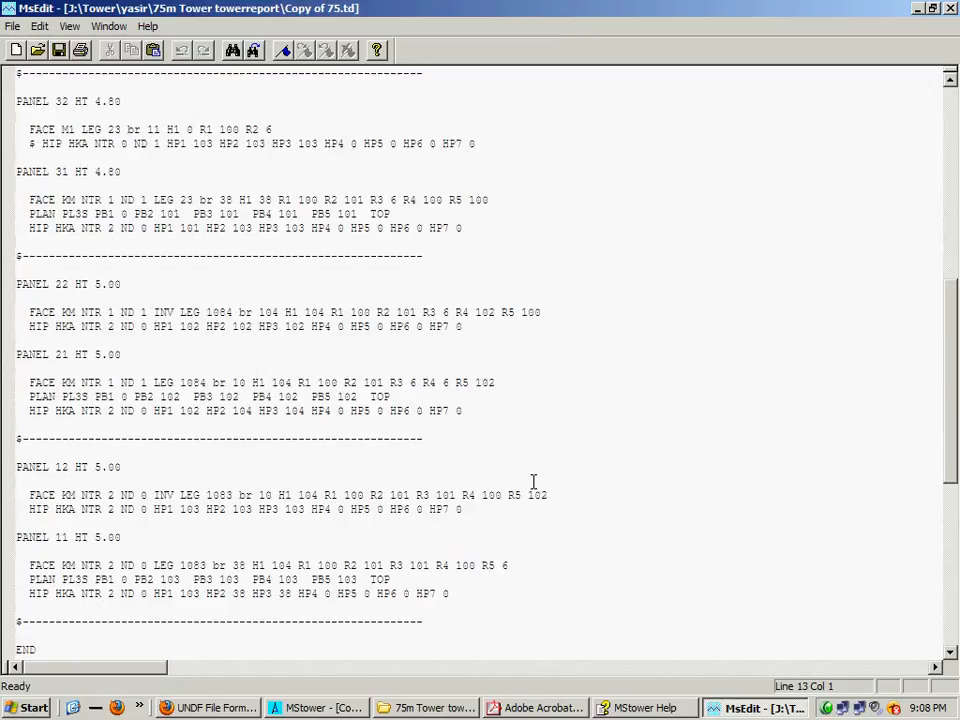
scroll(534, 481, "up", 8)
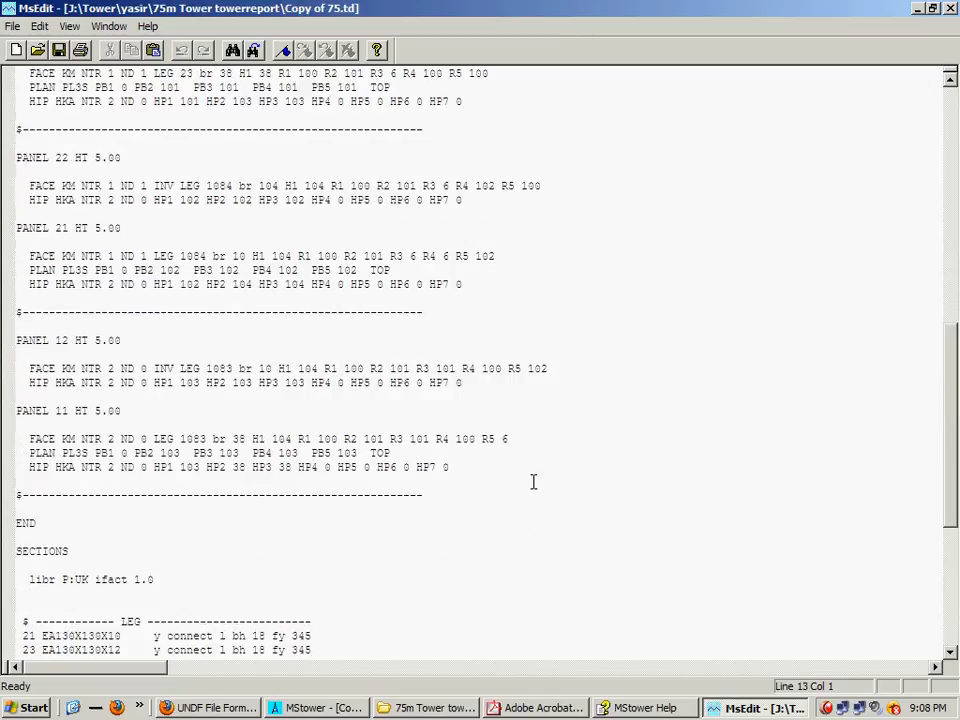
scroll(446, 509, "down", 8)
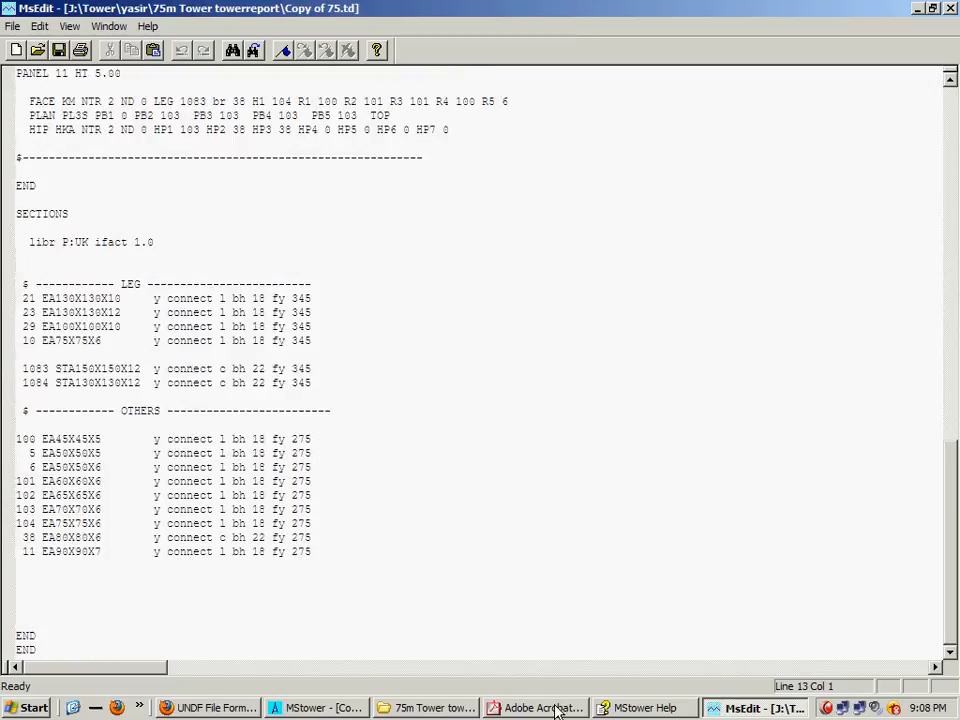
Switch to the PDF drawing and review the leg, diagonal and horizontal member sizes in the section table around the tower base.
key("alt+Tab")
scroll(419, 511, "down", 10)
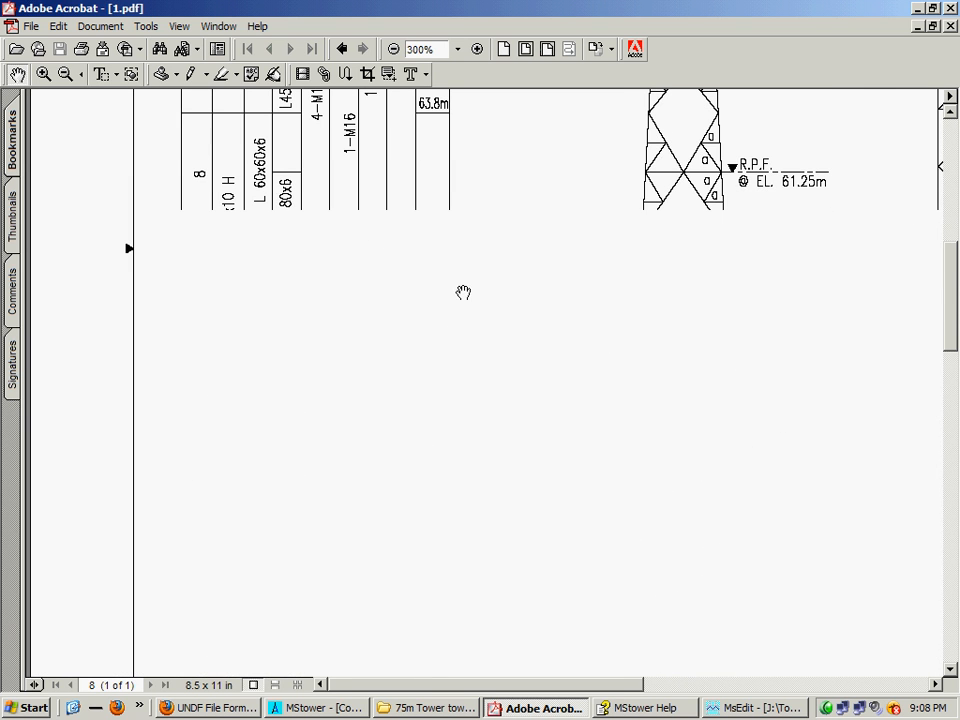
scroll(431, 397, "down", 6)
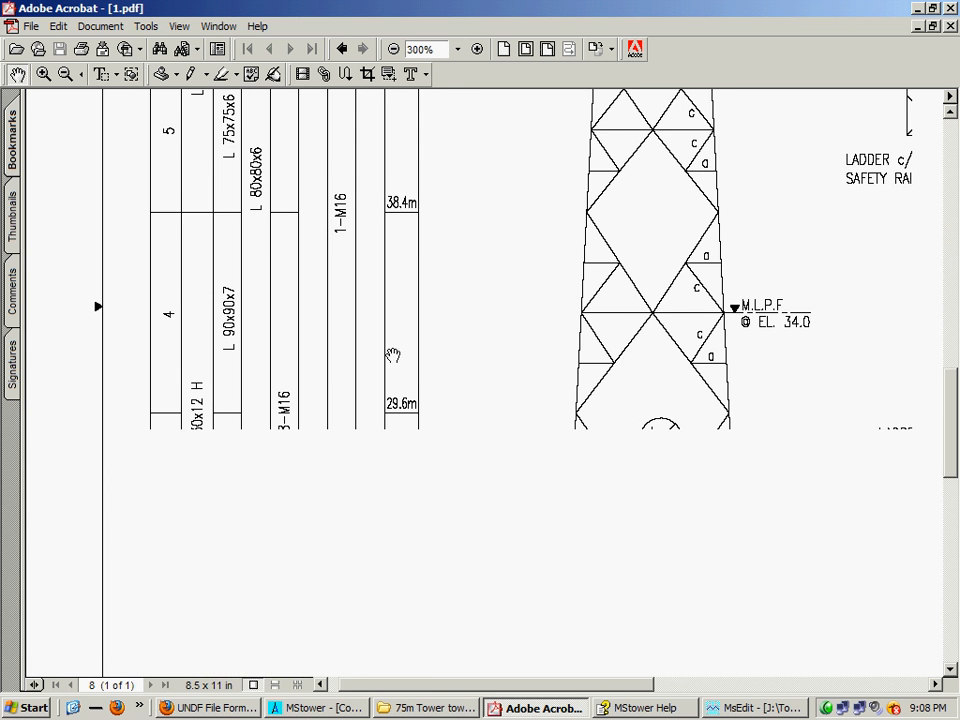
scroll(399, 516, "down", 6)
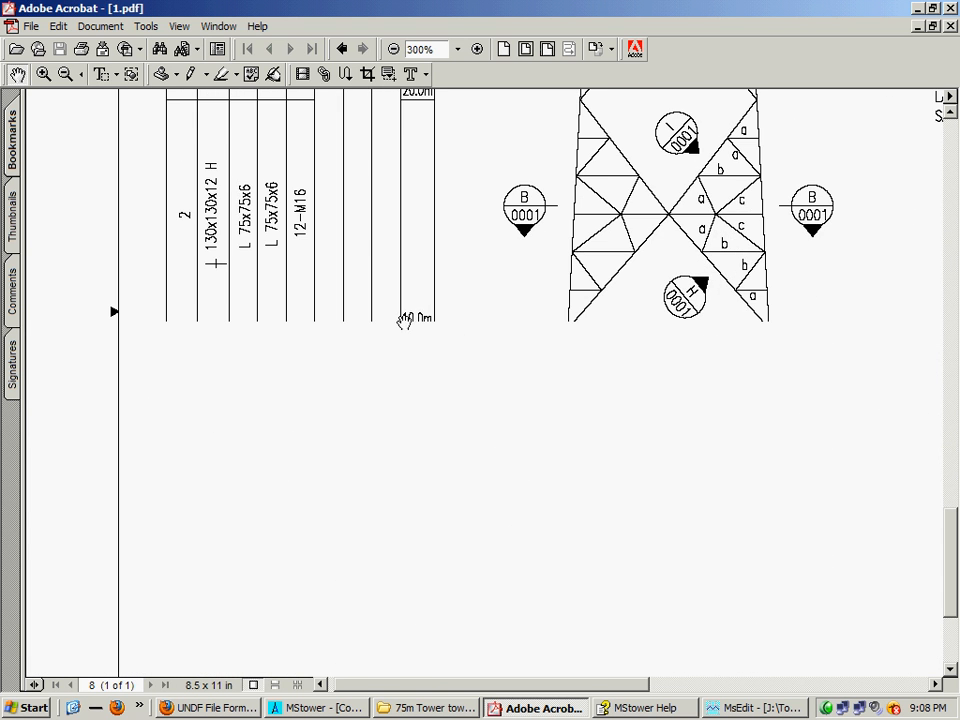
scroll(364, 444, "down", 1)
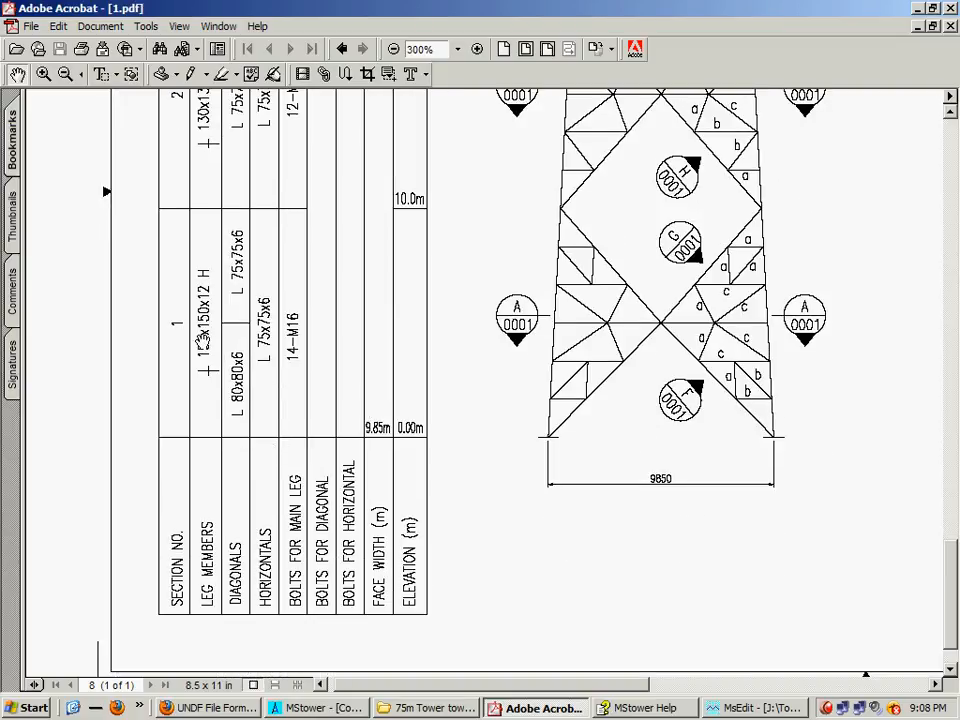
scroll(203, 290, "up", 5)
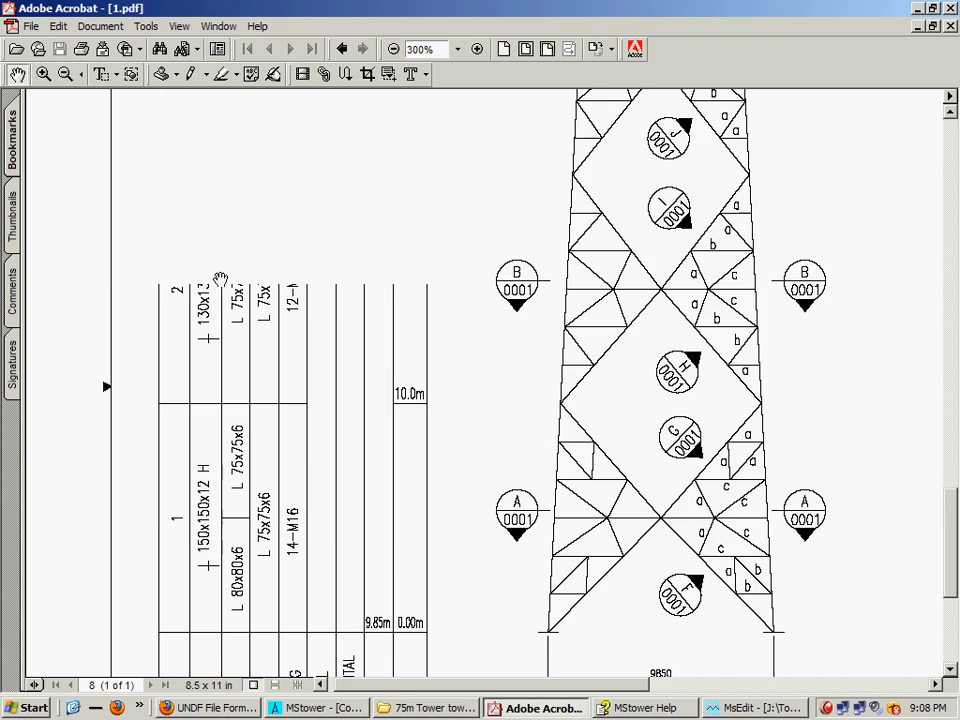
scroll(264, 455, "up", 2)
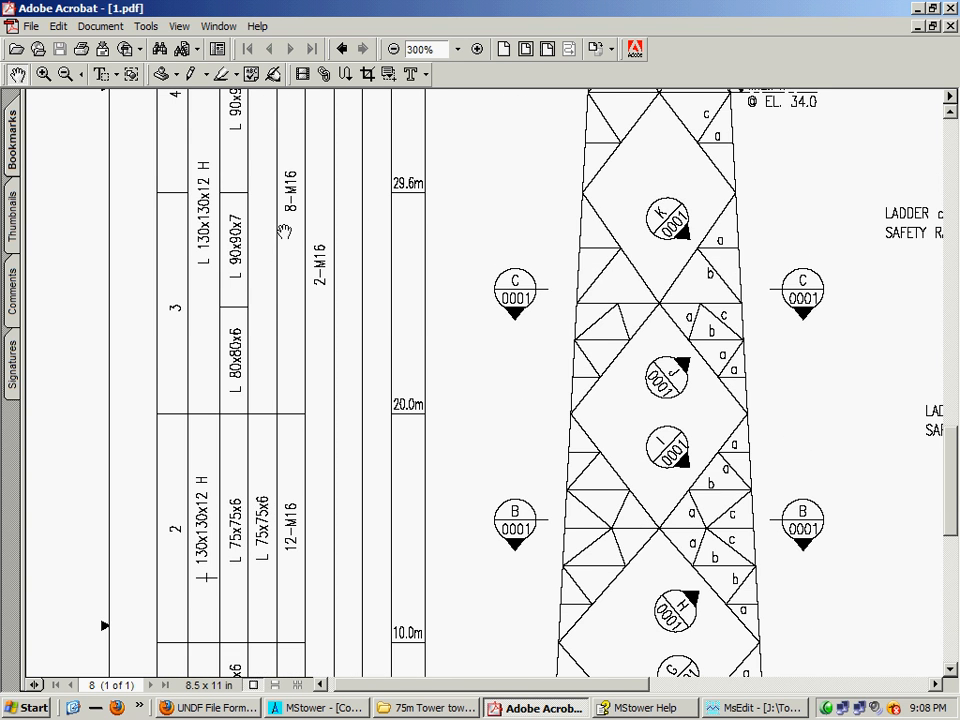
scroll(284, 241, "up", 5)
Locate the F, G, H and I section marks on the lower panels of the tower elevation.
left_click_drag(850, 306, 349, 405)
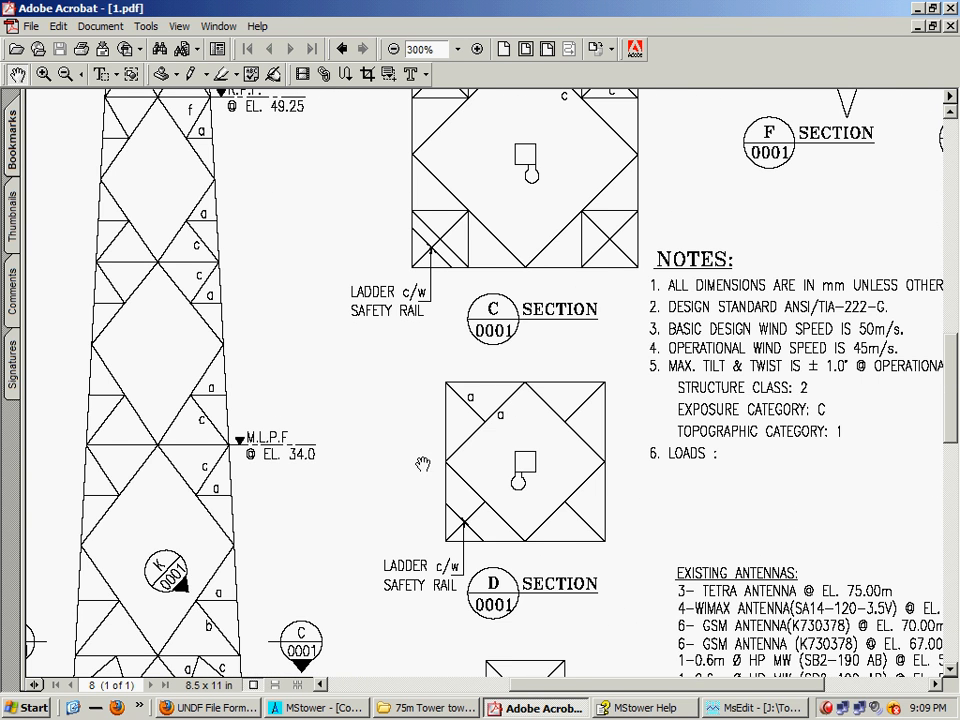
scroll(509, 405, "down", 7)
scroll(520, 529, "down", 3)
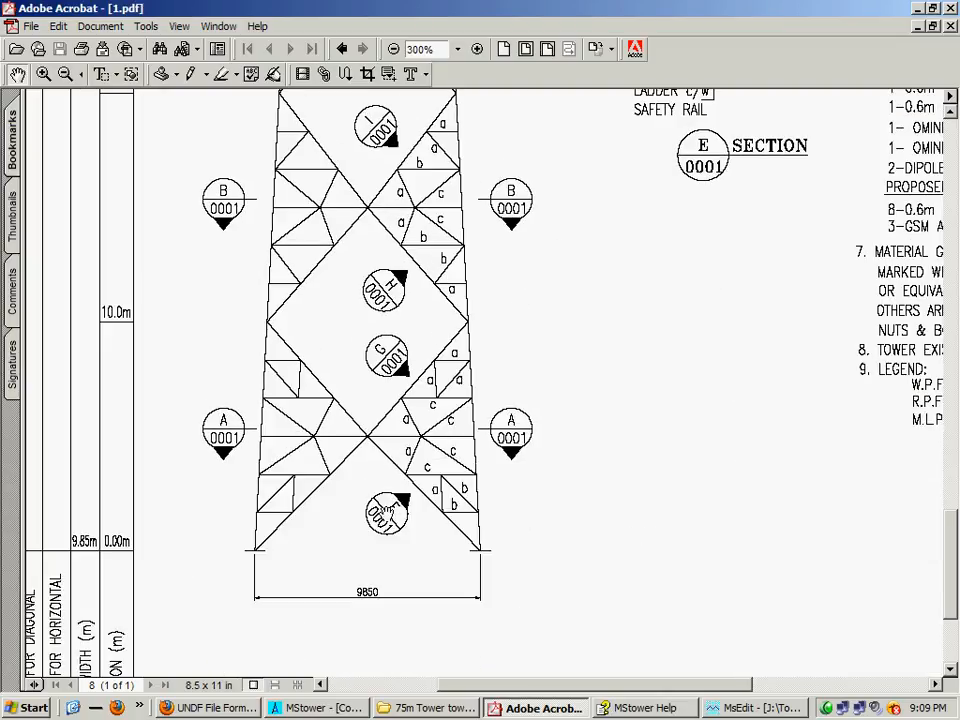
scroll(290, 210, "up", 5)
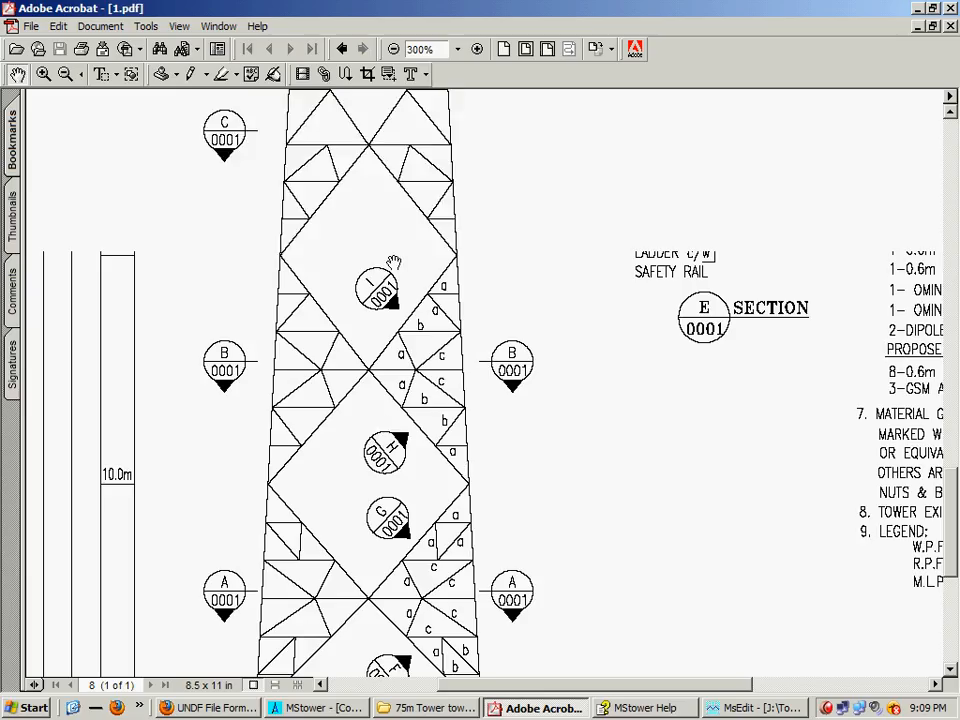
left_click_drag(394, 395, 394, 401)
Examine the triangular bracing details of sections F to K and their member letters.
mouse_move(813, 388)
left_mouse_down()
mouse_move(765, 403)
mouse_move(615, 557)
left_mouse_up()
mouse_move(750, 366)
left_mouse_down()
mouse_move(432, 418)
mouse_move(265, 685)
left_mouse_up()
left_click_drag(553, 262, 510, 460)
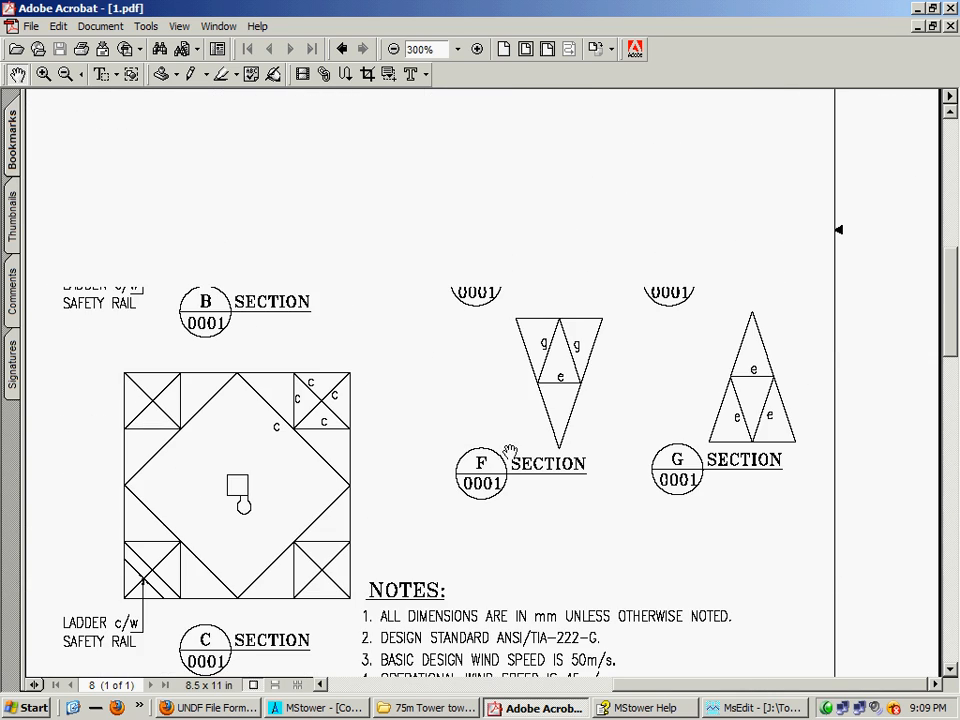
left_click_drag(604, 231, 604, 347)
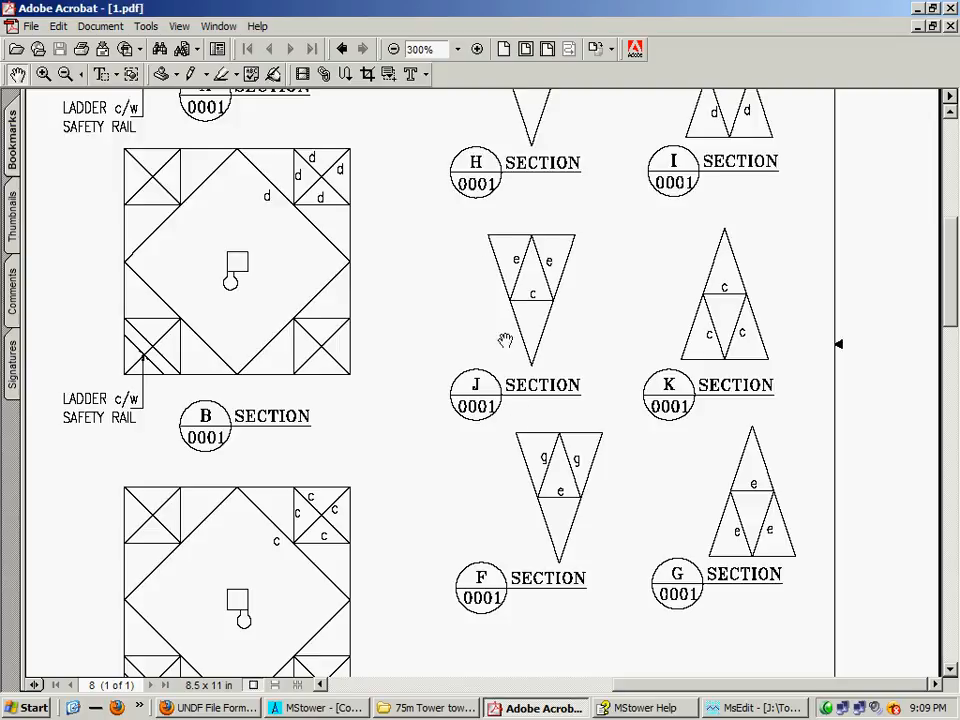
Examine the plan bracing details of sections B and C and their member letters.
left_click_drag(318, 583, 574, 364)
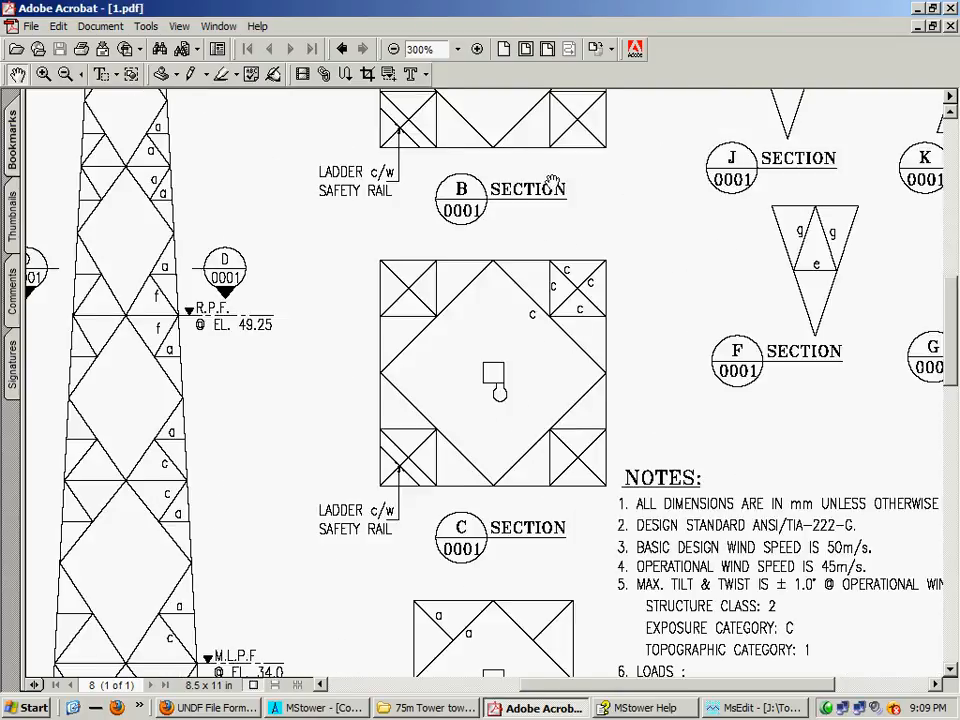
left_click_drag(555, 126, 506, 452)
mouse_move(463, 209)
left_mouse_down()
mouse_move(461, 471)
mouse_move(487, 282)
left_mouse_up()
left_click_drag(457, 560, 476, 259)
left_click_drag(482, 469, 495, 231)
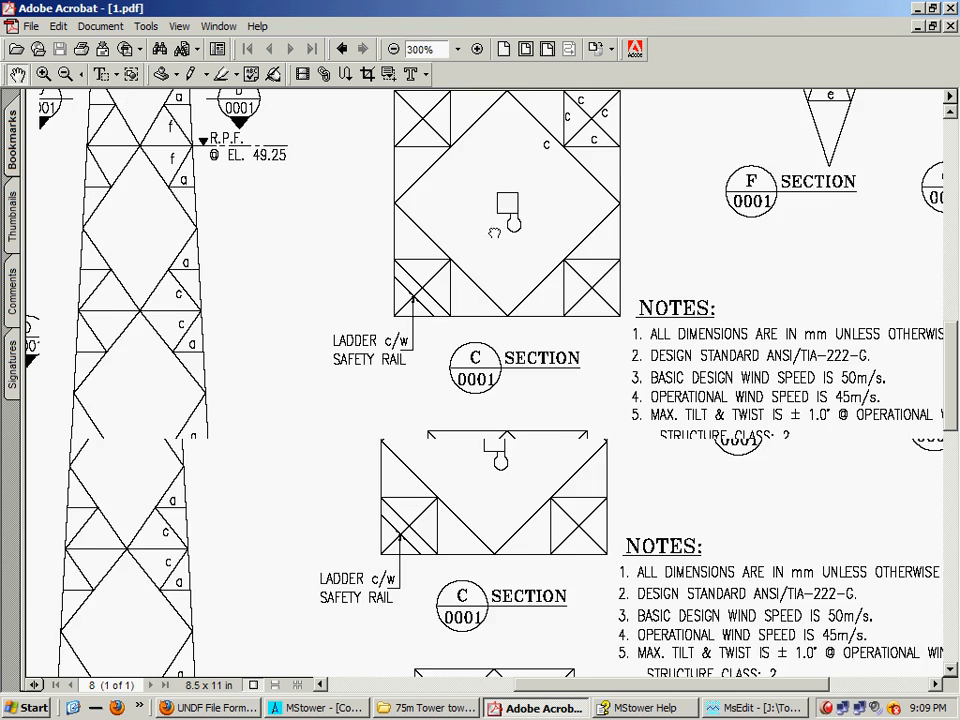
left_click_drag(507, 510, 525, 319)
Point out where plan sections C, B and A cut the tower elevation.
left_click_drag(264, 467, 471, 183)
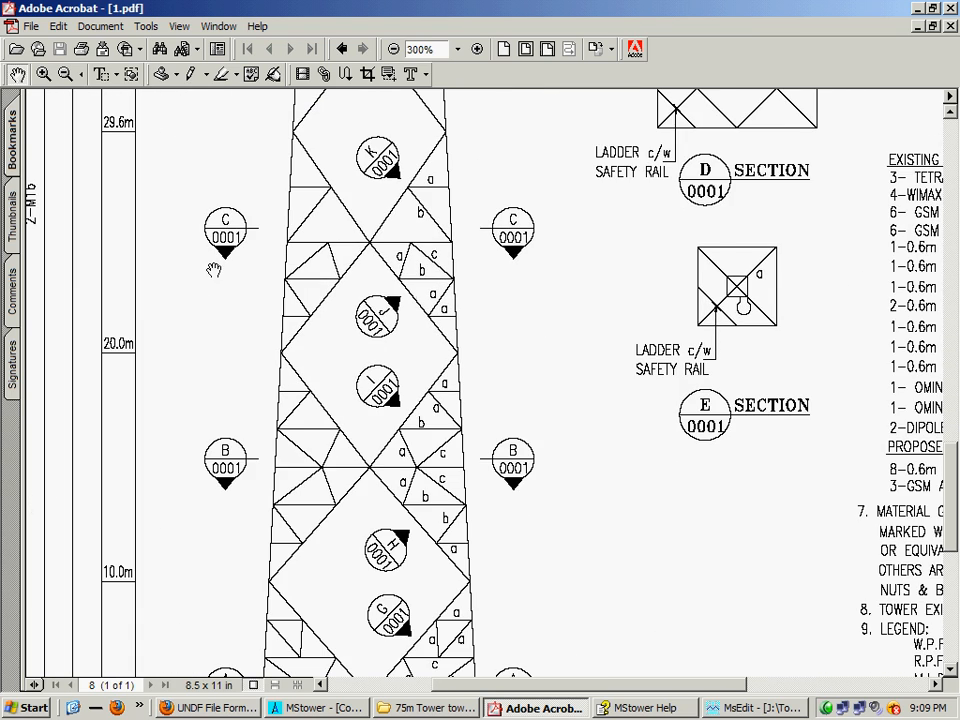
left_click_drag(227, 415, 219, 261)
left_click_drag(233, 549, 227, 440)
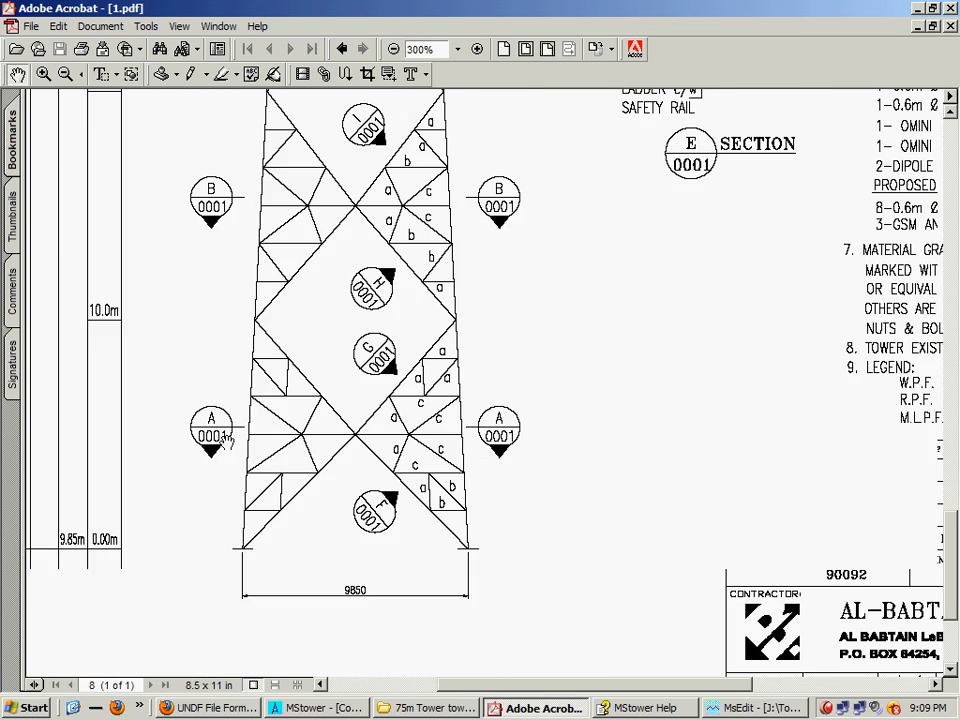
View the whole drawing sheet and enlarge the REDUNDANTS MATERIAL table to 600%.
left_click_drag(666, 281, 550, 603)
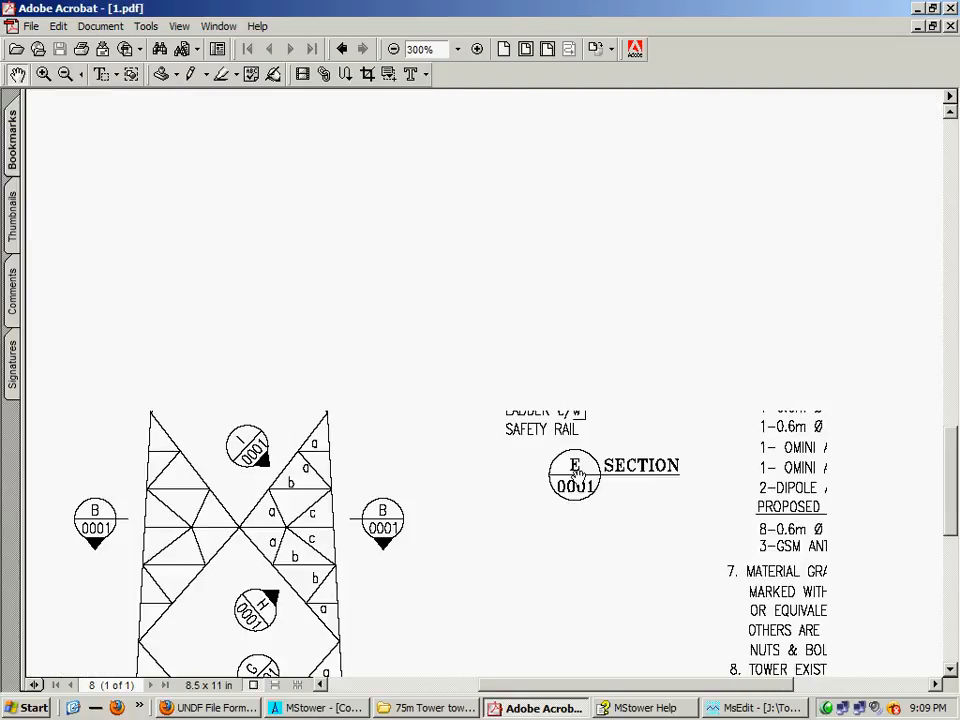
left_click(503, 48)
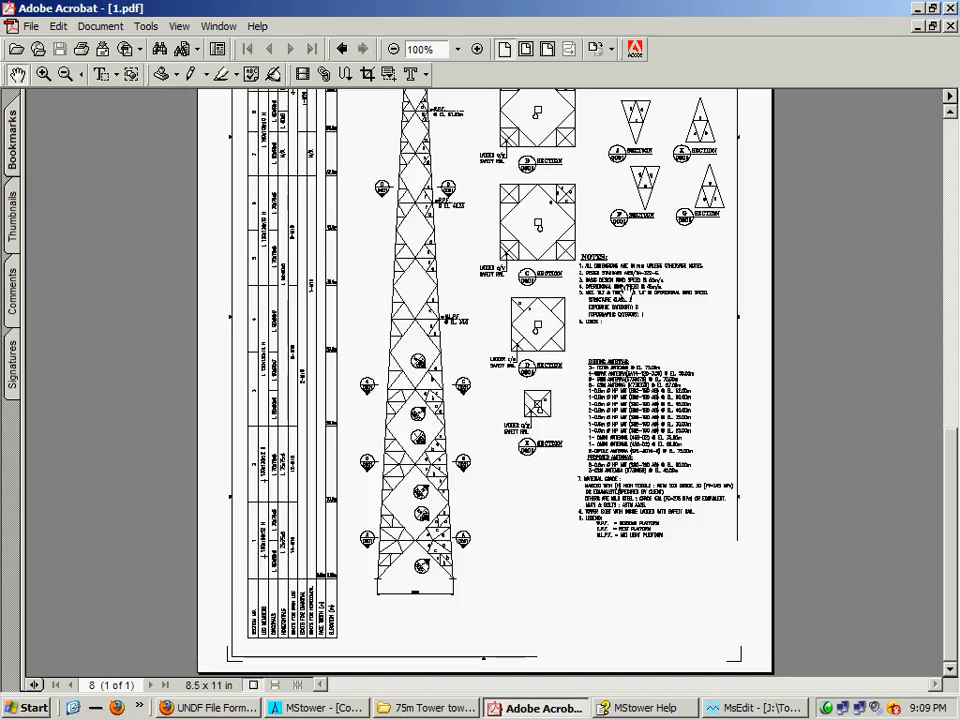
left_click_drag(650, 253, 650, 411)
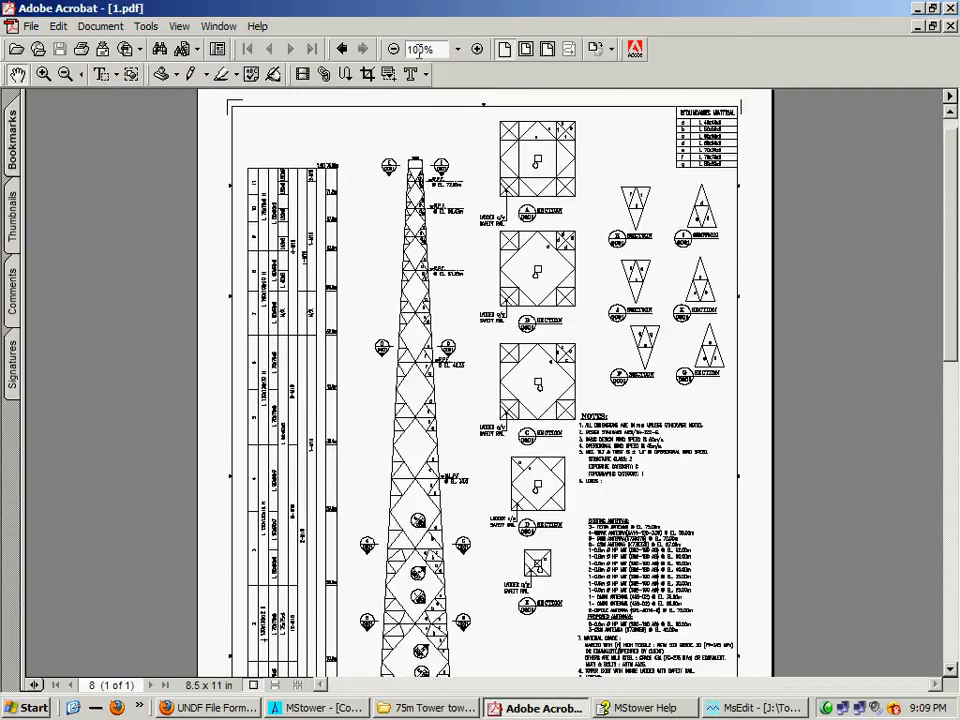
left_click(477, 49)
left_click(477, 49)
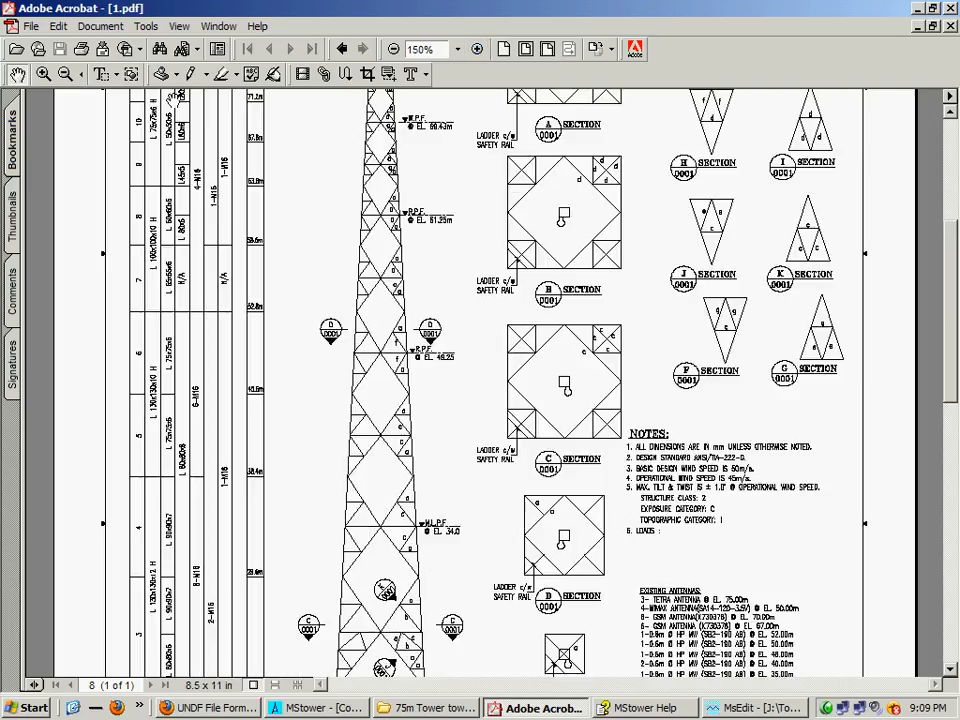
scroll(380, 130, "up", 3)
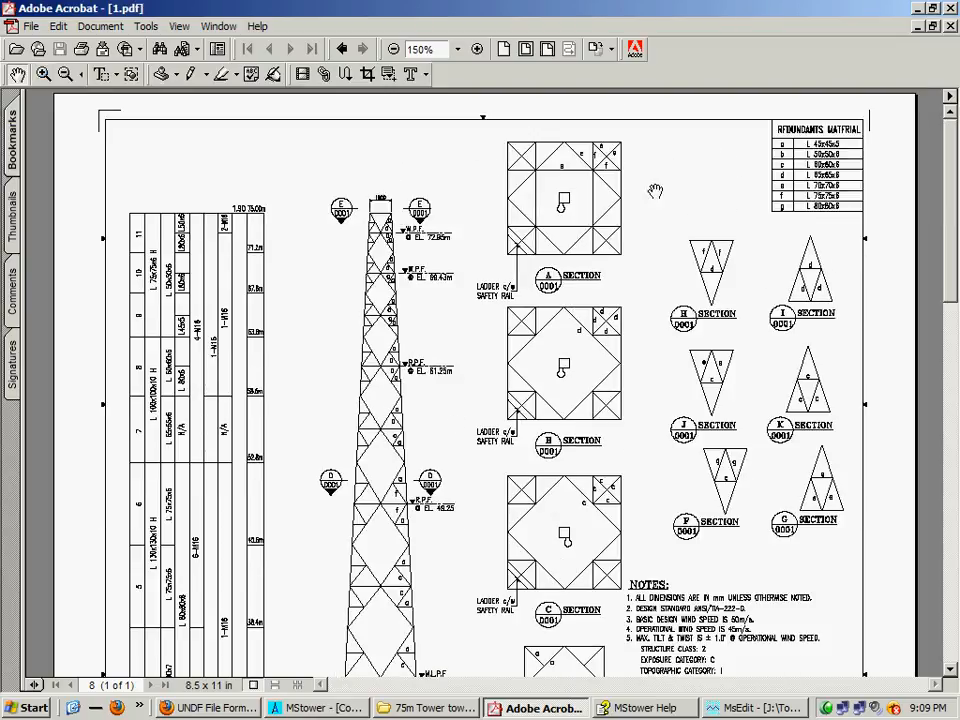
left_click(45, 75)
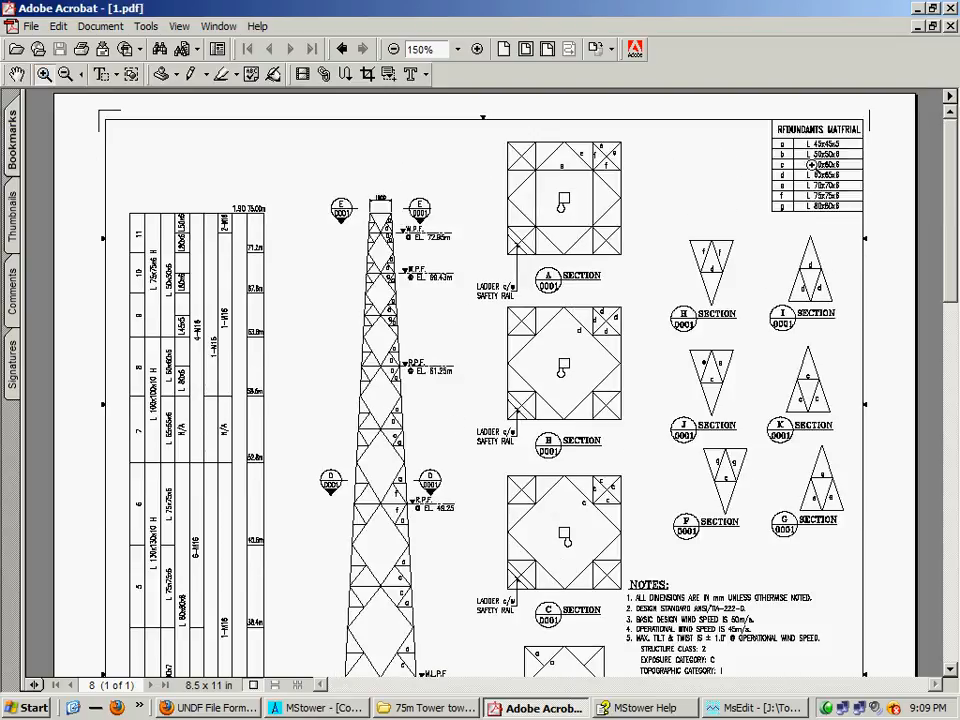
left_click(836, 161)
left_click(835, 162)
left_click(835, 162)
left_click(834, 163)
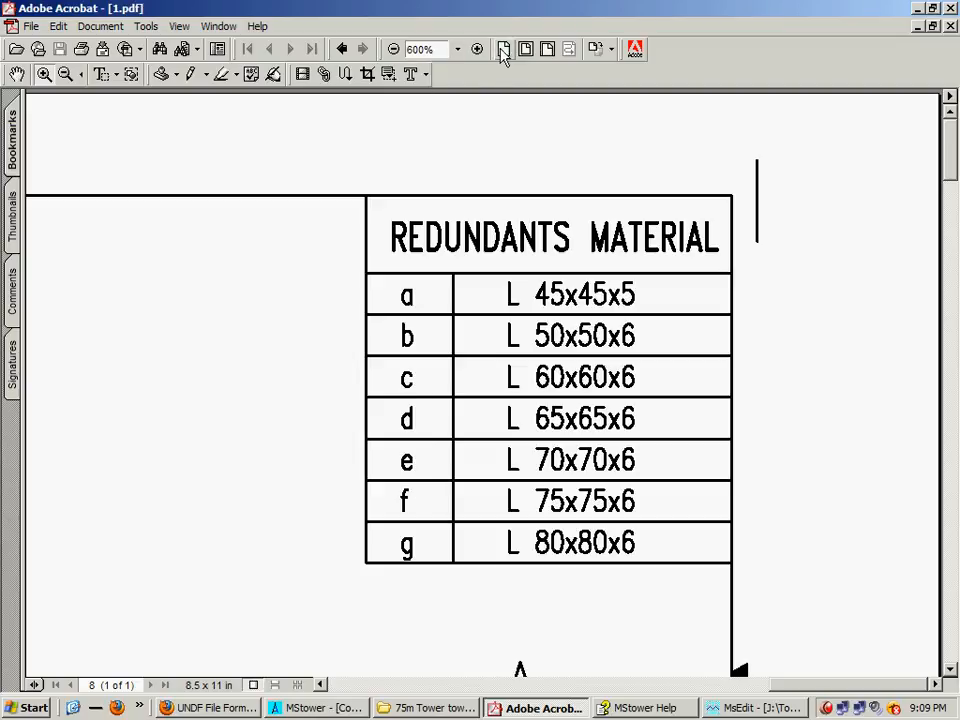
Examine the redundant member letters in section H and plan section A, and return the drawing to actual size.
left_click(17, 74)
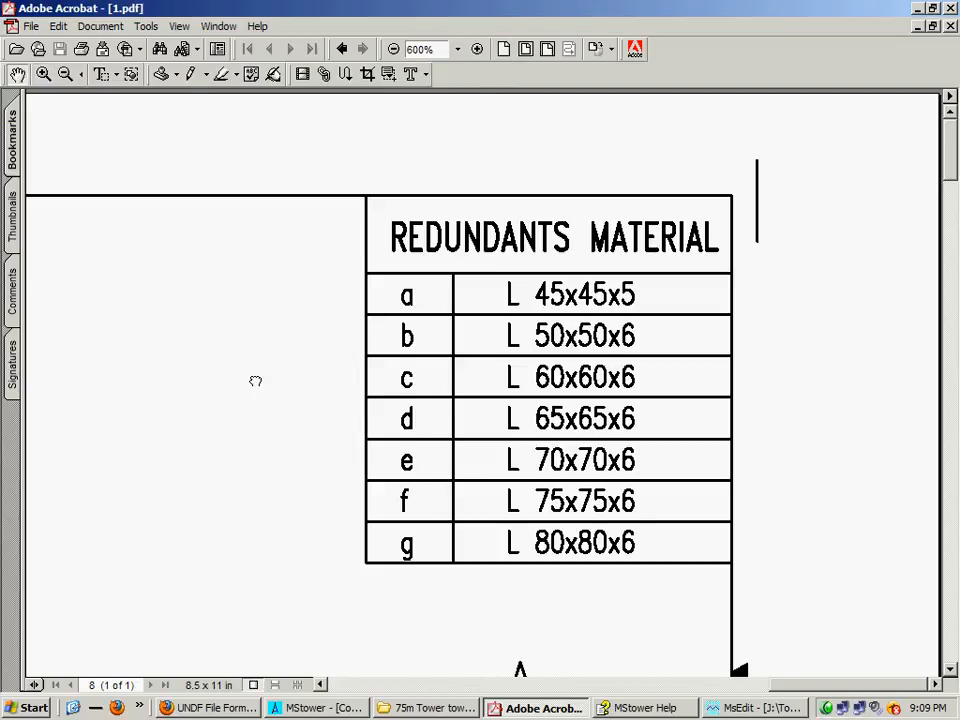
left_click_drag(443, 375, 585, 184)
left_click_drag(590, 455, 606, 255)
left_click_drag(577, 477, 624, 204)
left_click_drag(446, 530, 941, 492)
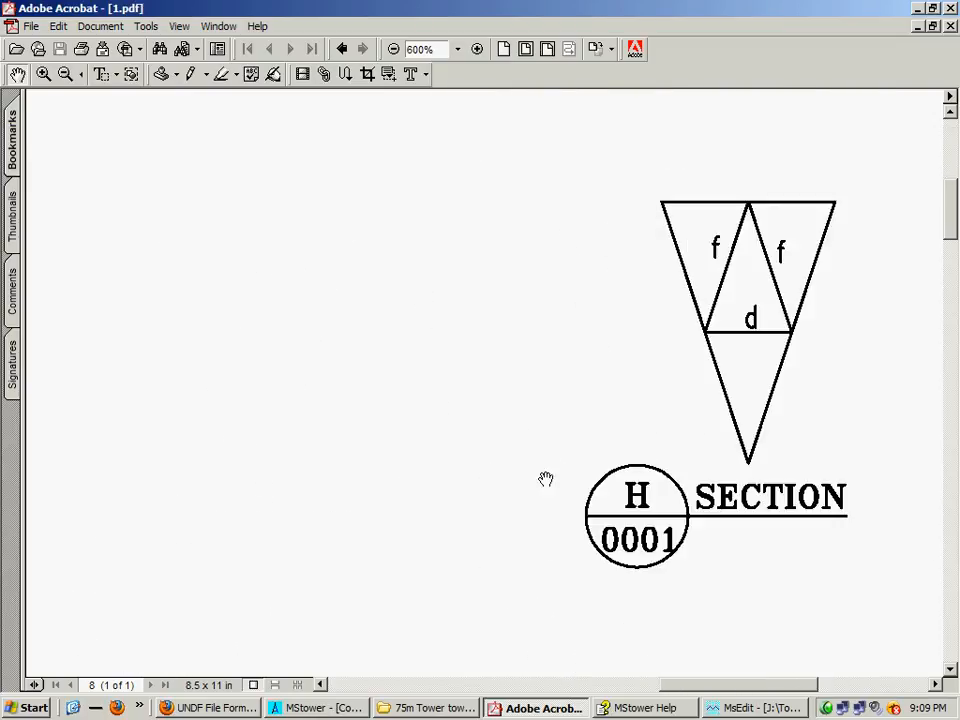
left_click_drag(176, 369, 725, 514)
left_click_drag(709, 316, 521, 463)
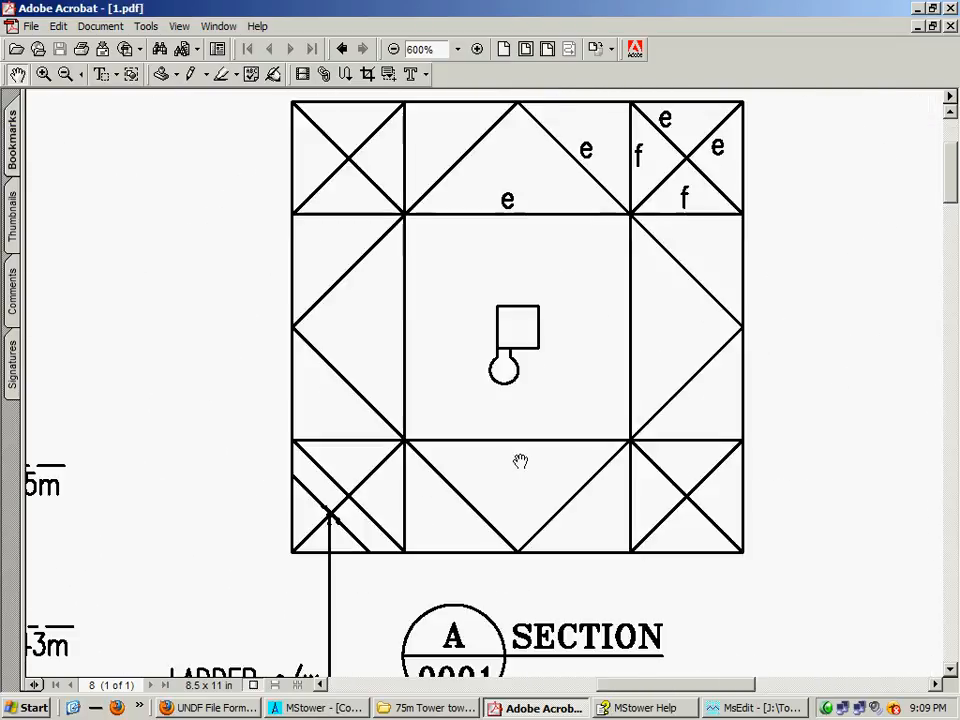
left_click(504, 49)
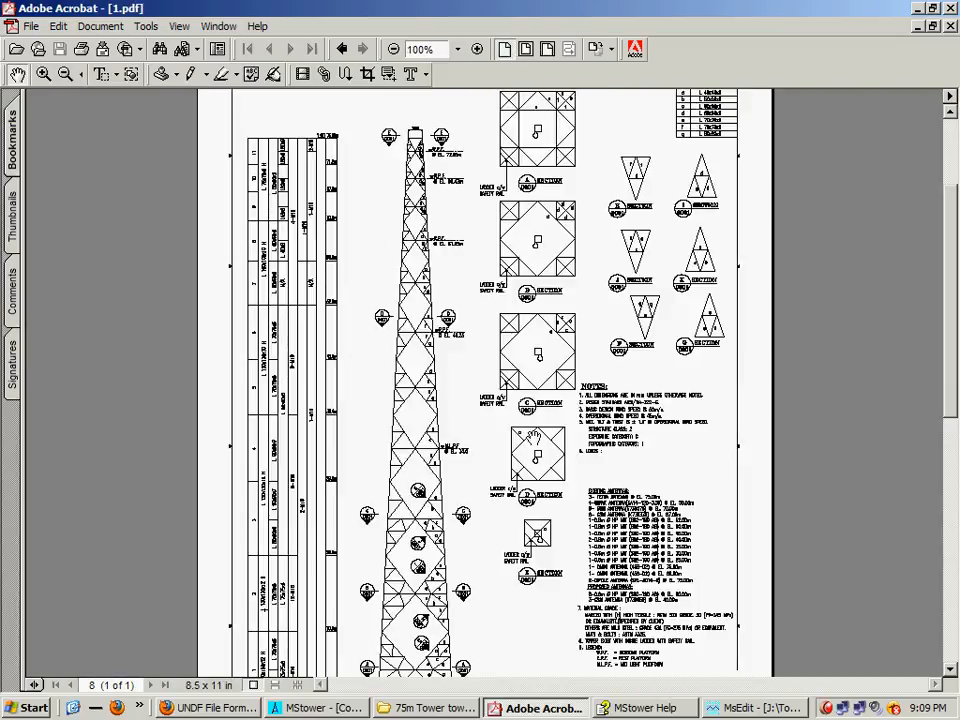
Return to the tower data file Copy of 75.td, look over its SECTIONS block and close the file.
left_click(728, 708)
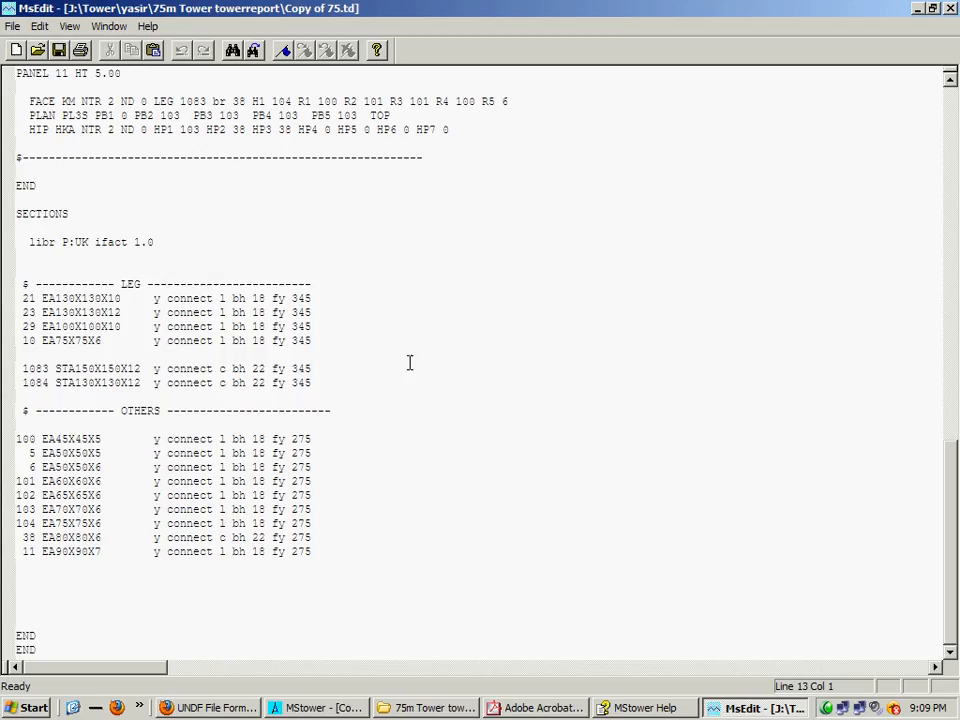
scroll(410, 360, "down", 4)
scroll(411, 371, "up", 11)
left_click(950, 8)
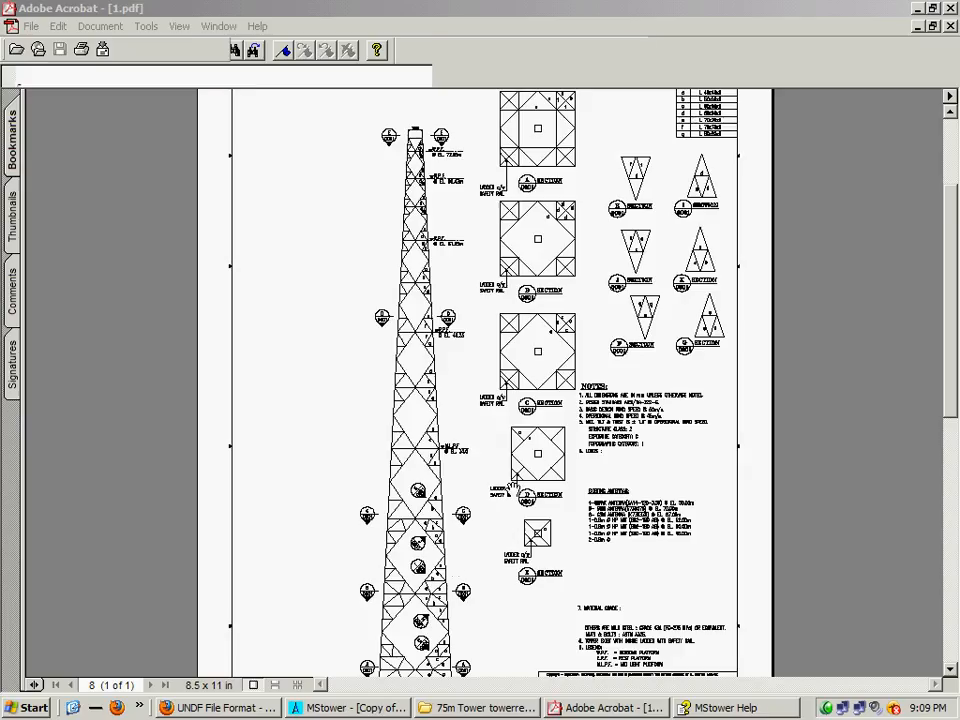
Switch to the MStower model and open the tower loading file Copy of 75.twr for editing.
left_click(381, 706)
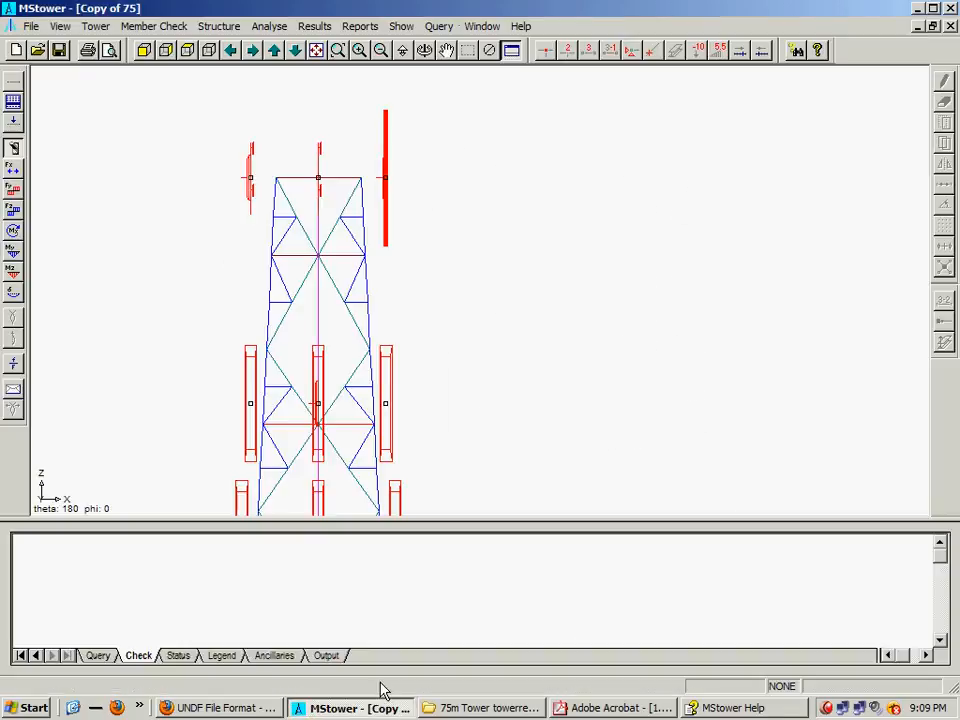
left_click(96, 26)
mouse_move(107, 60)
left_click(272, 84)
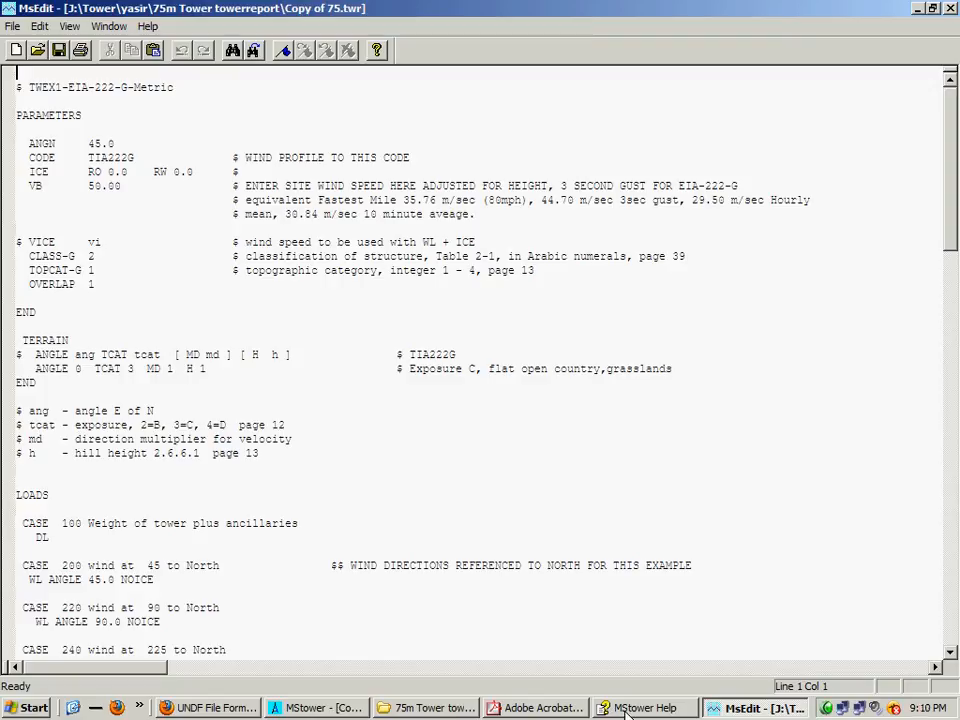
Switch to the PDF drawing and enlarge the existing and proposed antennas list in the notes to 400%.
left_click(540, 708)
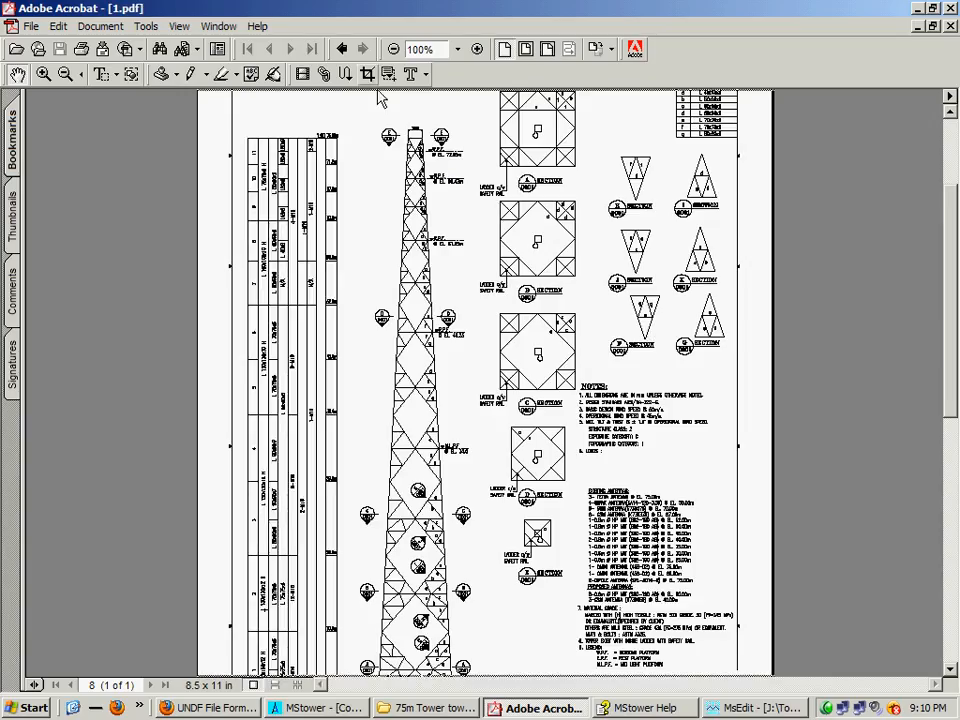
left_click(44, 74)
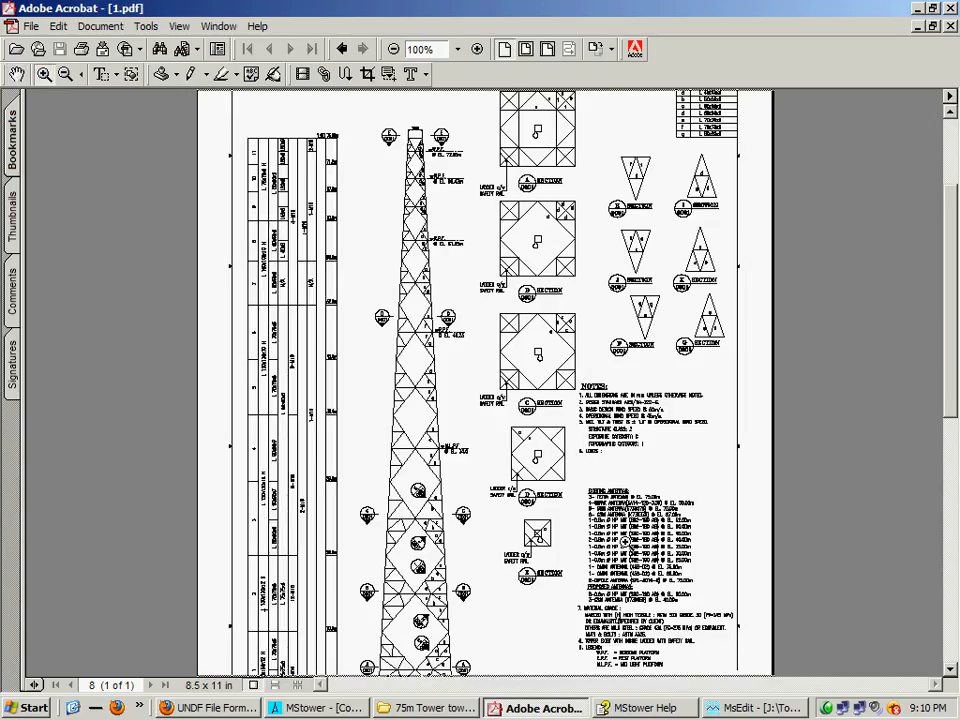
left_click(469, 408)
left_click(673, 478)
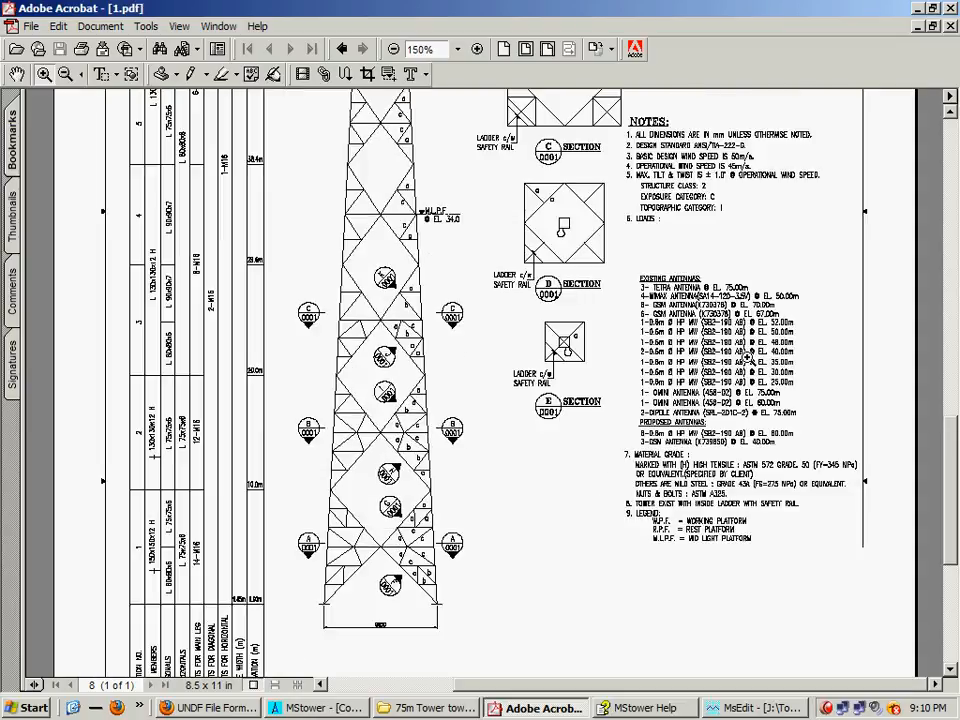
left_click(740, 375)
left_click(746, 358)
left_click(730, 390)
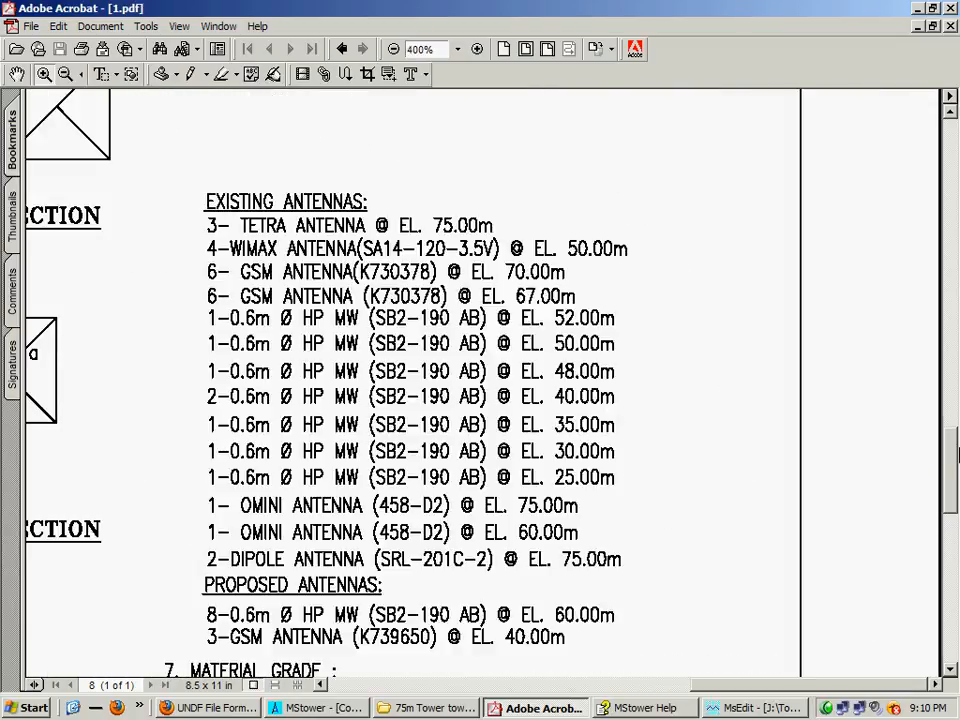
mouse_move(953, 470)
left_mouse_down()
mouse_move(953, 497)
mouse_move(952, 485)
left_mouse_up()
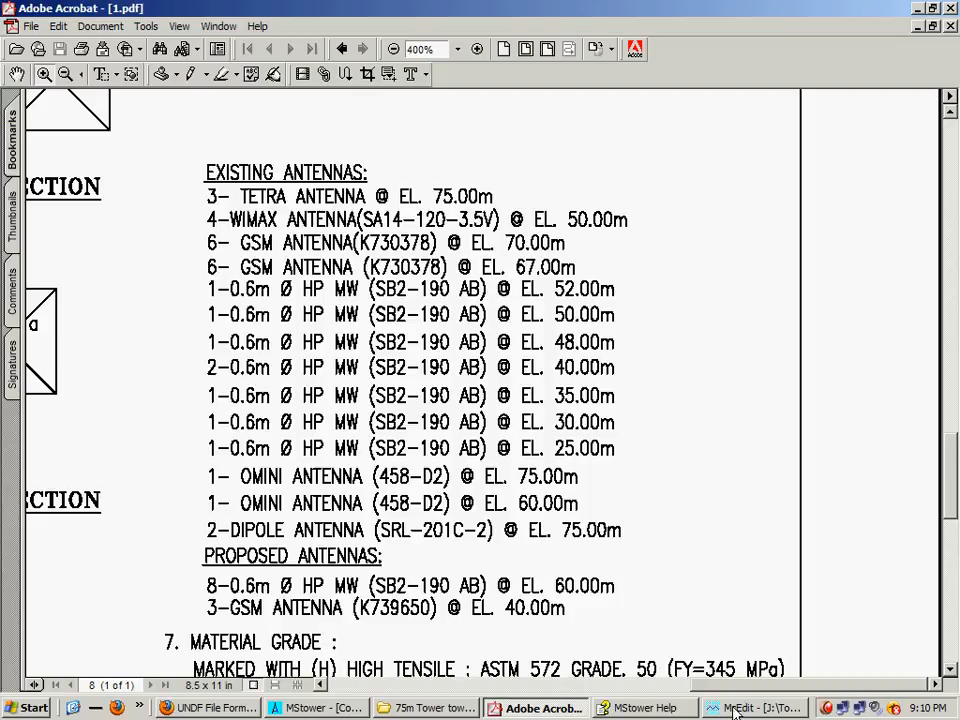
Switch to the tower loading file Copy of 75.twr and examine the site wind speed VB in its PARAMETERS block.
key("alt+Tab")
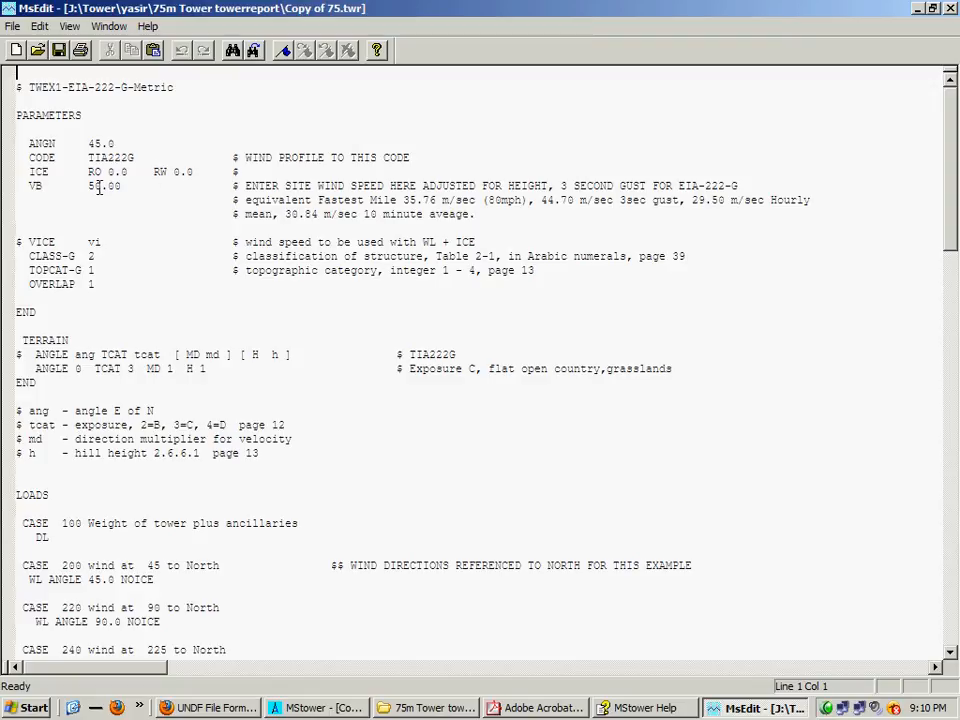
left_click_drag(90, 186, 129, 190)
left_click(128, 265)
Switch to the PDF drawing and bring the general design notes above the antenna list into view.
left_click(533, 710)
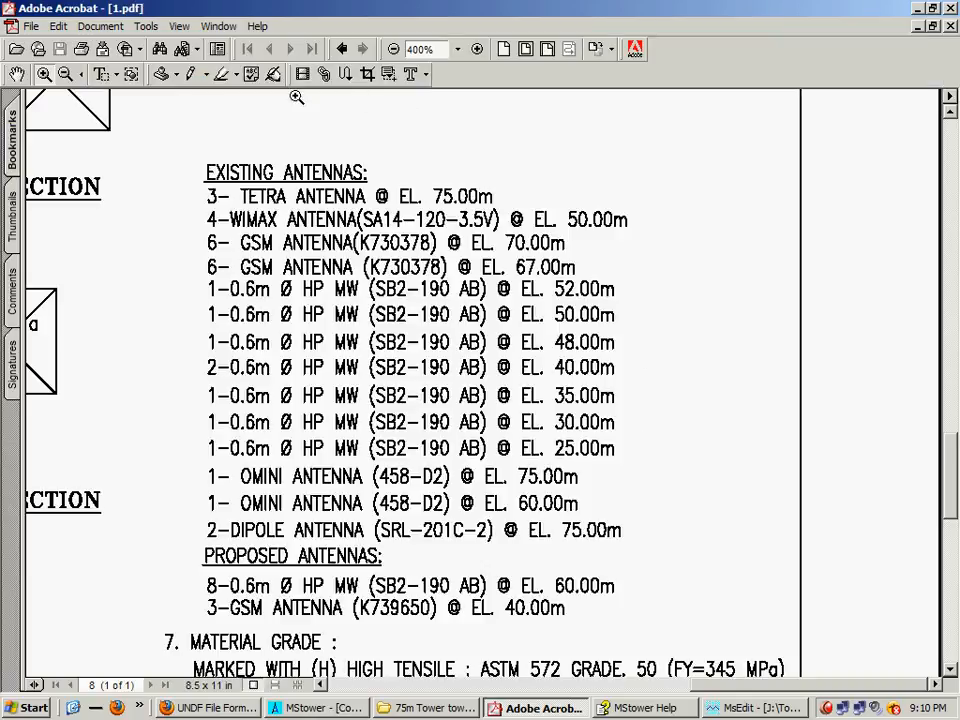
left_click(17, 74)
left_click_drag(433, 467, 510, 550)
left_click_drag(480, 261, 467, 441)
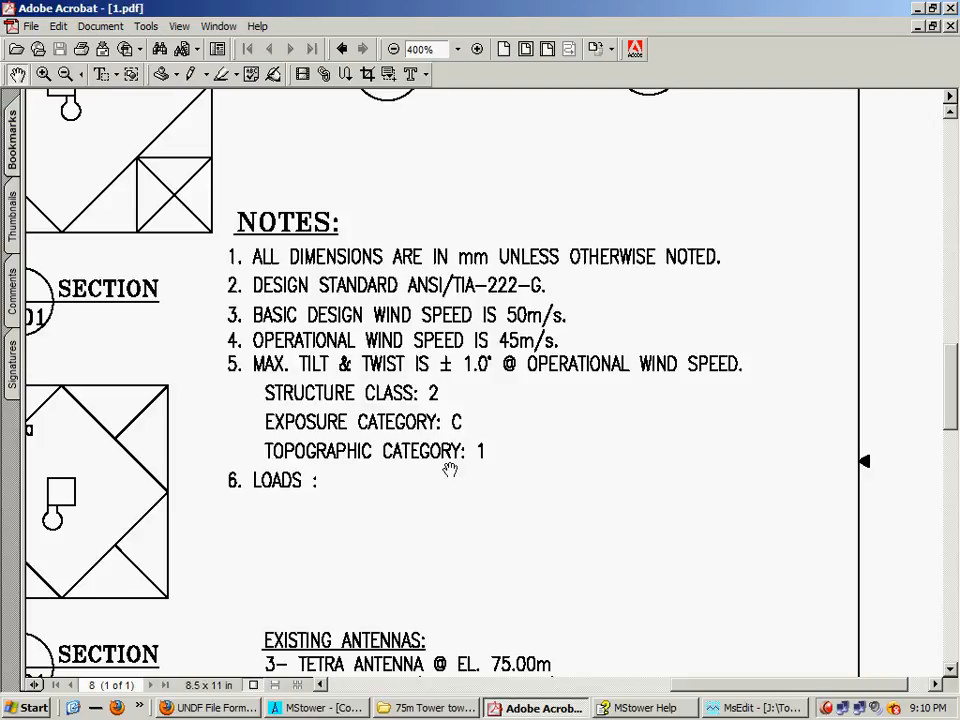
Return to the loading file and examine the structure class, topographic category and terrain category entries.
left_click(755, 708)
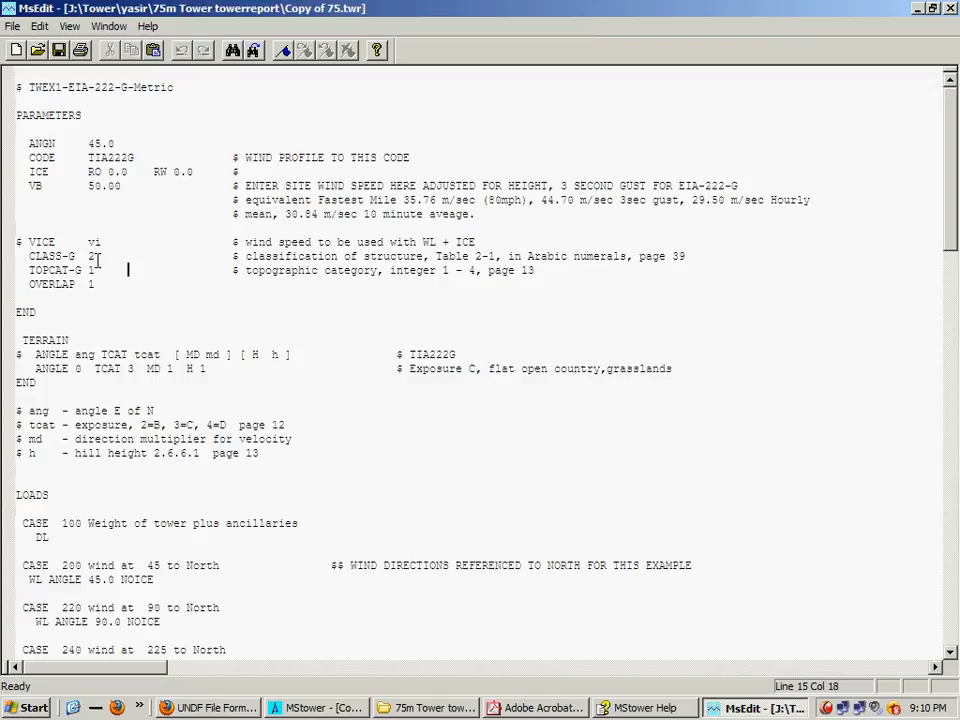
double_click(118, 368)
left_click(24, 395)
left_click_drag(96, 368, 122, 368)
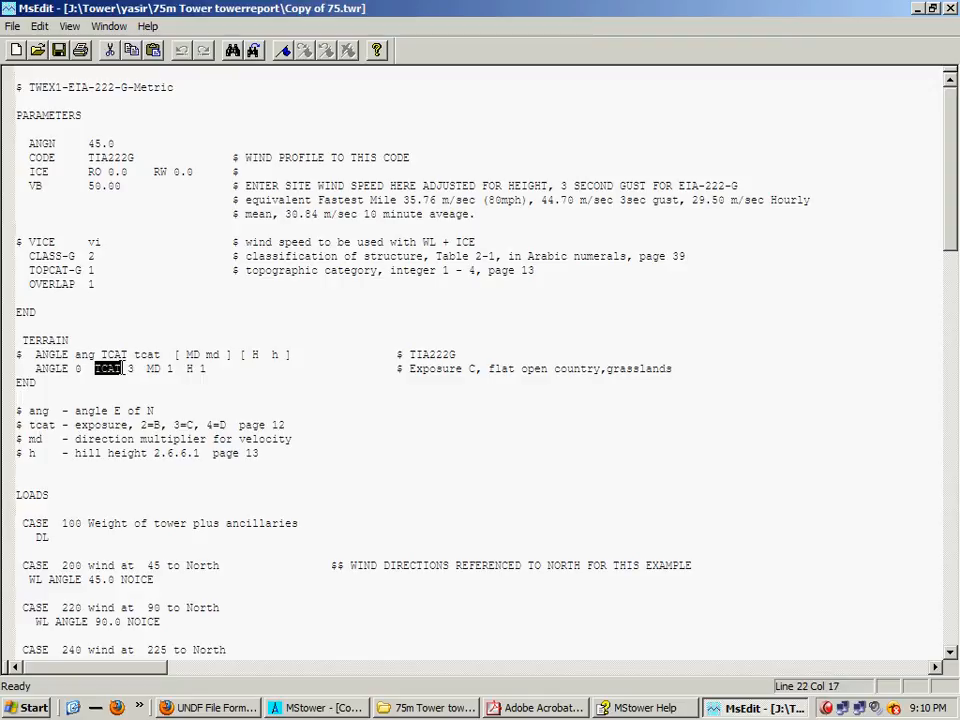
double_click(90, 270)
left_click_drag(133, 369, 110, 369)
left_click(96, 256)
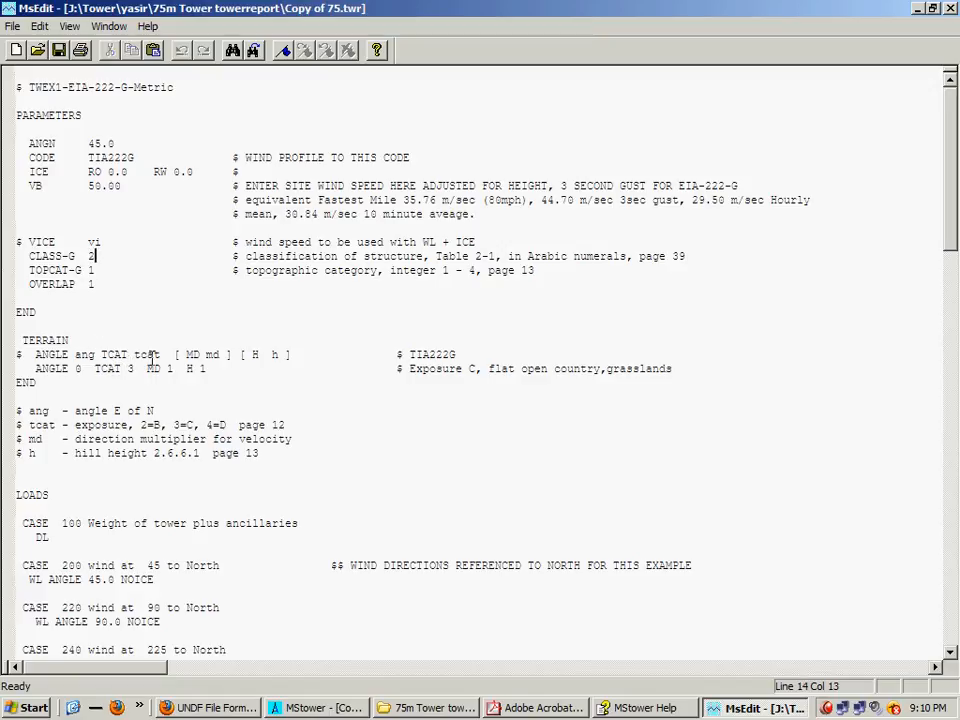
Compare the exposure category in the PDF notes with the TCAT entry in the loading file's TERRAIN block.
left_click(543, 707)
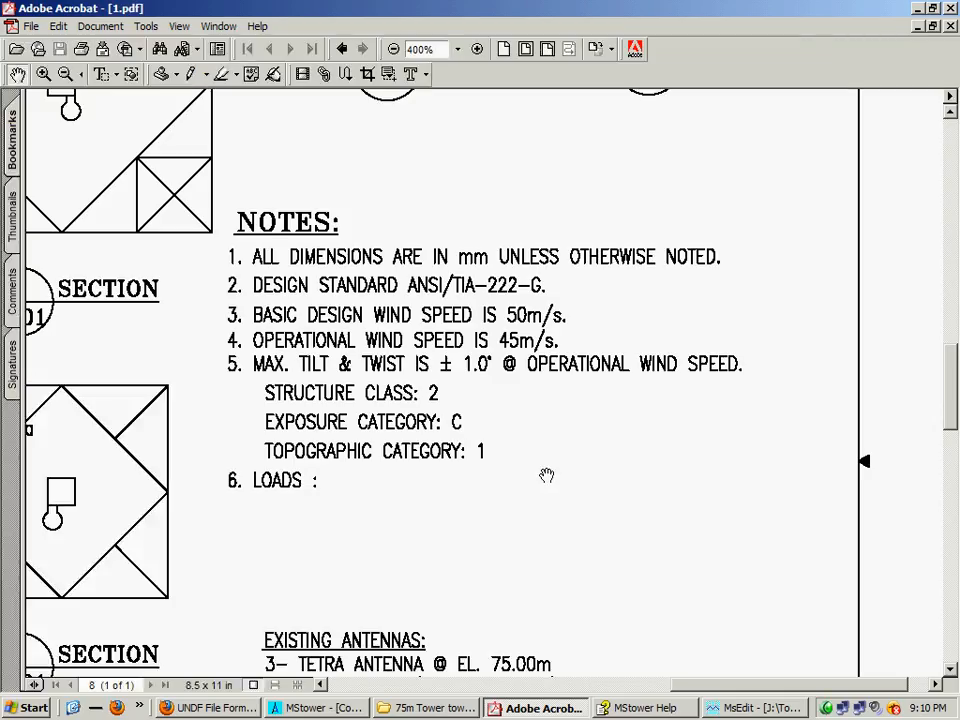
left_click(728, 708)
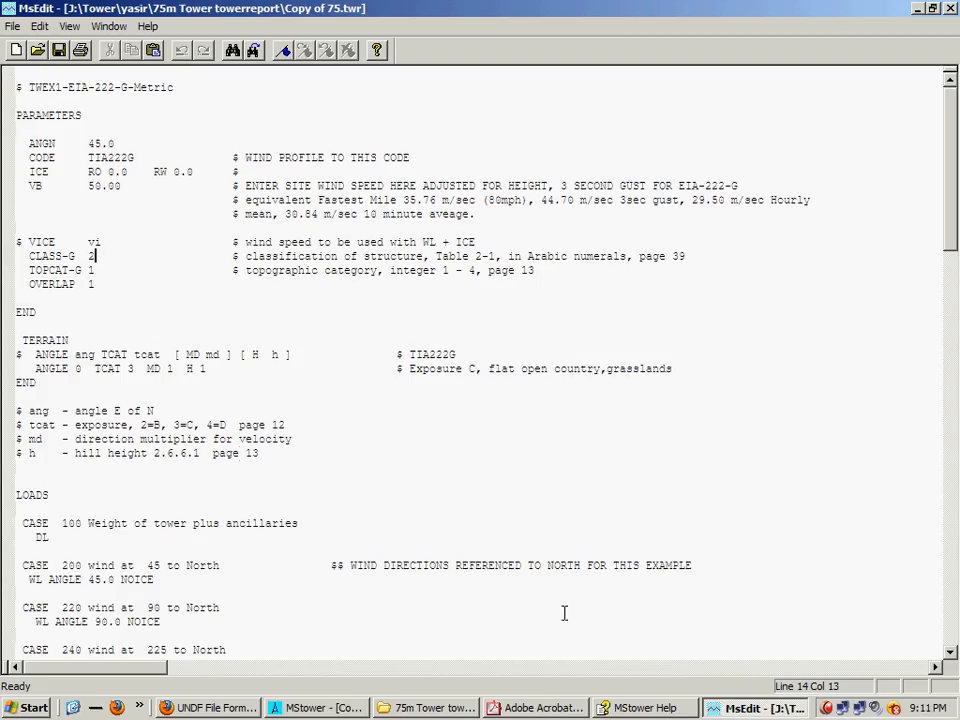
left_click_drag(95, 369, 142, 377)
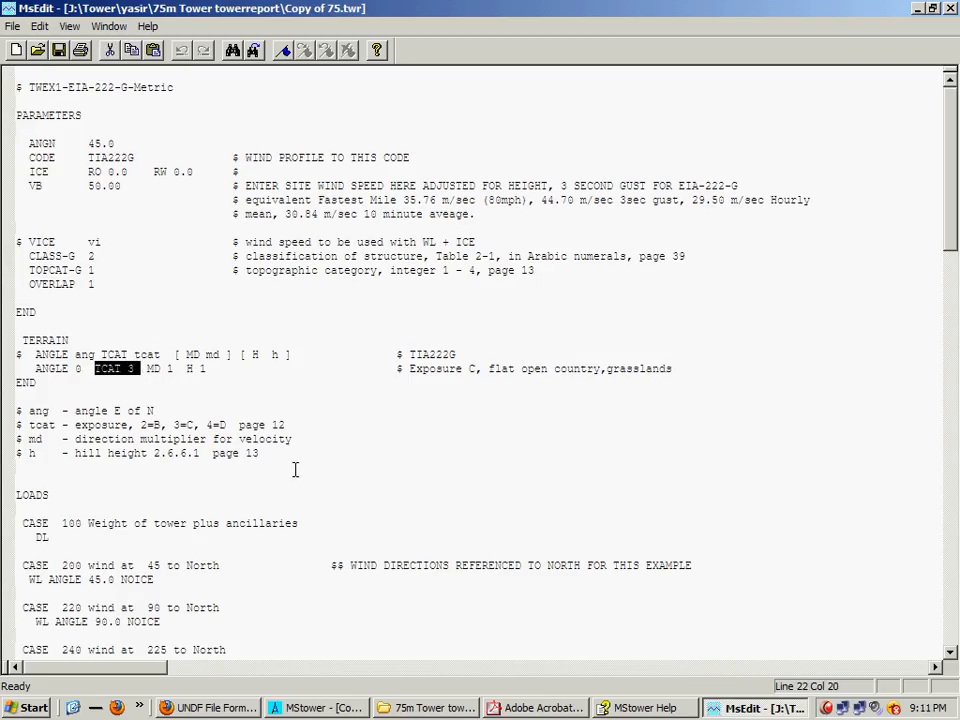
Look through the load cases and combinations down to the existing antennas in the ANCILLARIES block.
scroll(381, 510, "down", 7)
scroll(88, 410, "down", 3)
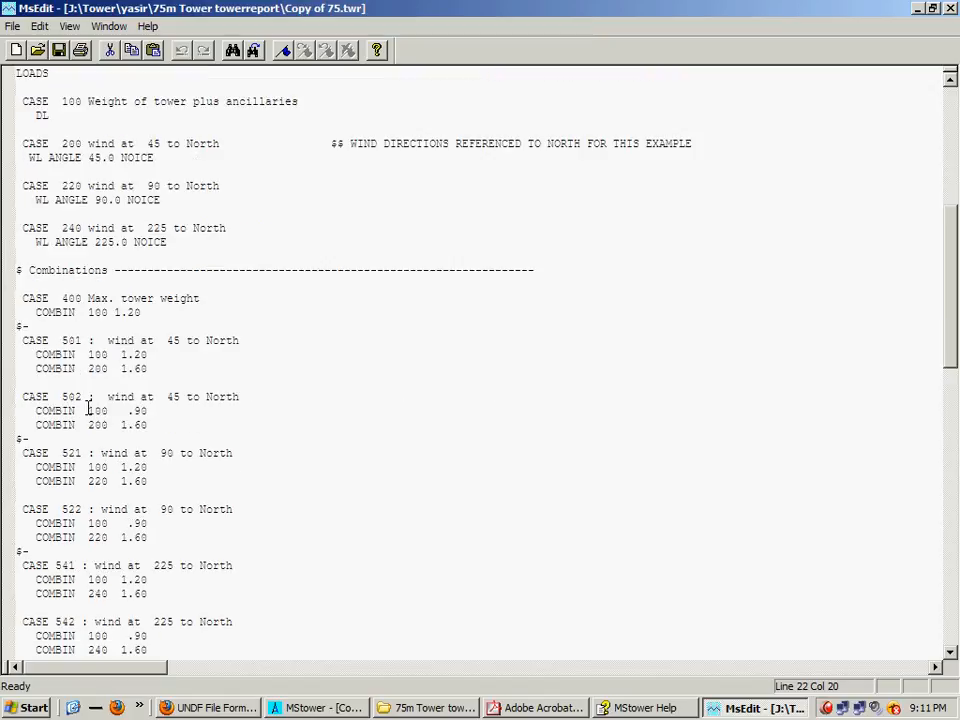
scroll(134, 453, "down", 8)
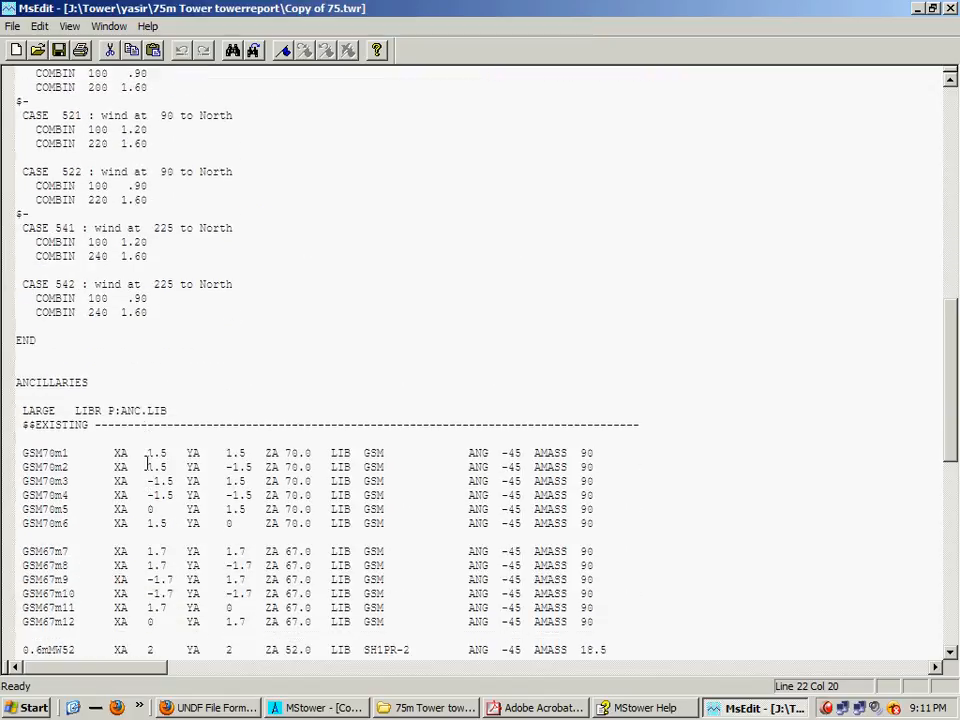
scroll(143, 424, "down", 6)
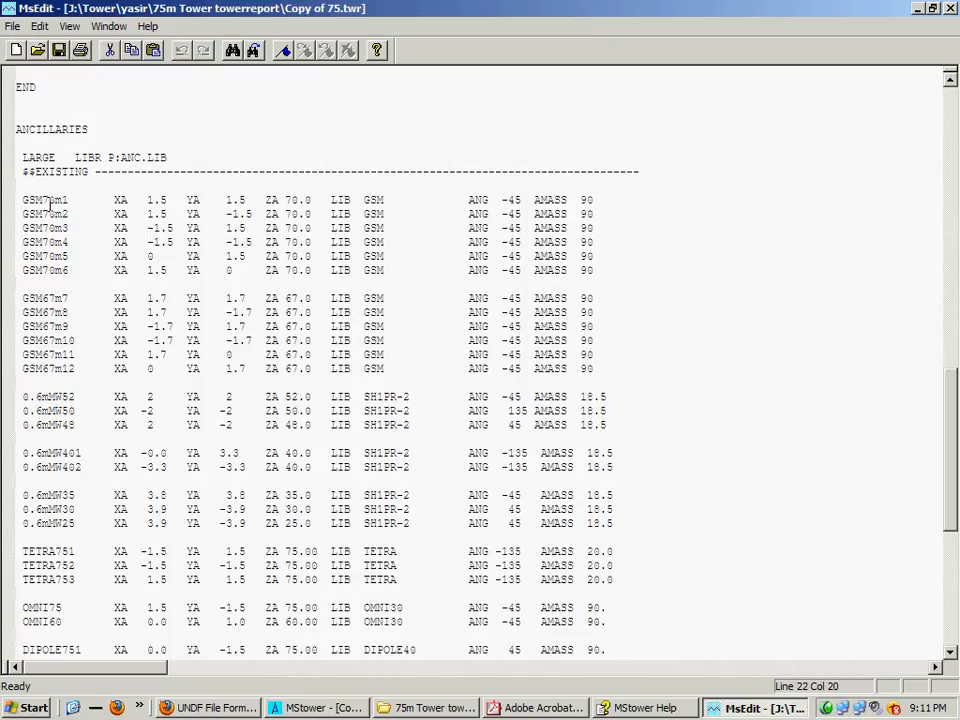
Switch to the PDF drawing and bring the existing and proposed antennas list back into view.
left_click(545, 708)
left_click_drag(394, 514, 379, 283)
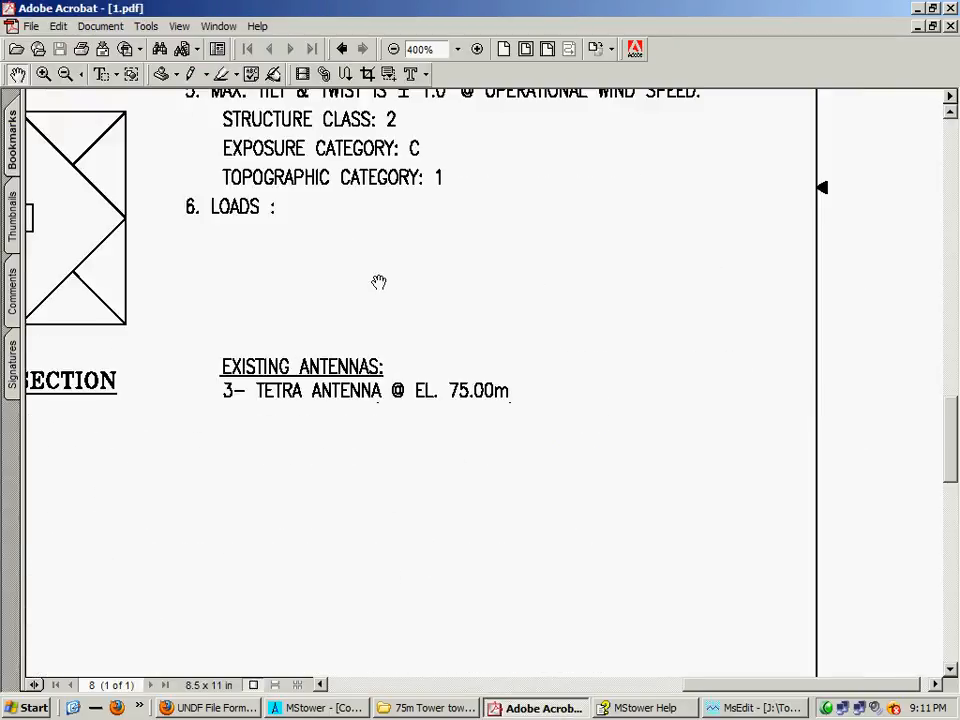
left_click_drag(422, 505, 431, 268)
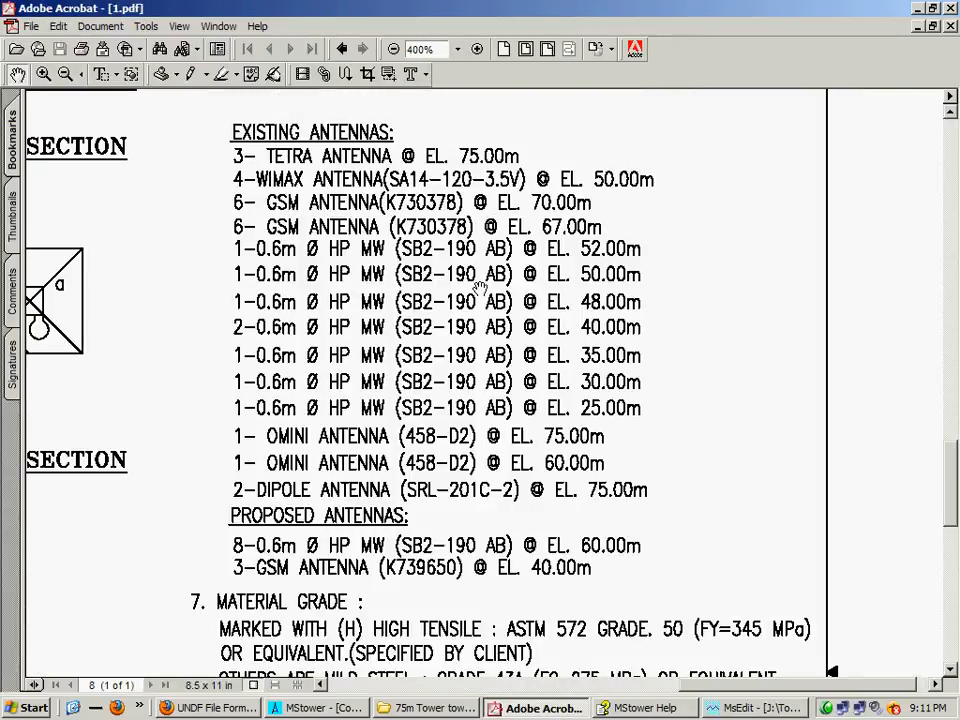
Underline the GSM antenna entry at EL. 70.00m in the existing antennas list with the Pencil tool.
left_click(205, 74)
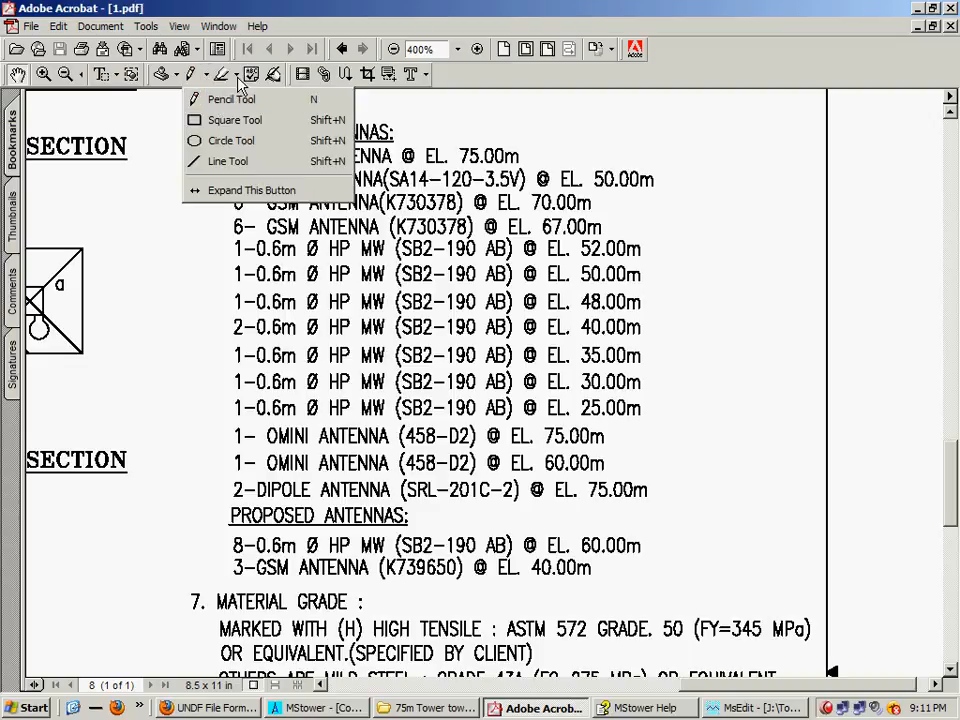
left_click(237, 74)
left_click(240, 99)
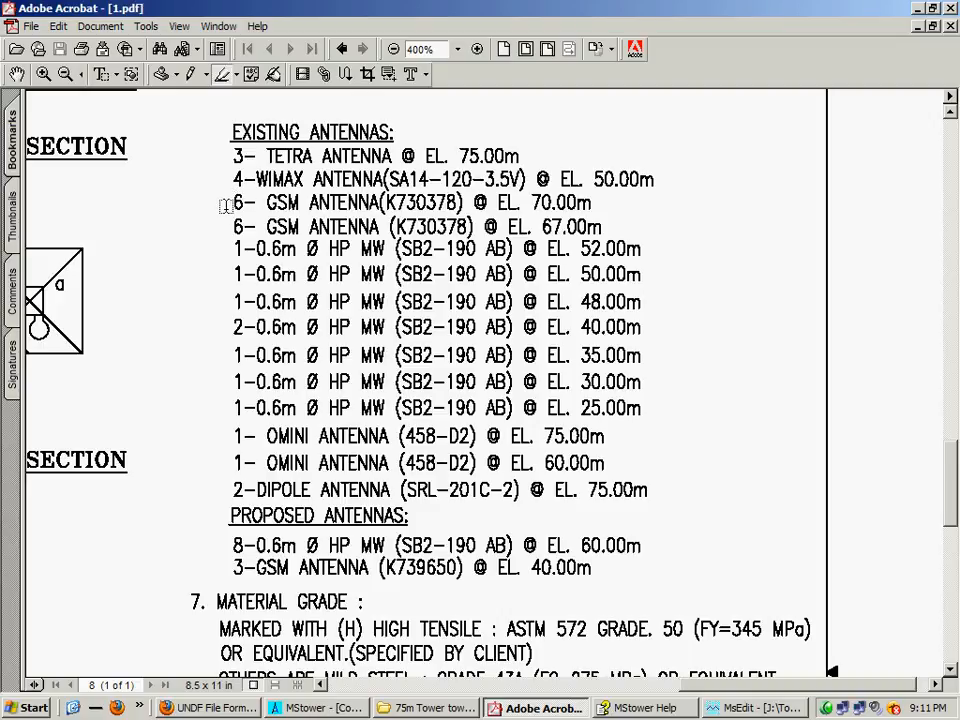
left_click(205, 75)
left_click(220, 96)
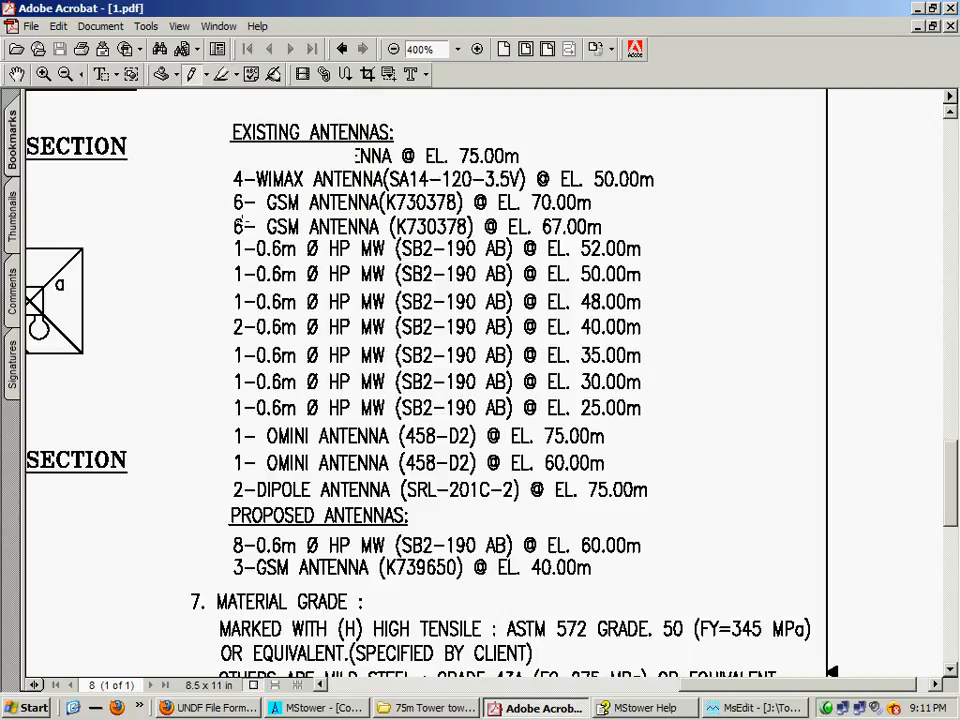
left_click_drag(234, 212, 580, 217)
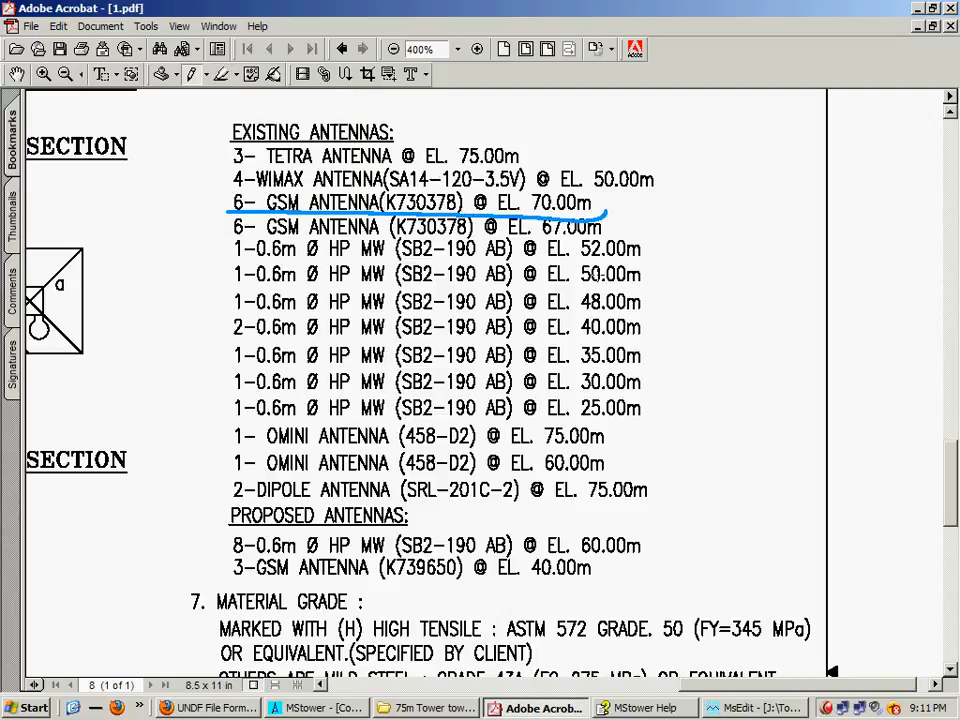
Switch to the loading file and examine the ancillary lines GSM70m1 to GSM70m6.
left_click(745, 707)
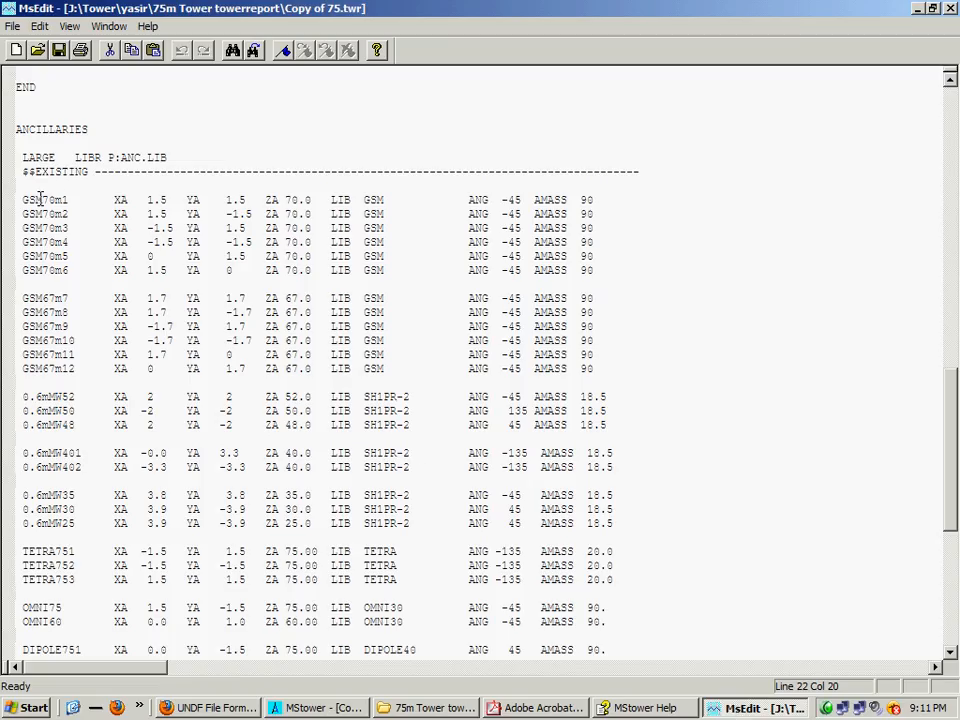
left_click_drag(605, 268, 24, 203)
left_click(313, 229)
In the PDF, undo the pencil underlines and underline only the GSM antenna entry at EL. 67.00m.
left_click(545, 707)
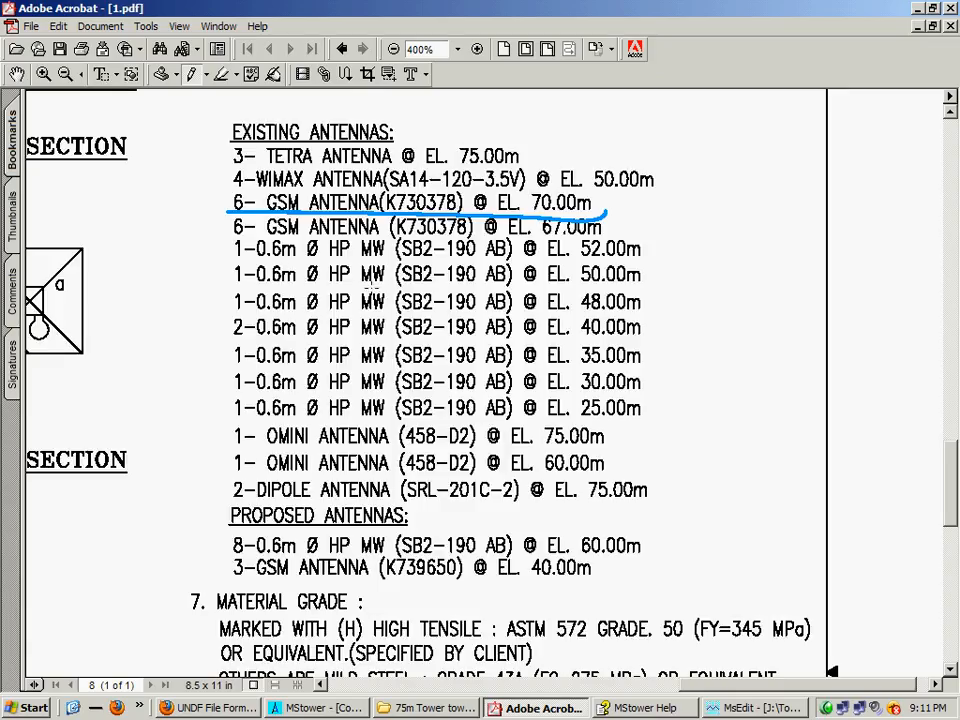
left_click_drag(335, 237, 610, 233)
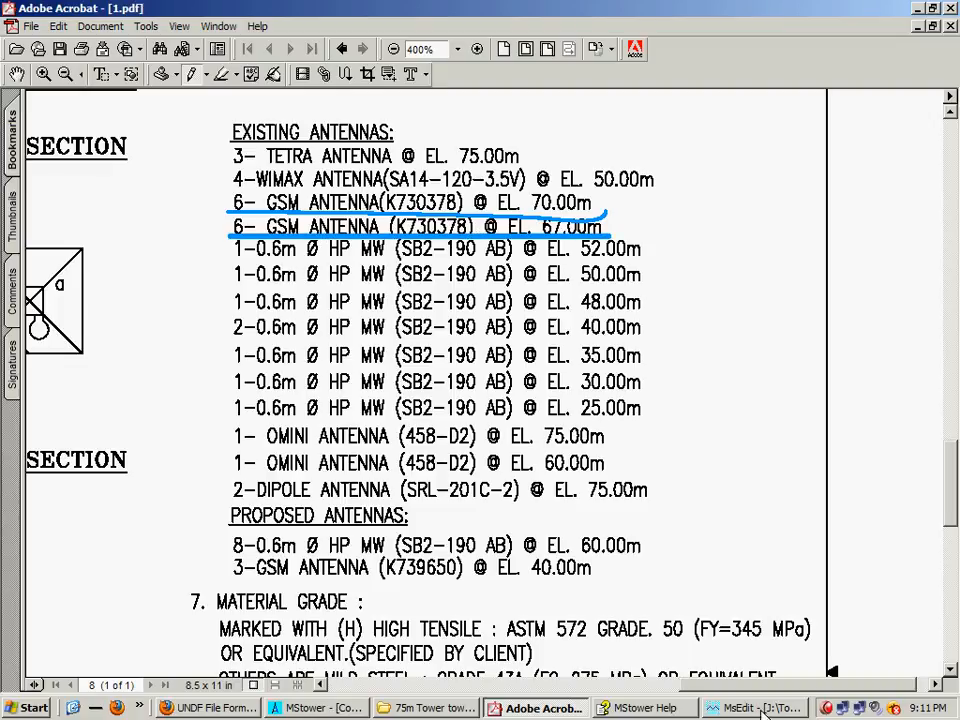
key("ctrl+z")
key("ctrl+z")
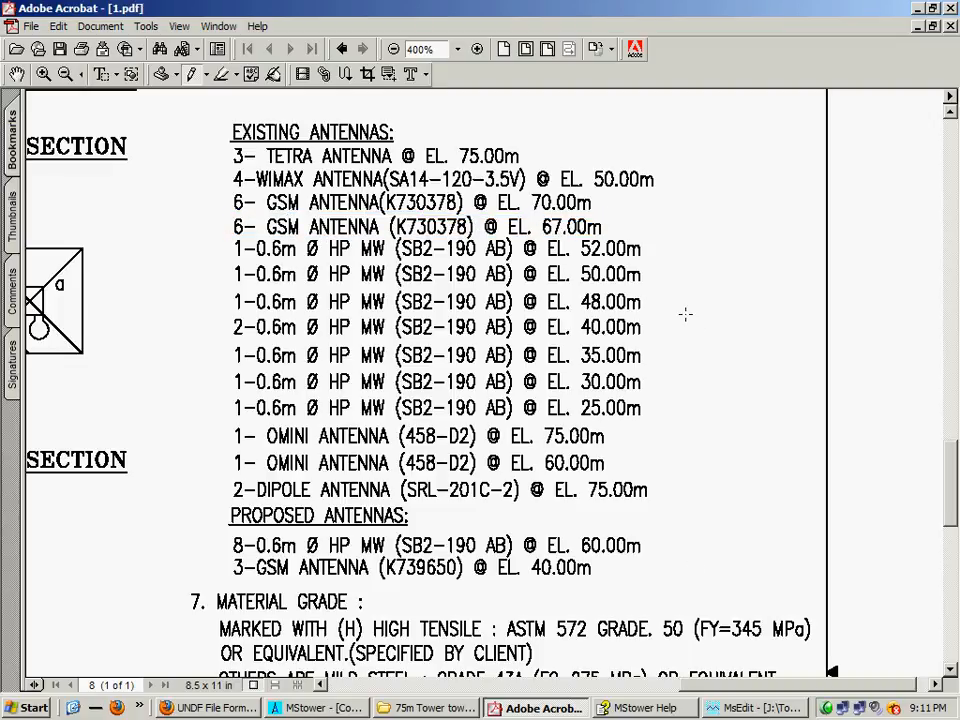
left_click_drag(229, 240, 624, 237)
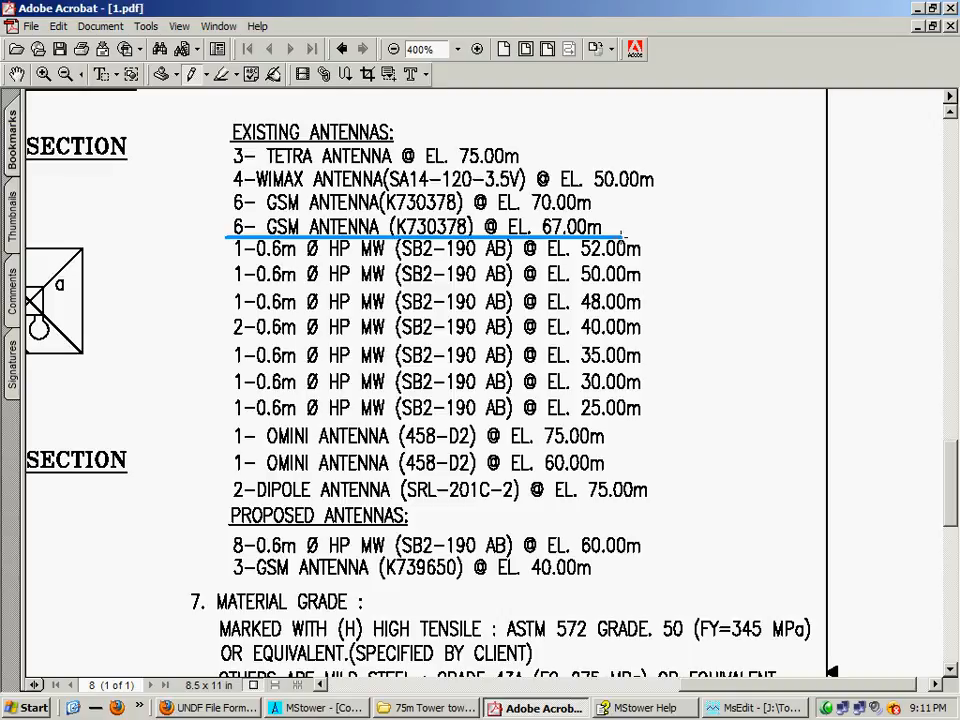
Switch to the loading file and examine the ancillary lines GSM67m7 to GSM67m12.
left_click(750, 708)
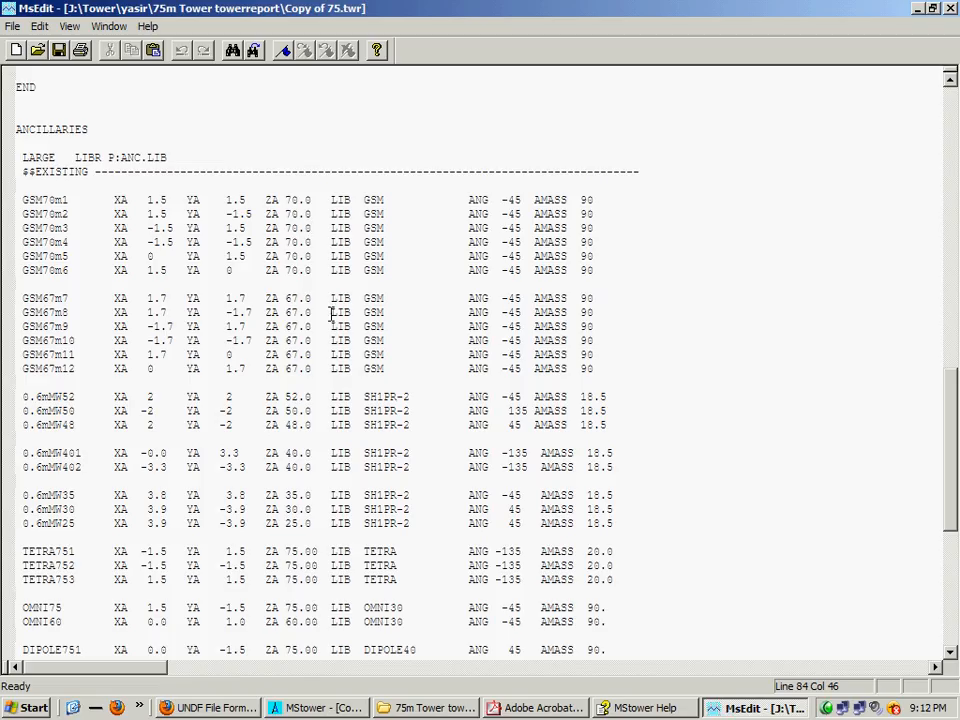
left_click_drag(601, 374, 16, 298)
left_click(187, 326)
In the PDF, outline the existing 0.6m HP MW antenna entries from EL. 52.00m to EL. 25.00m with pencil strokes.
left_click(537, 707)
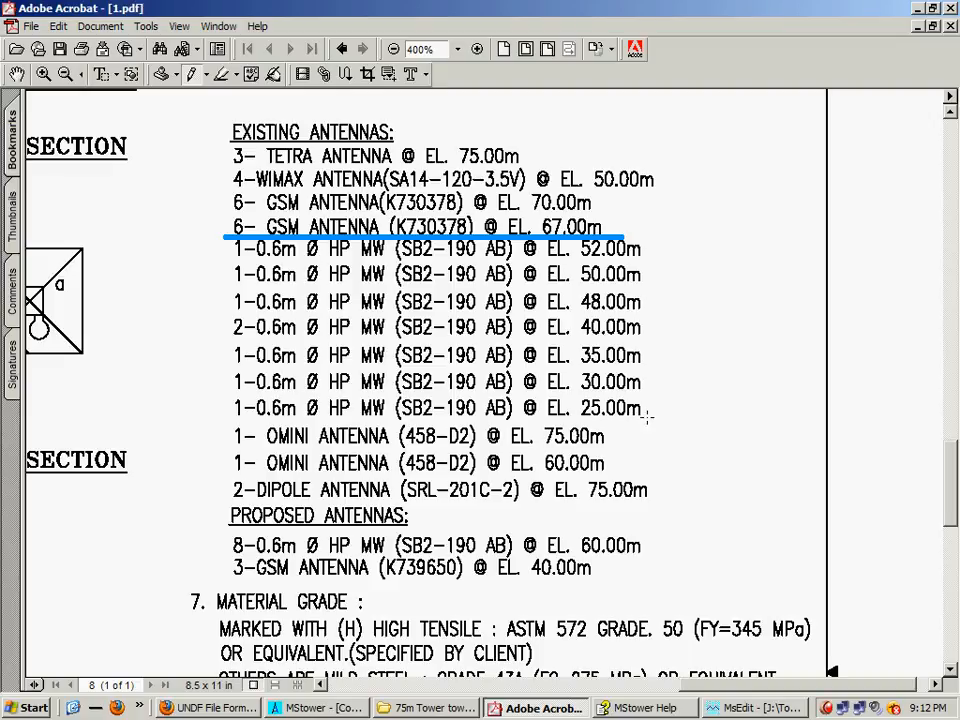
left_click_drag(610, 424, 233, 424)
left_click_drag(229, 238, 226, 392)
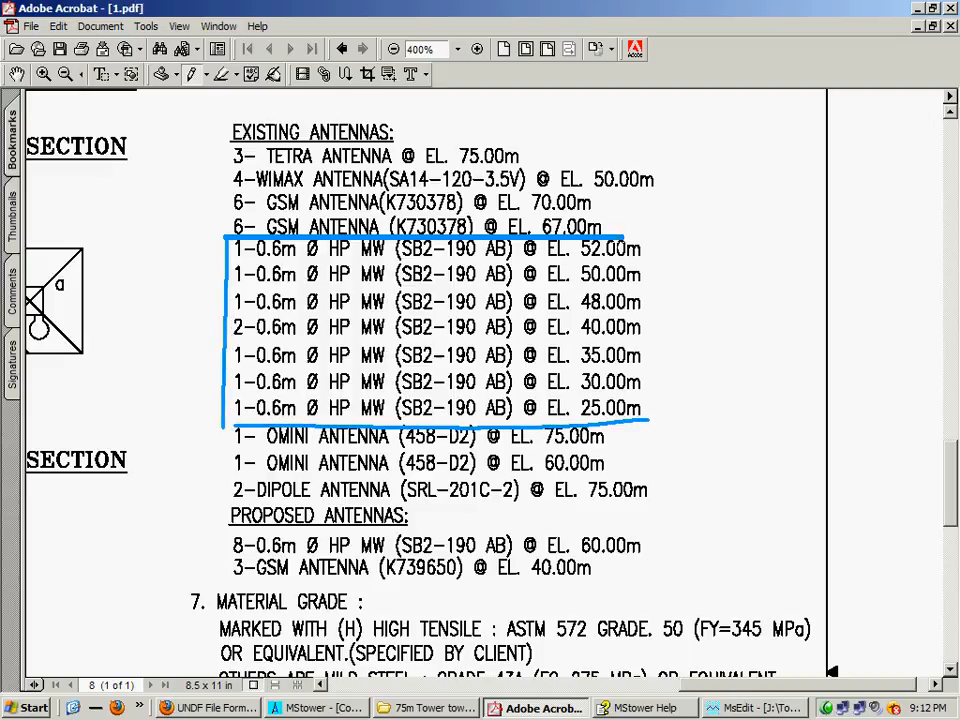
left_click_drag(650, 238, 655, 427)
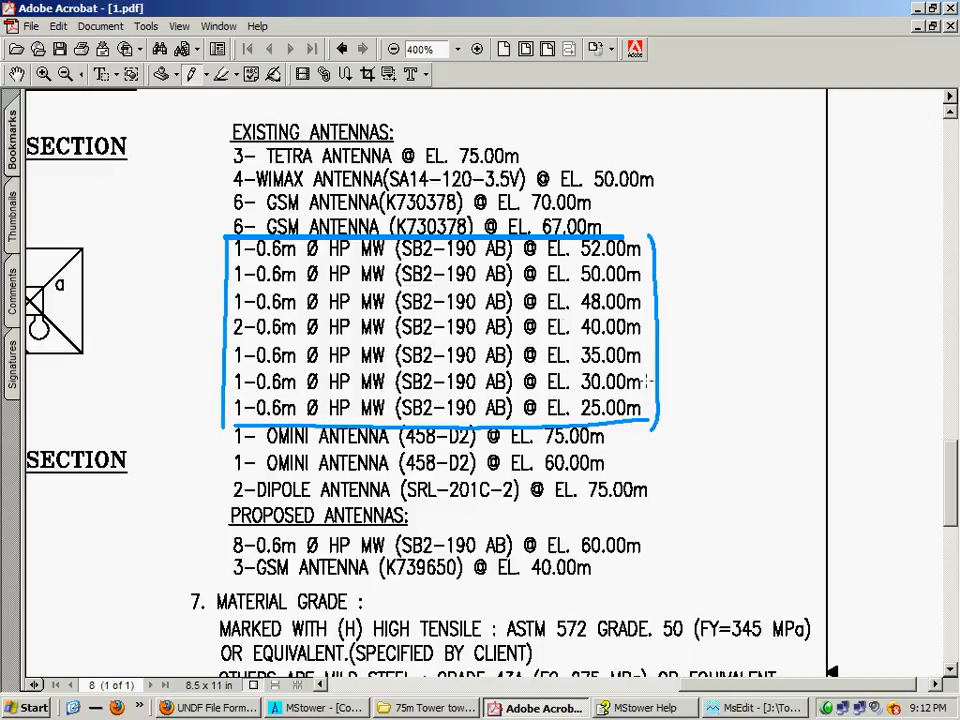
Switch to the loading file and examine the TETRA, OMNI and DIPOLE ancillary lines.
key("alt+Tab")
scroll(182, 410, "down", 3)
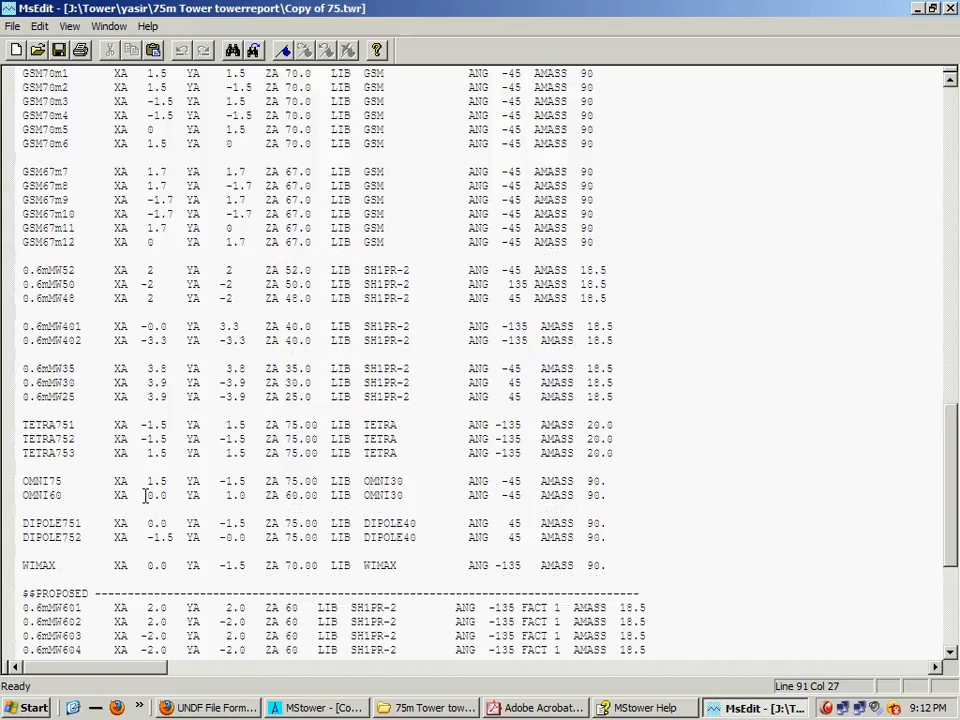
left_click_drag(24, 424, 60, 551)
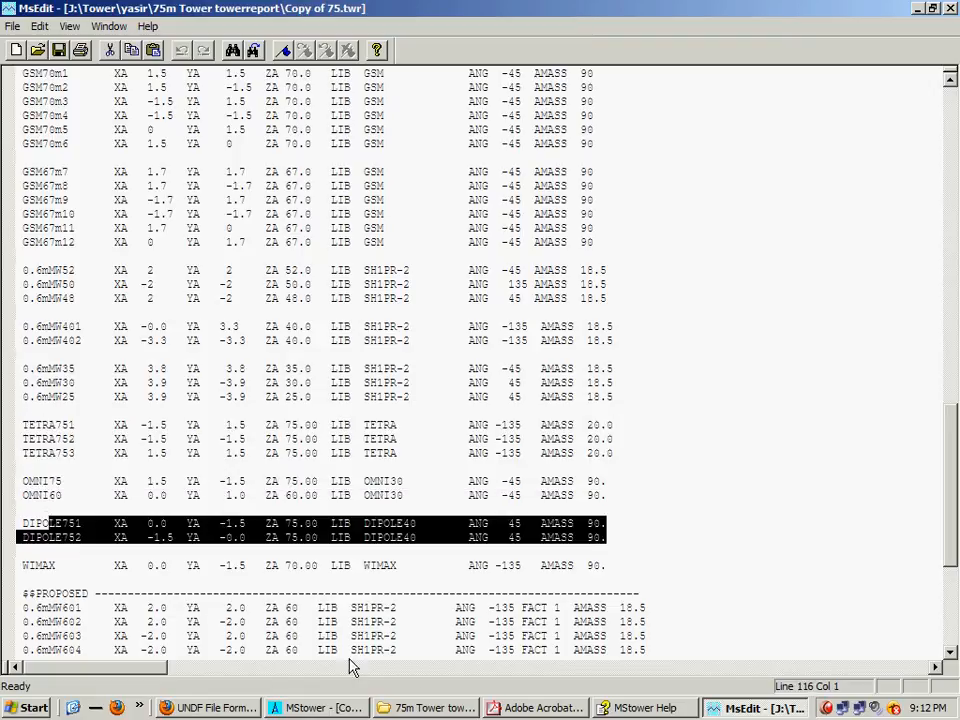
In the PDF antenna list, underline the TETRA and DIPOLE entries and mark the two OMINI entries with a pencil line beside them.
left_click(505, 707)
scroll(580, 434, "up", 3)
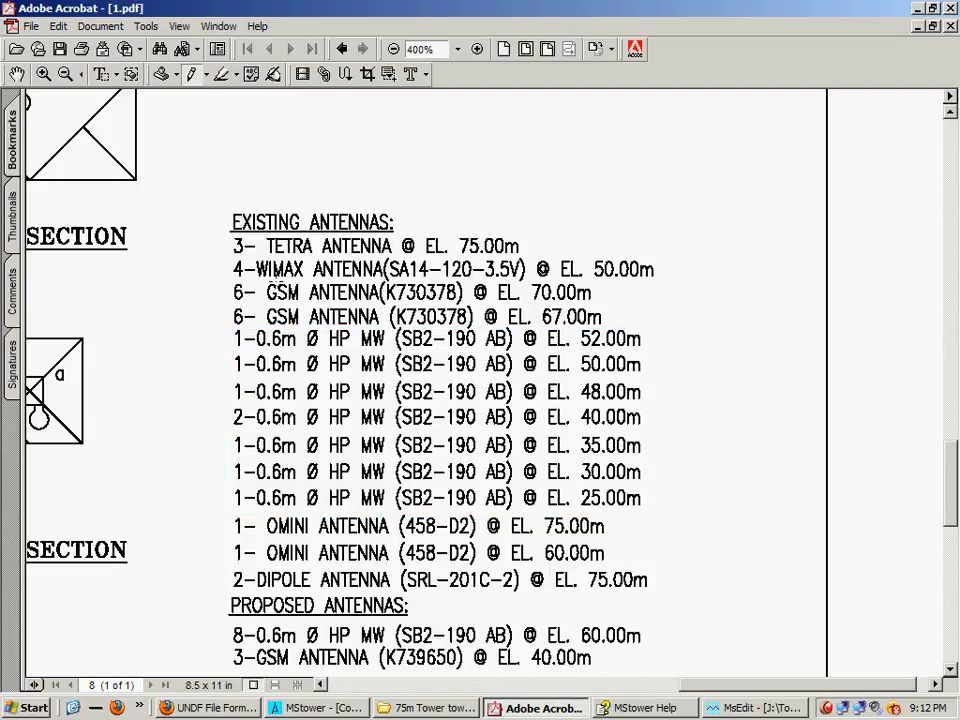
left_click_drag(230, 257, 318, 254)
left_click_drag(235, 591, 310, 589)
left_click_drag(229, 512, 228, 556)
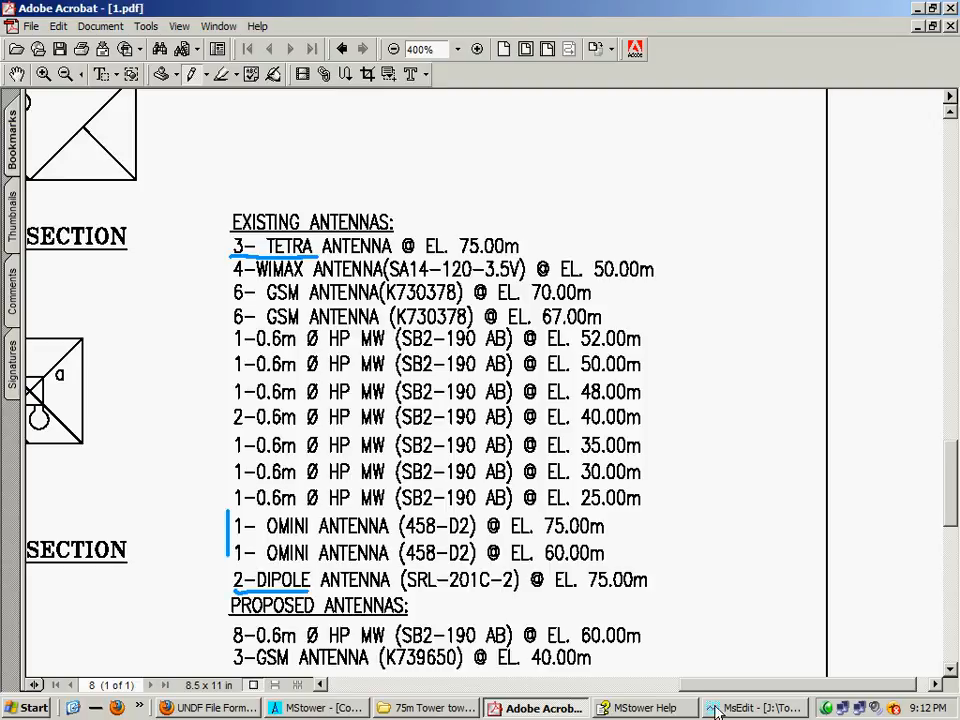
Switch to the loading file and examine the WIMAX ancillary line above the PROPOSED block.
left_click(757, 707)
scroll(281, 510, "down", 3)
scroll(281, 510, "down", 1)
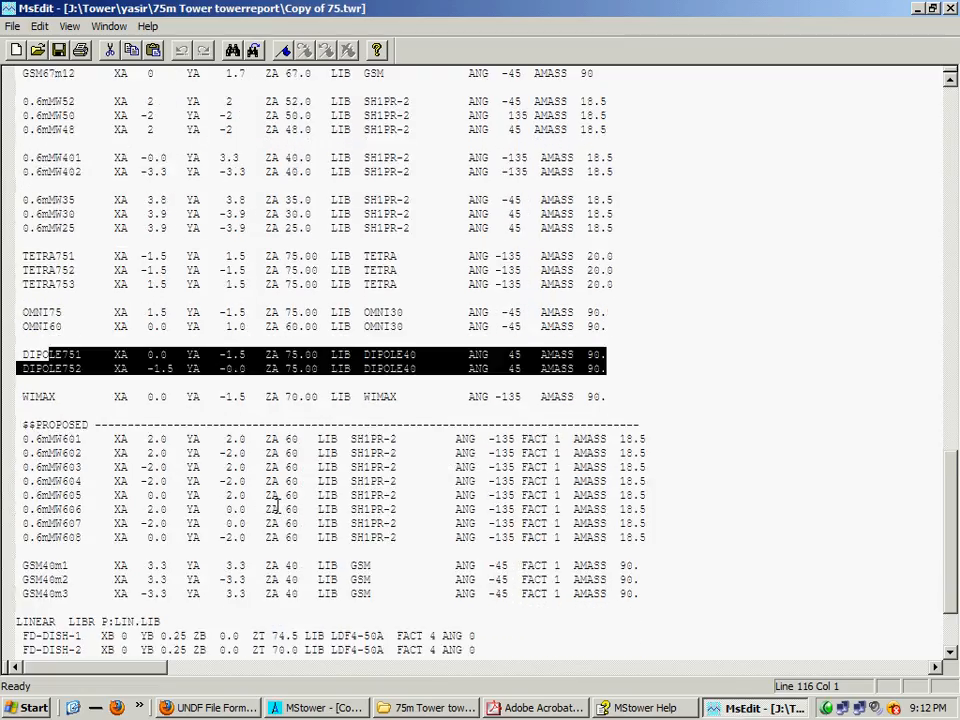
left_click(195, 396)
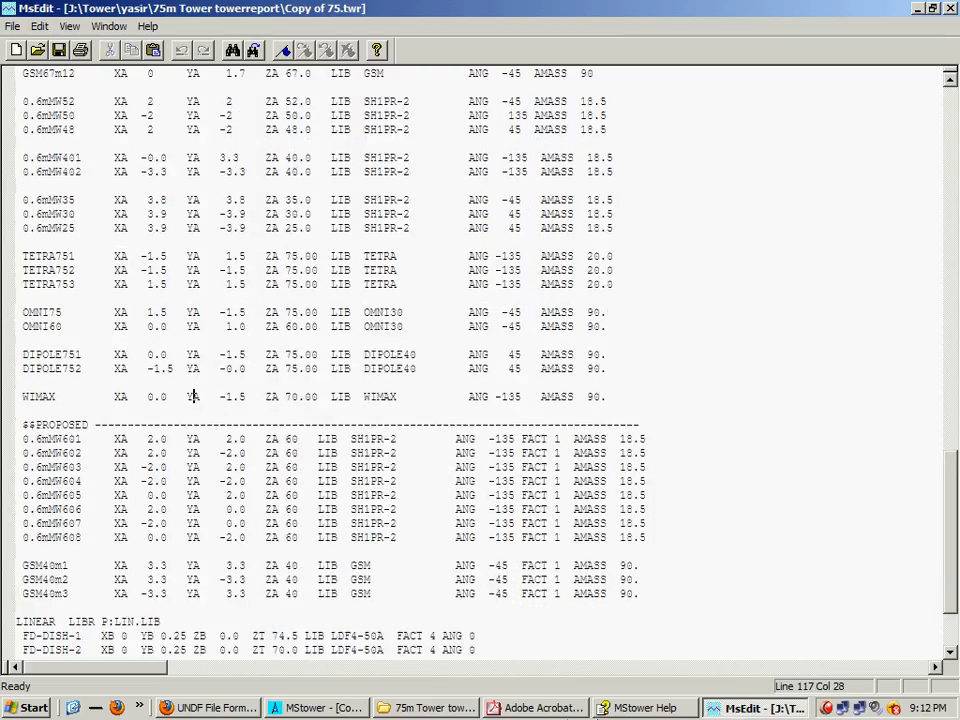
Underline the WIMAX antenna entry in the PDF with the pencil and return to the loading file.
left_click(540, 708)
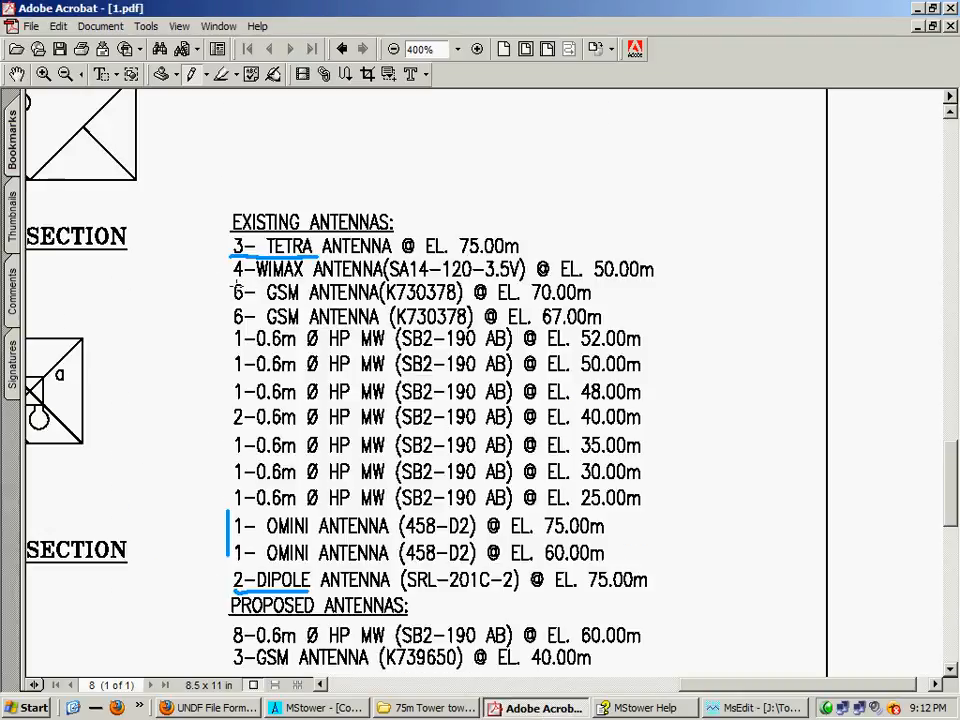
left_click_drag(229, 283, 525, 282)
key("alt+Tab")
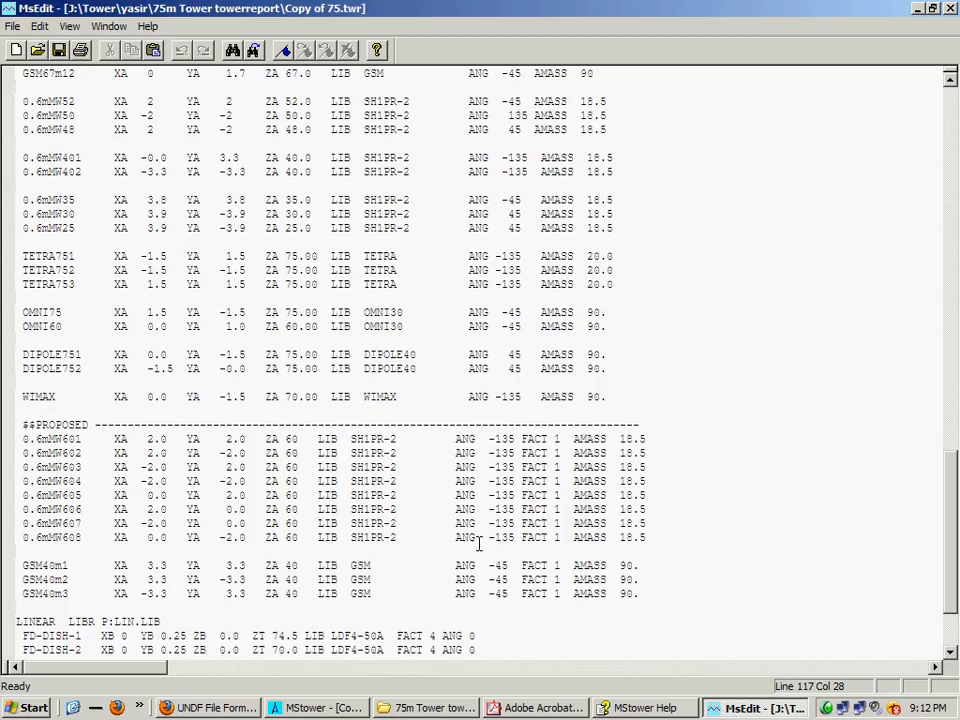
Add FACT 4 before AMASS on the WIMAX ancillary line.
left_click(542, 397)
type("FACT ")
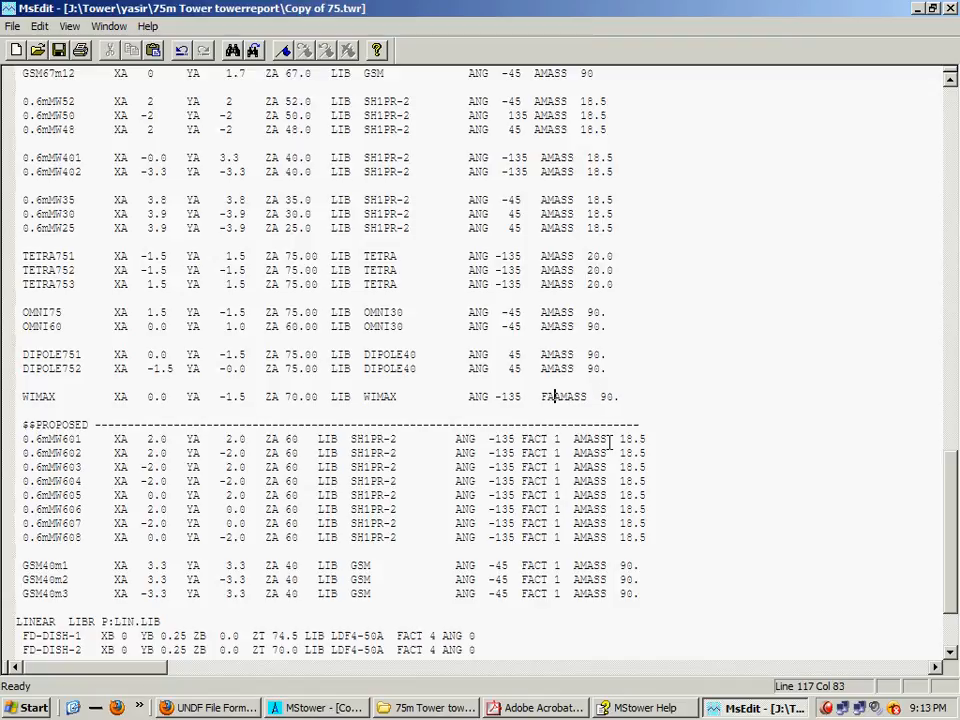
type("4 A")
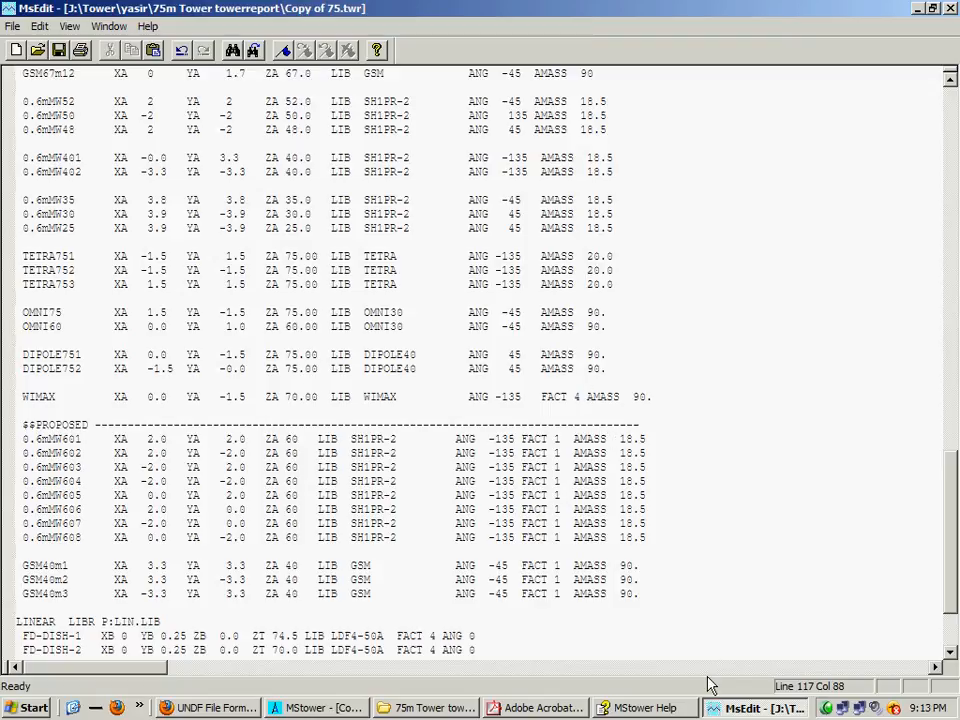
In the PDF drawing's proposed antennas list, underline the 8-0.6m and 3-GSM entries with the pencil.
scroll(492, 528, "down", 2)
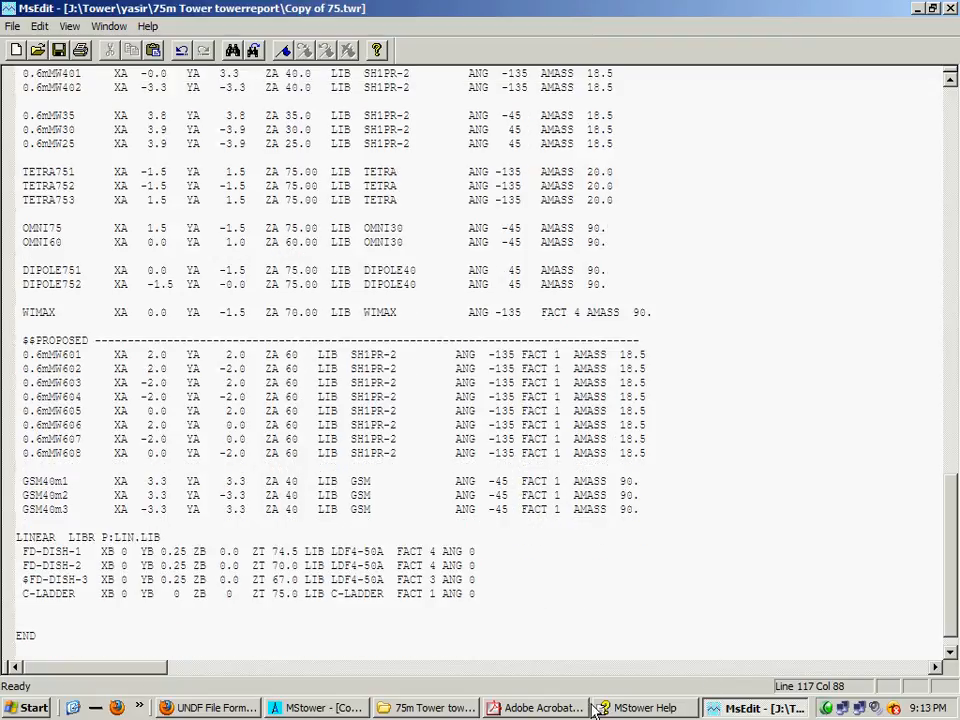
left_click(548, 708)
scroll(548, 482, "down", 3)
left_click_drag(233, 376, 297, 375)
left_click_drag(233, 399, 297, 398)
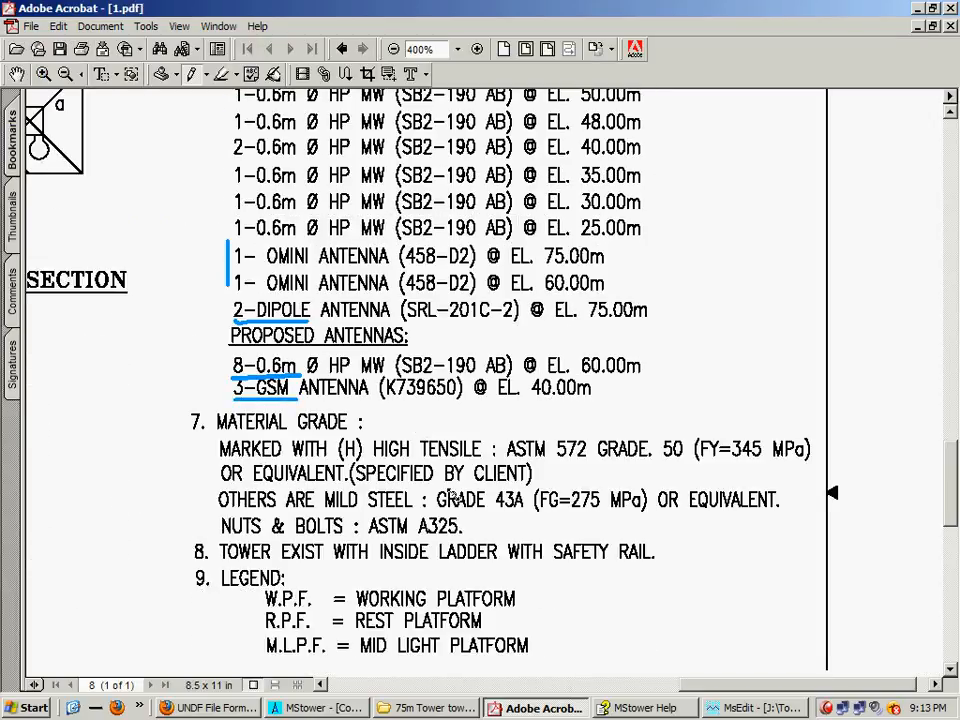
Switch to the loading file and examine the proposed 0.6mMW and GSM40m ancillary lines.
key("alt+Tab")
left_click_drag(648, 455, 16, 354)
left_click_drag(646, 509, 36, 482)
left_click(300, 523)
Check the C-LADDER line in the LINEAR ancillary block and delete the commented-out FD-DISH-3 line.
scroll(292, 564, "down", 1)
scroll(292, 564, "down", 1)
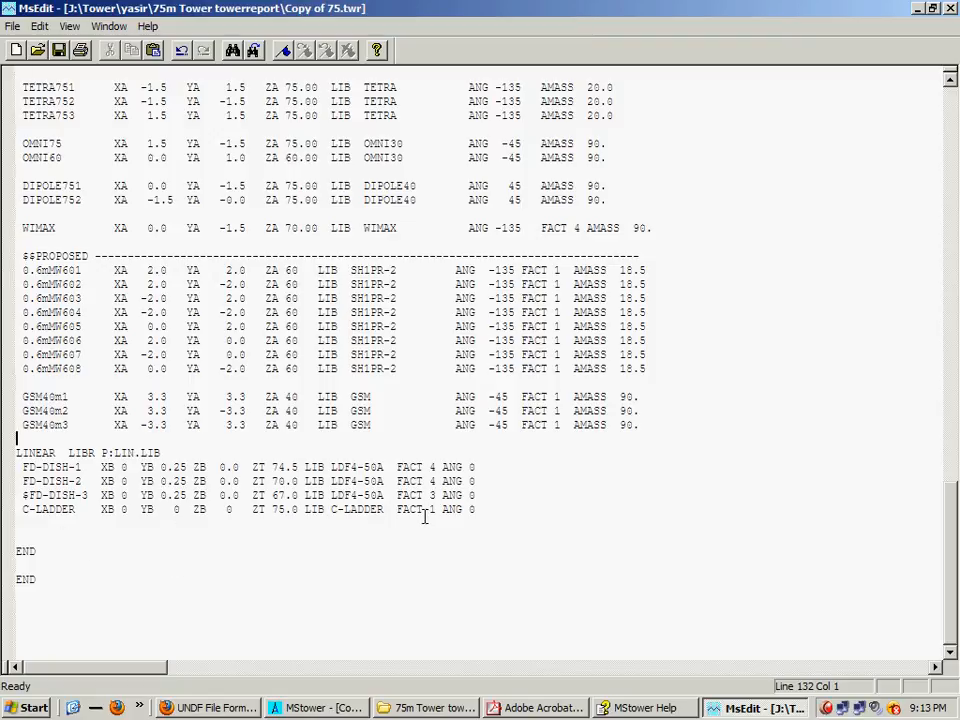
double_click(231, 511)
left_click_drag(272, 510, 291, 510)
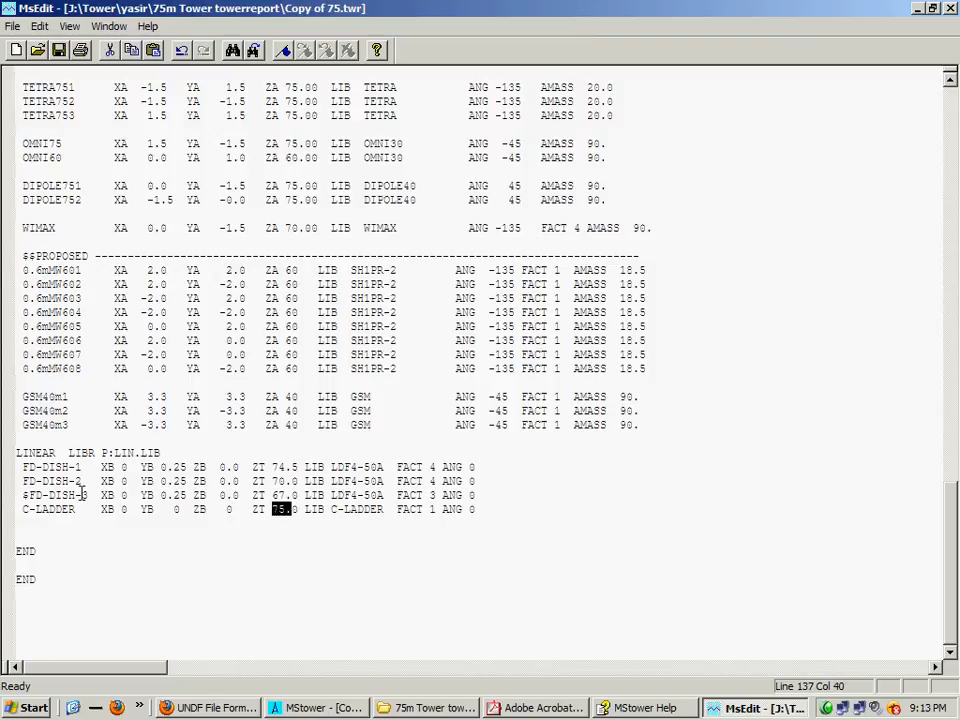
left_click(12, 495)
key("shift+Down")
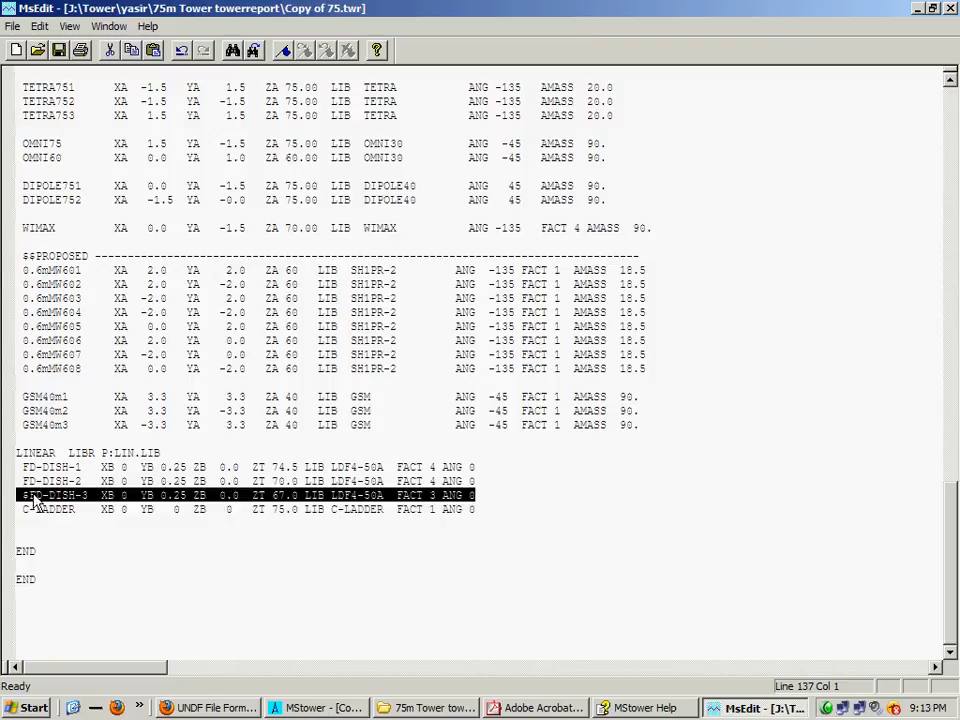
key("Delete")
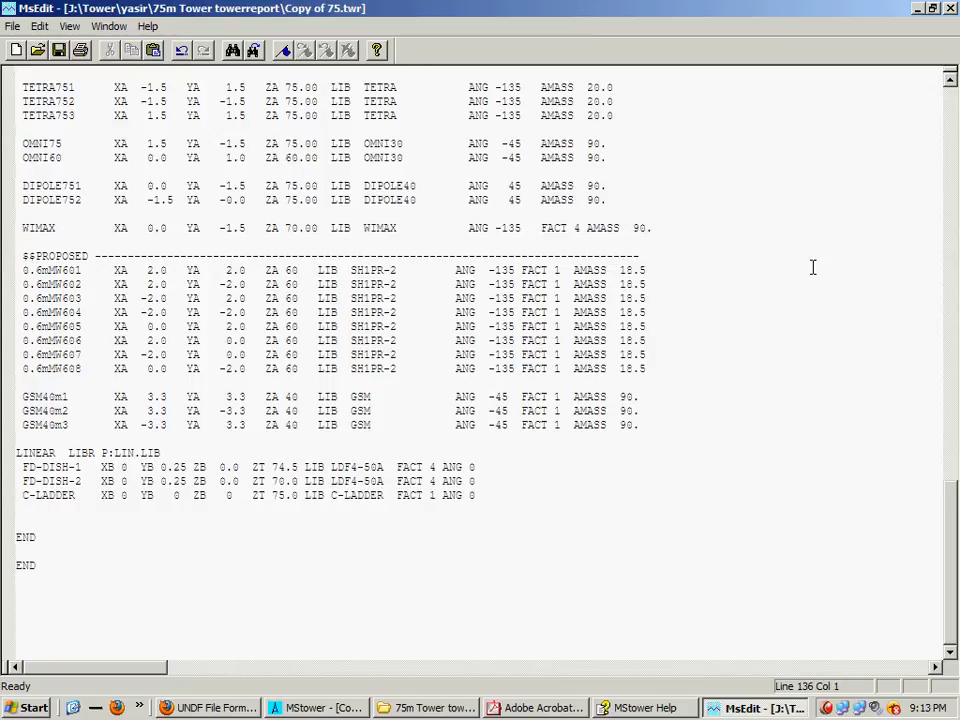
Review the library names assigned to the existing GSM, OMNI and DIPOLE ancillaries in the LARGE block.
scroll(812, 265, "up", 15)
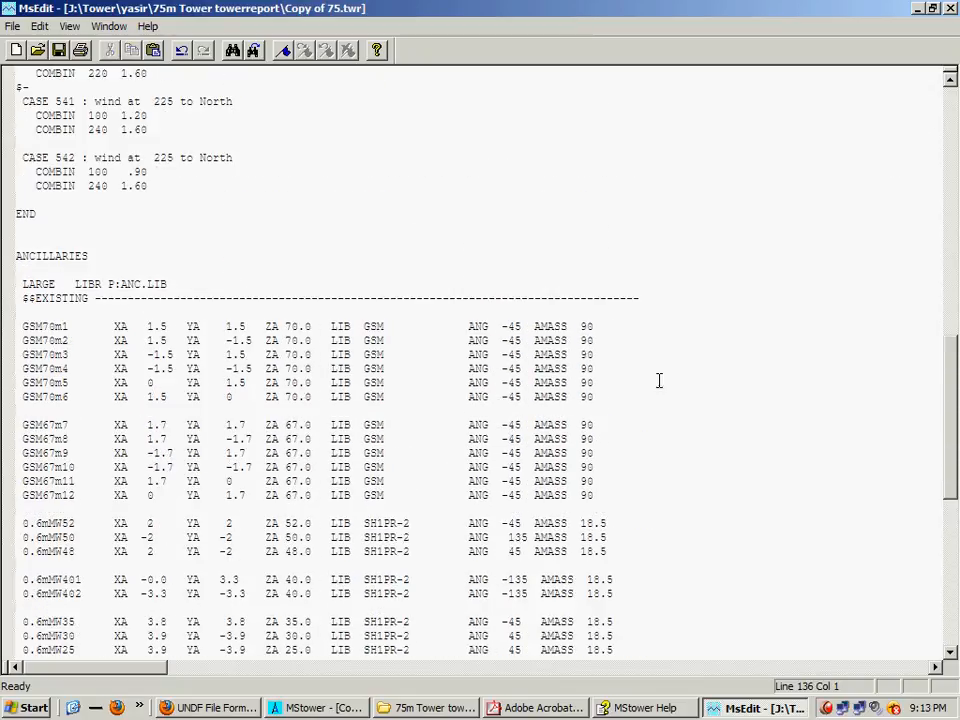
scroll(450, 424, "down", 3)
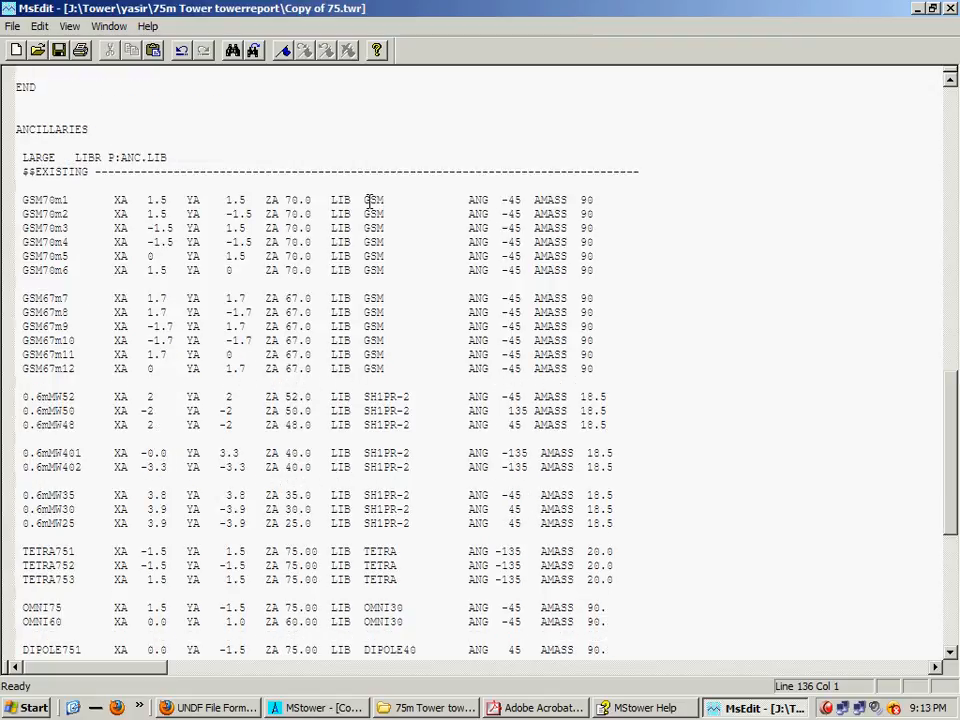
left_click_drag(365, 203, 385, 201)
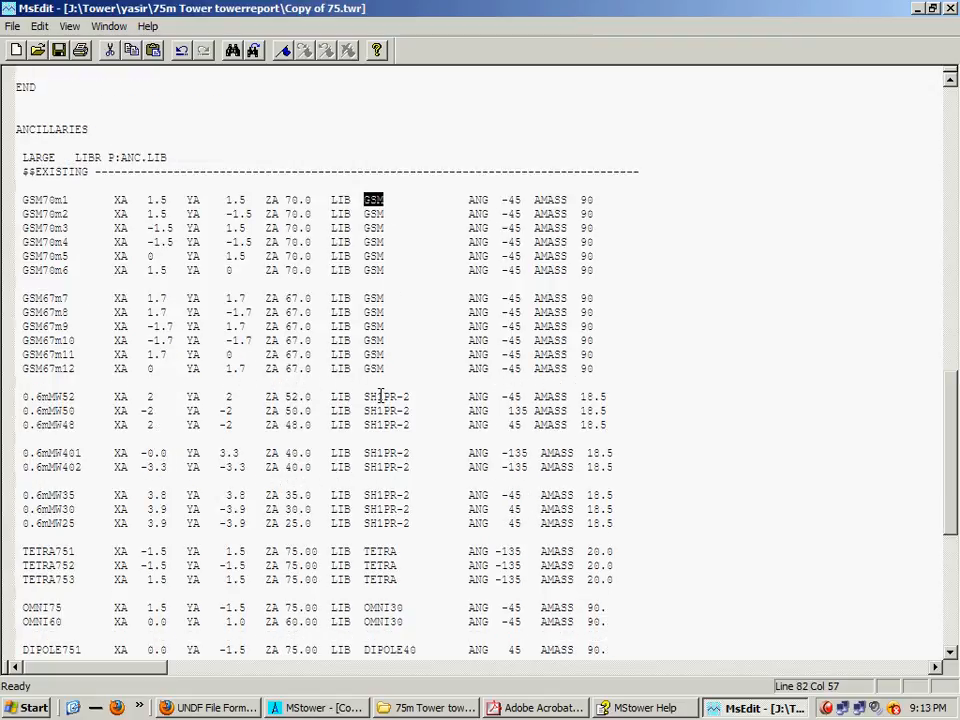
scroll(380, 397, "down", 2)
scroll(395, 522, "down", 3)
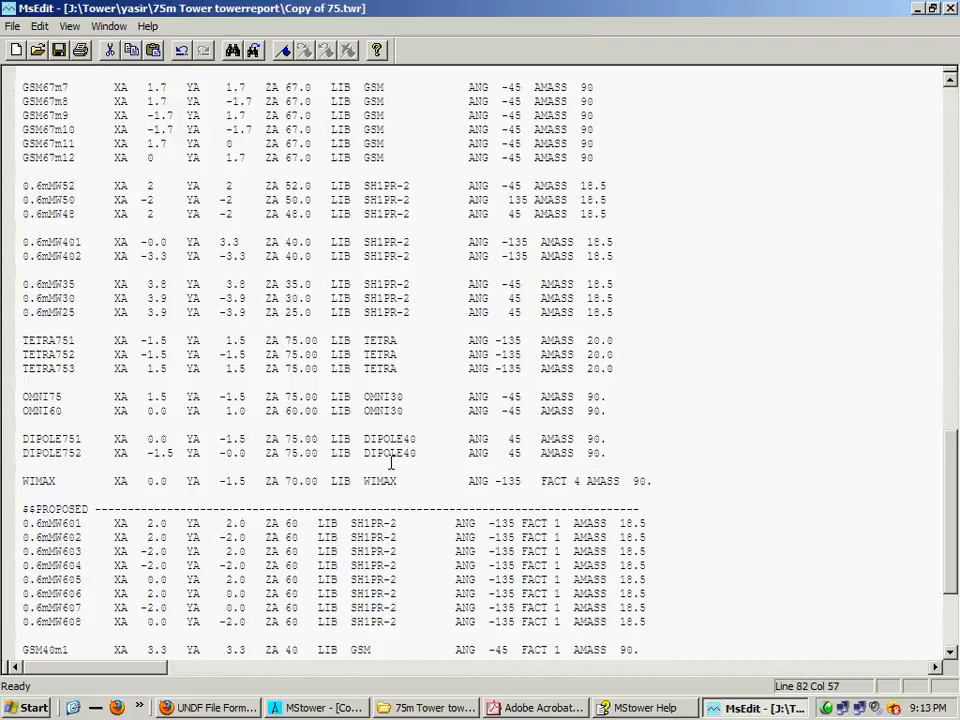
left_click(379, 397)
left_click(379, 439)
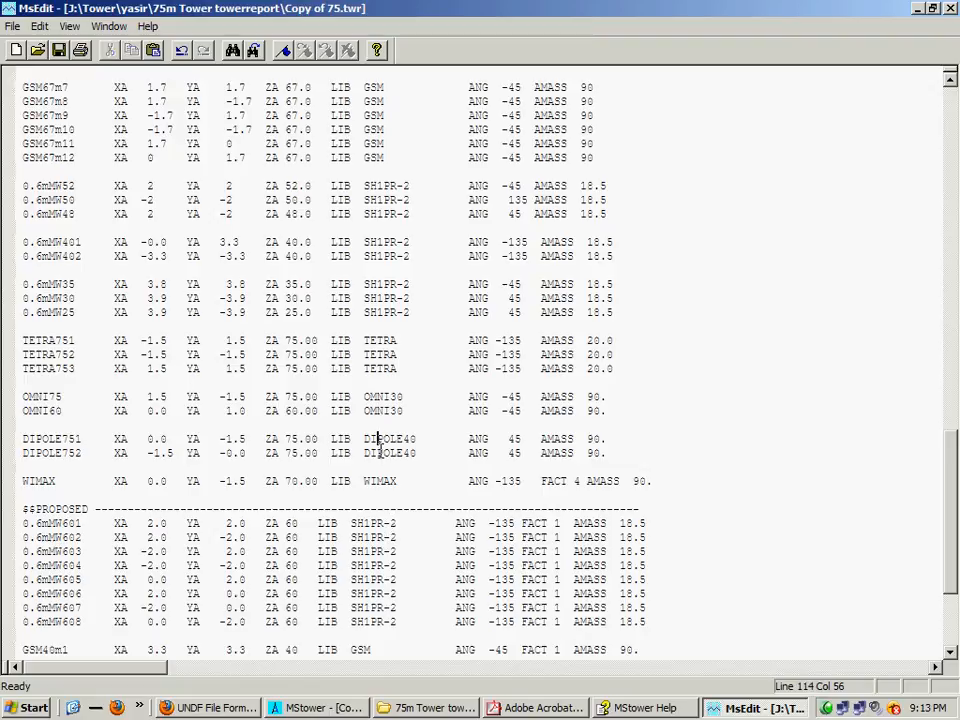
scroll(432, 453, "up", 3)
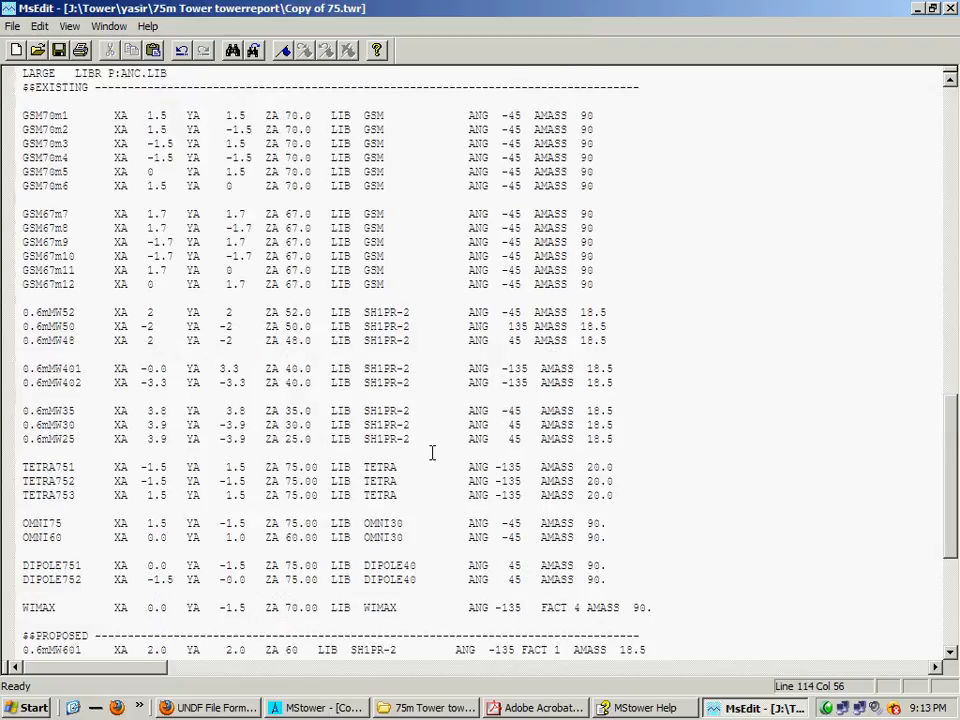
Close the loading file, switch to MStower and open the ancillary library Anc.lib for editing.
left_click(948, 8)
left_click(350, 707)
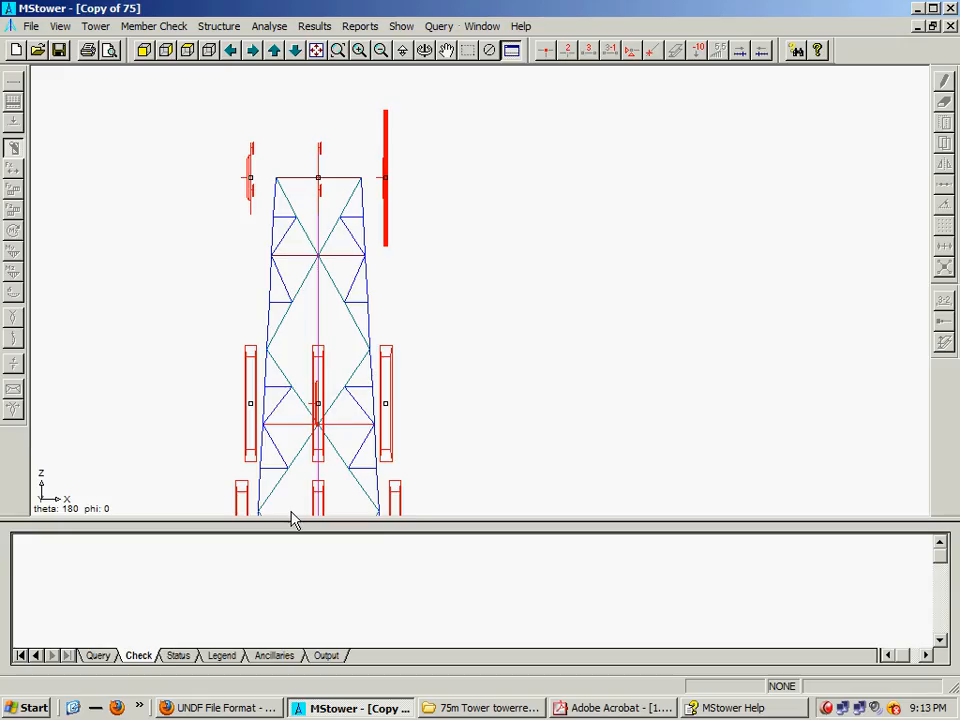
left_click(31, 26)
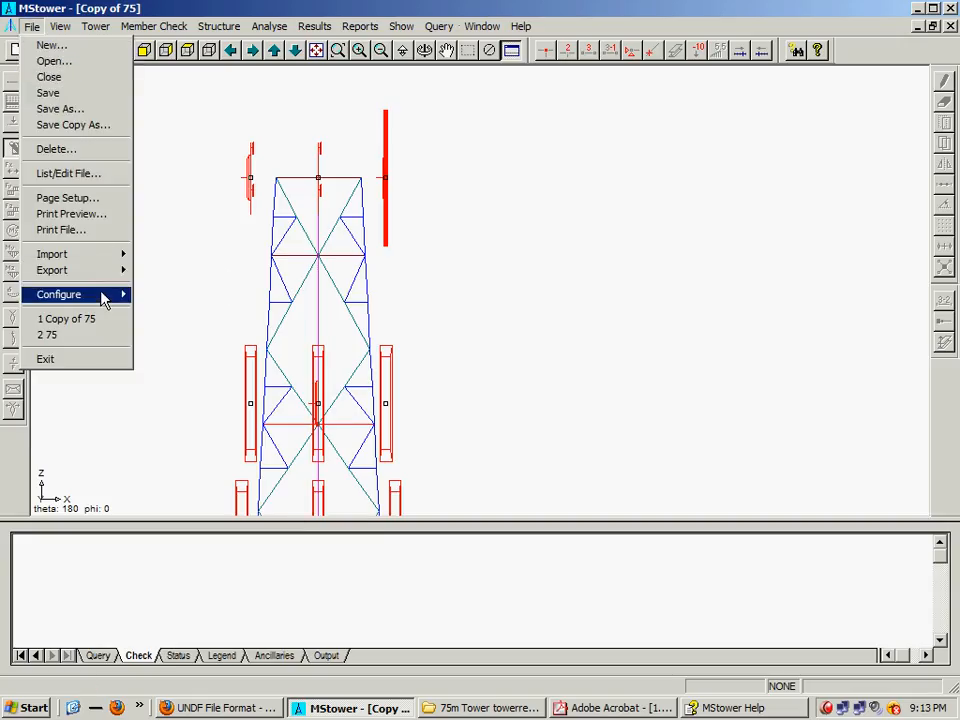
mouse_move(115, 294)
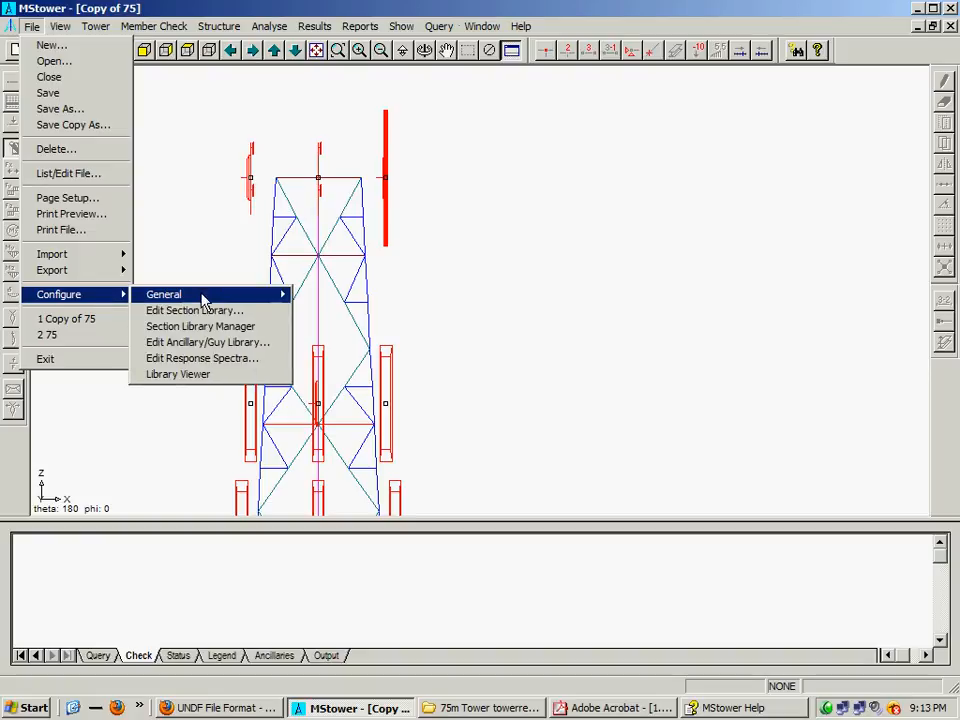
left_click(240, 343)
double_click(442, 327)
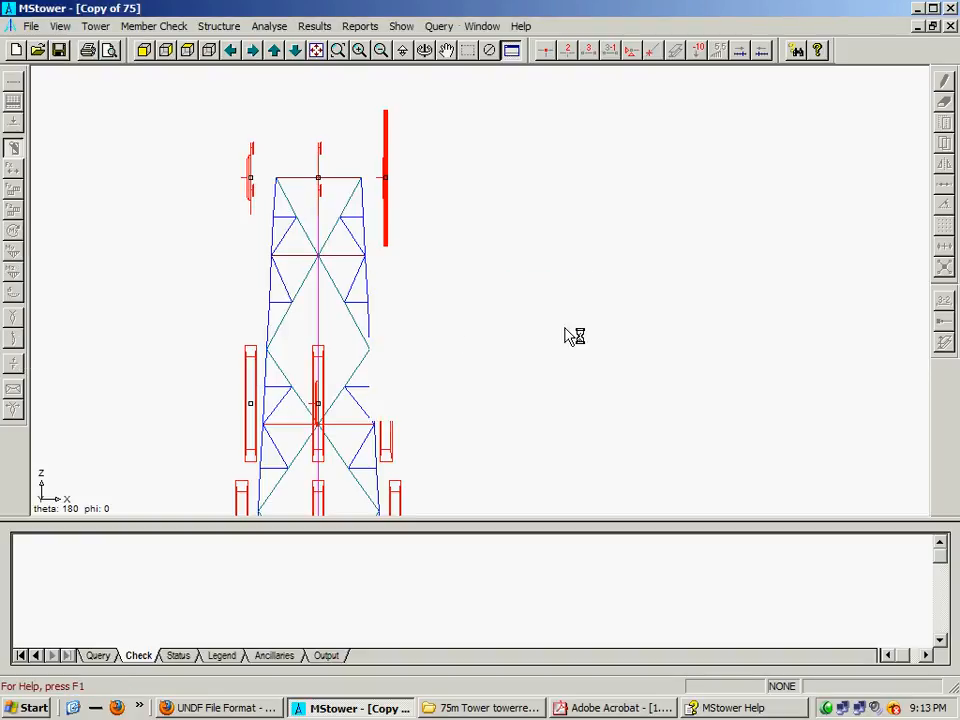
Look through the Andrew antenna tables in the ancillary library and search for TETRA.
scroll(262, 401, "down", 3)
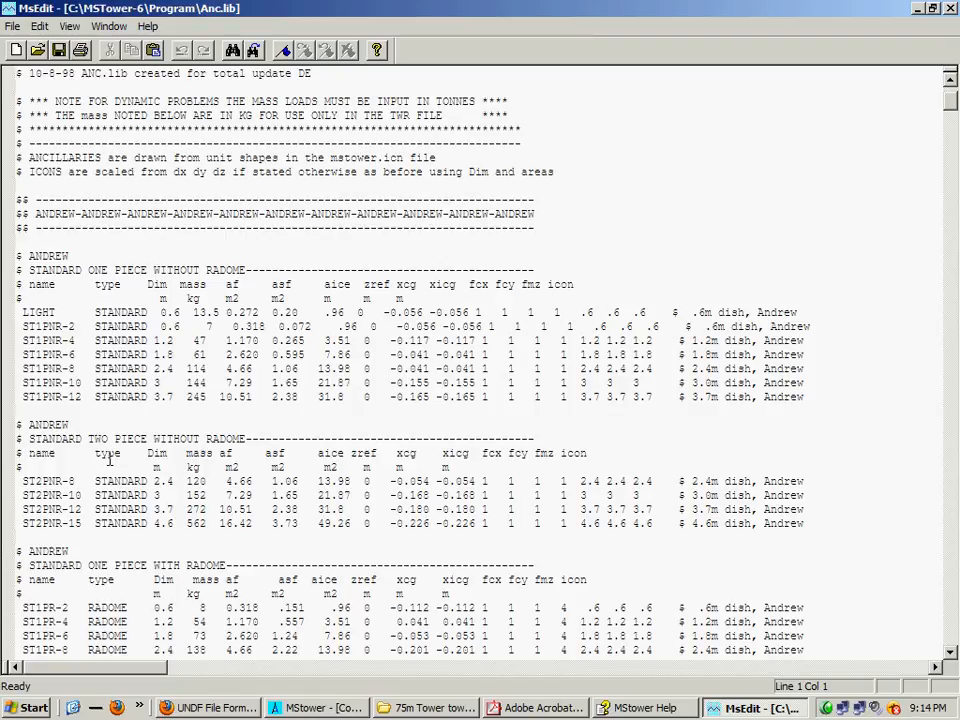
scroll(197, 302, "down", 5)
scroll(108, 452, "down", 2)
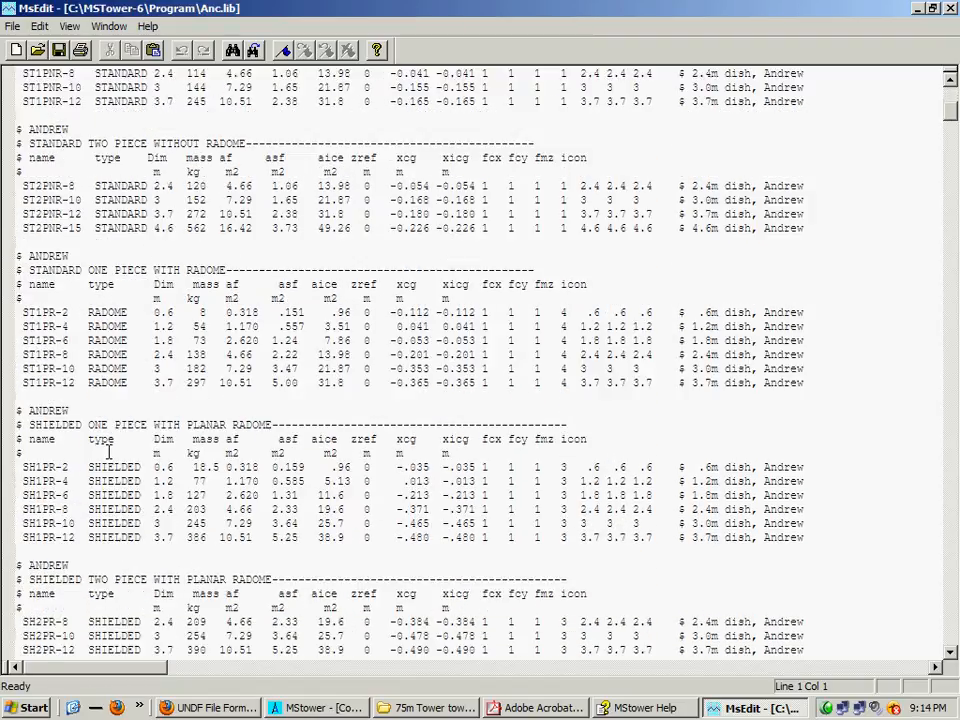
scroll(108, 452, "down", 5)
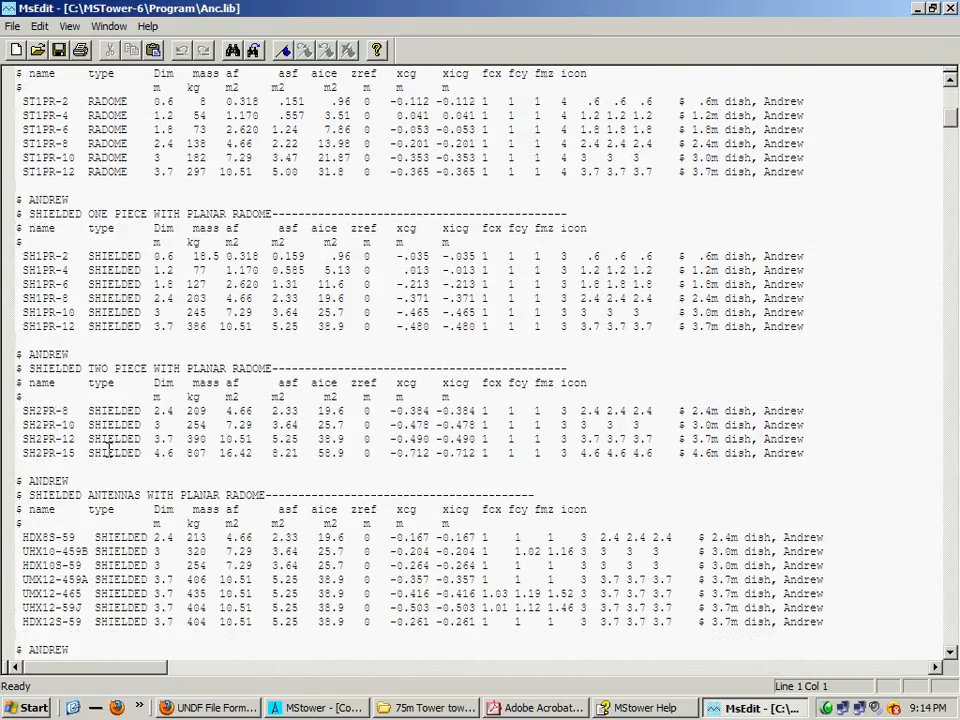
scroll(108, 452, "down", 6)
scroll(108, 452, "down", 3)
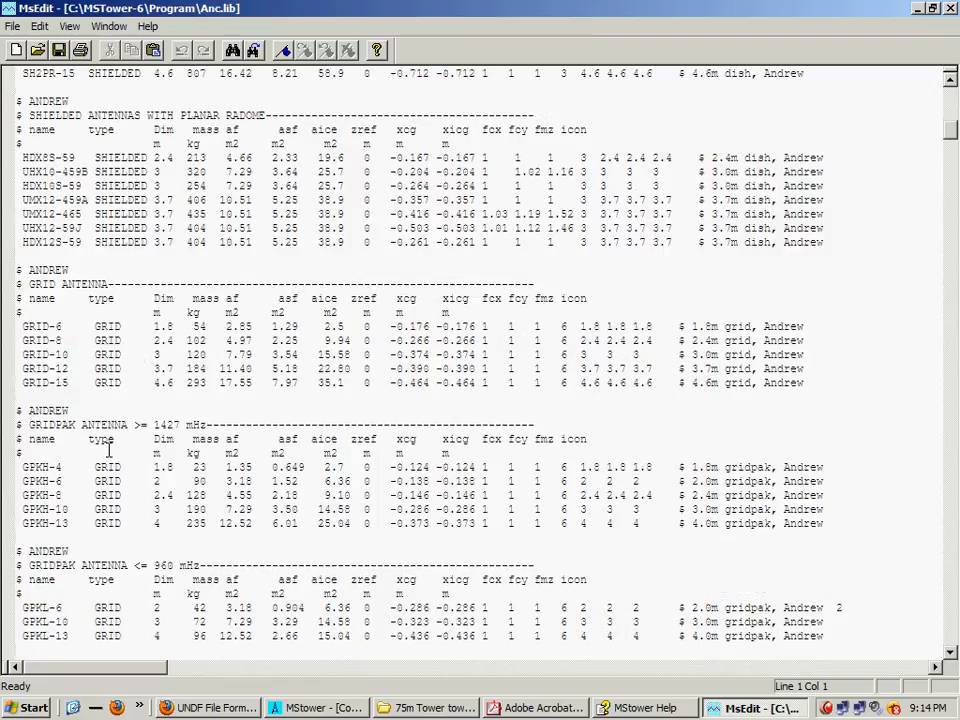
key("ctrl+f")
type("TETRA")
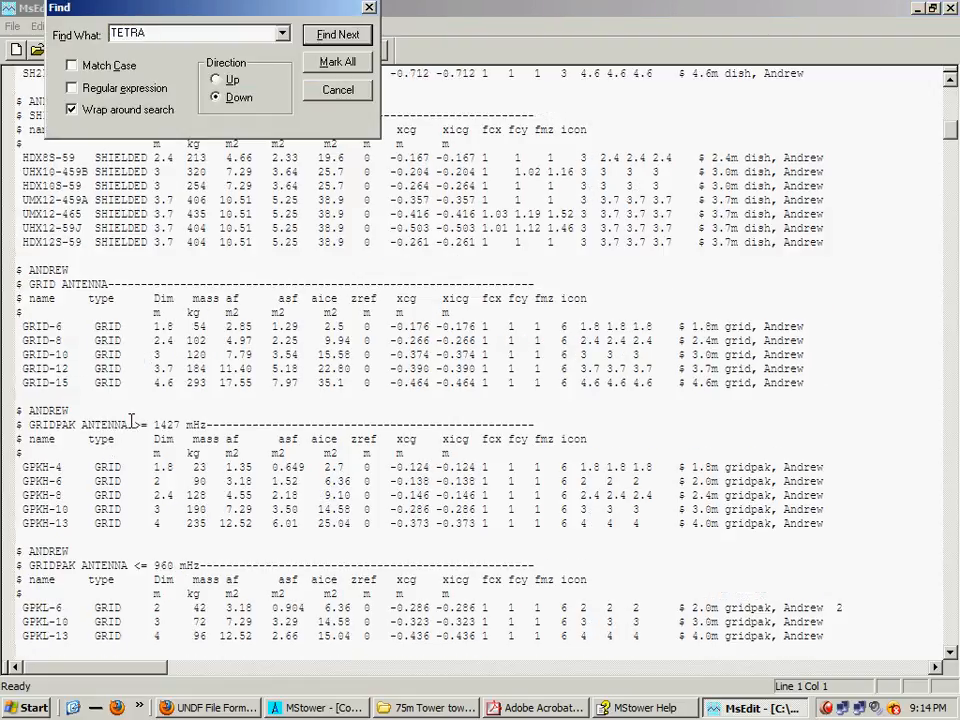
left_click(338, 34)
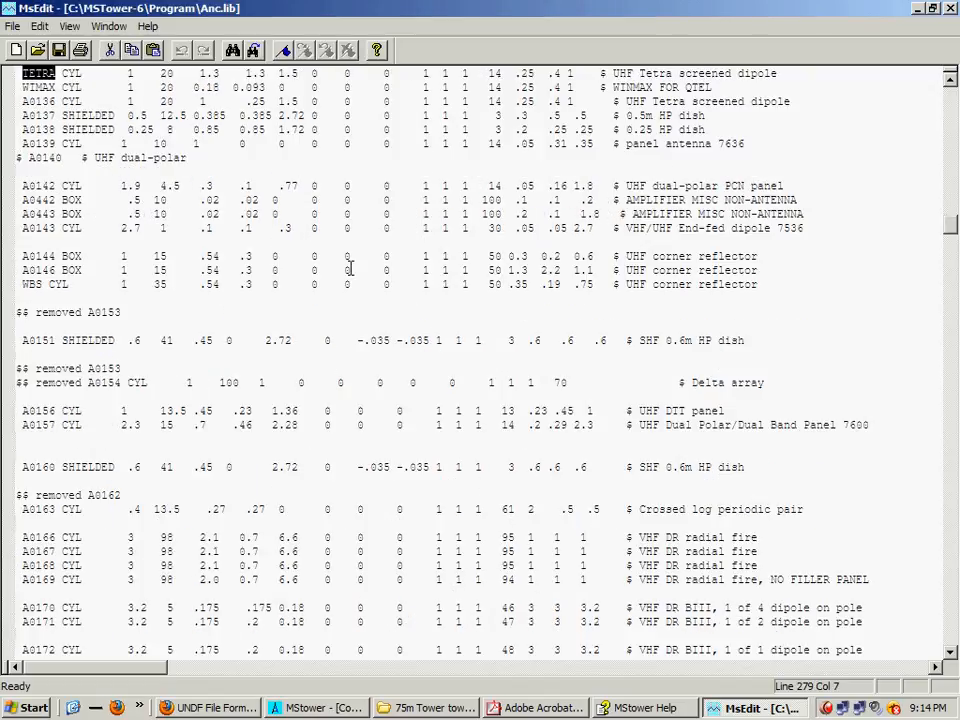
Examine the af and asf area values on the TETRA library line.
scroll(351, 269, "up", 3)
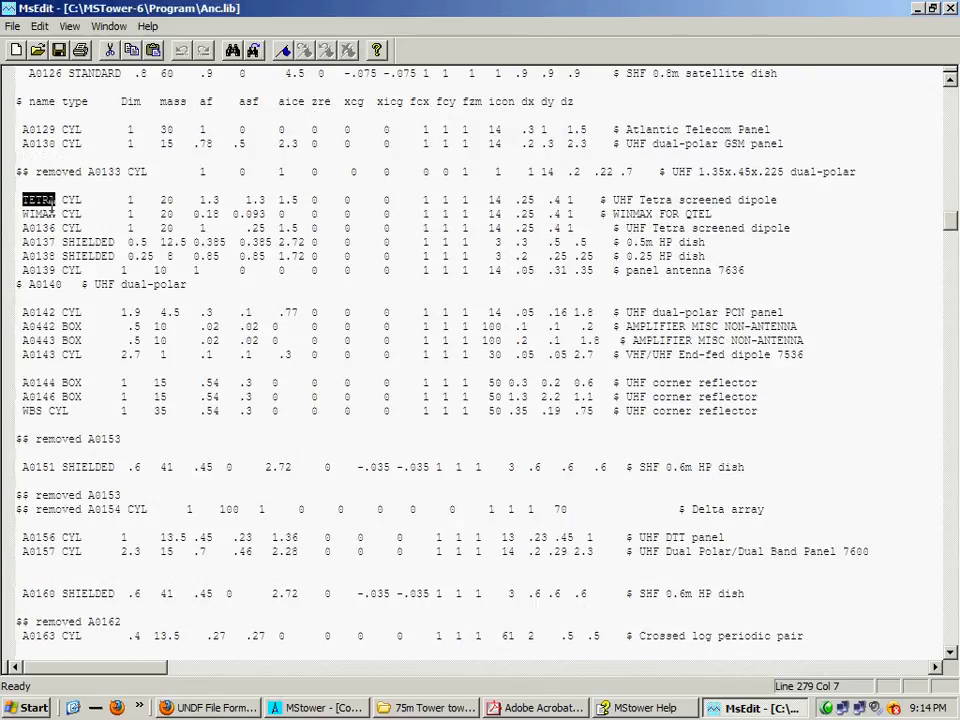
key("Left")
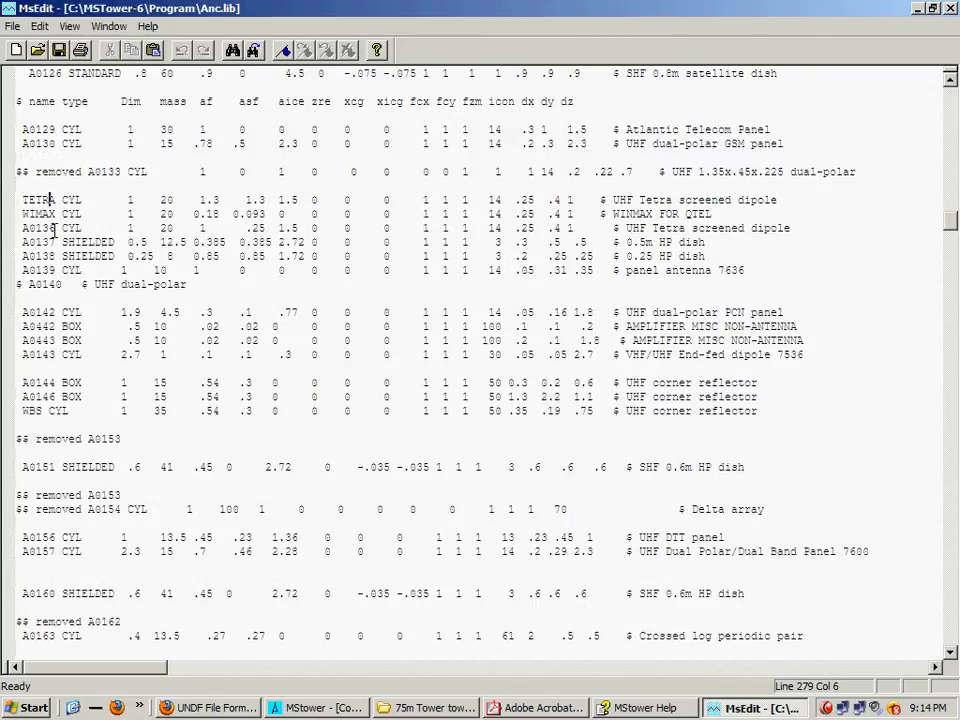
double_click(202, 200)
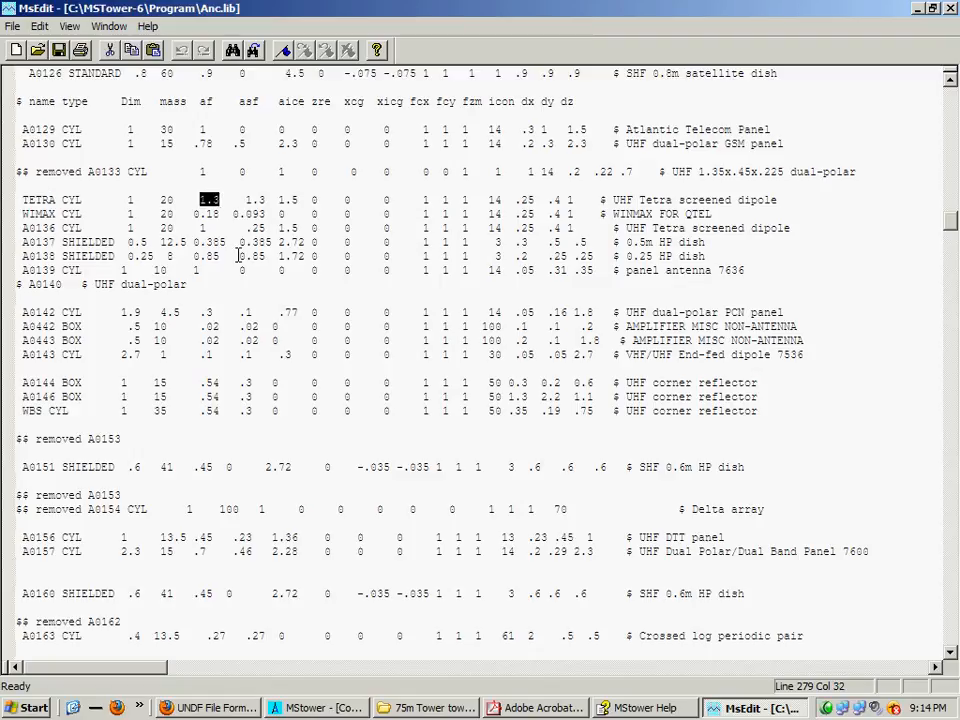
left_click_drag(245, 200, 268, 208)
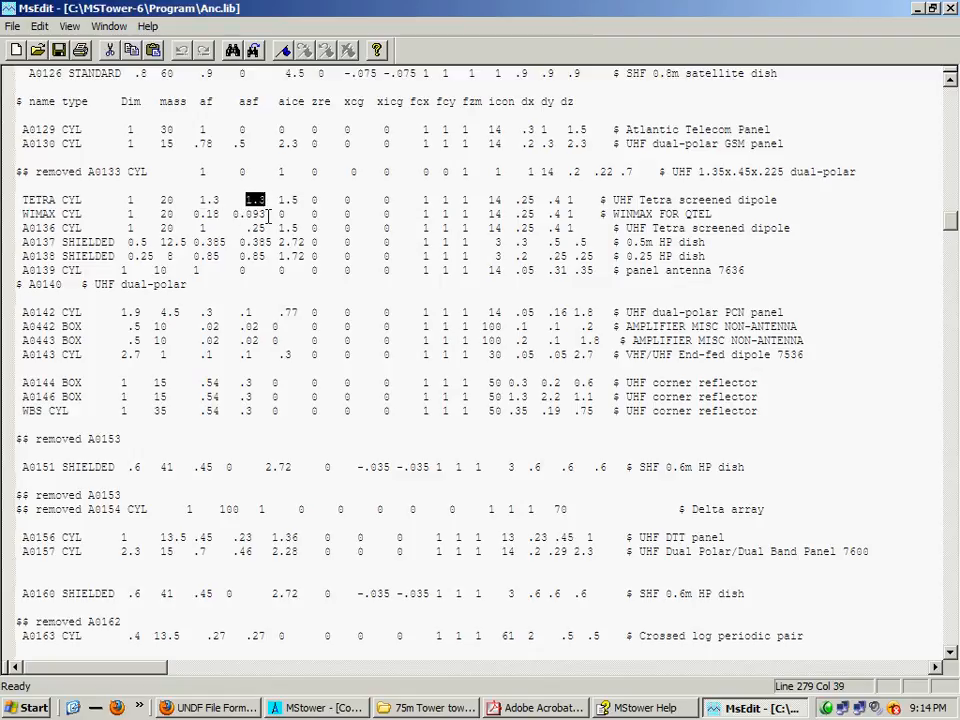
Switch to the PDF drawing in Acrobat and review its material grade, ladder and legend notes.
left_click(621, 712)
left_click(530, 709)
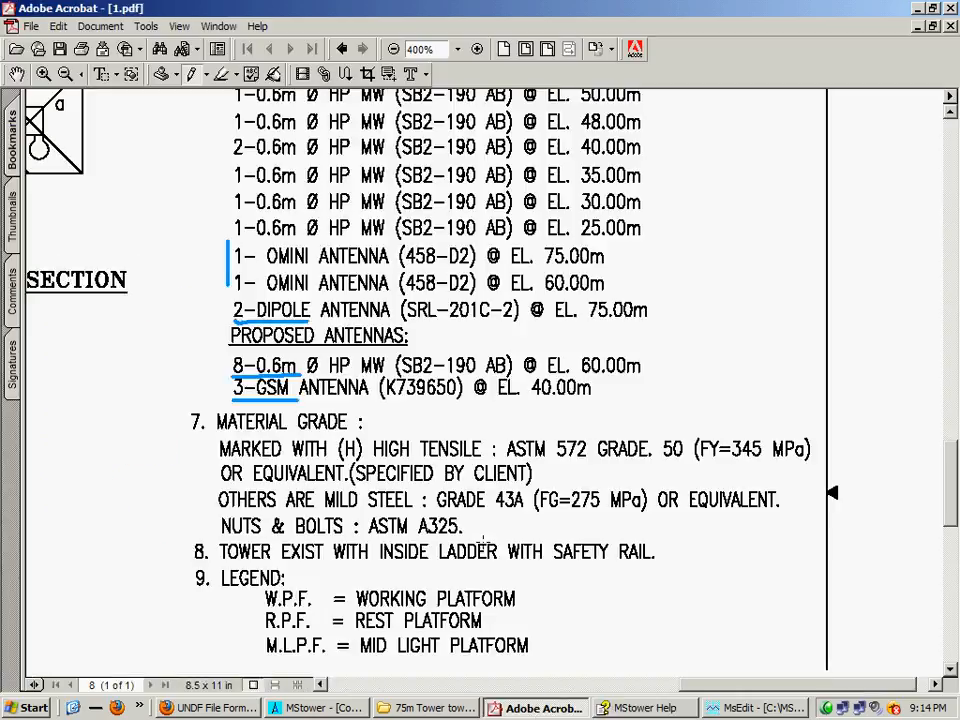
scroll(481, 541, "down", 4)
scroll(481, 541, "up", 3)
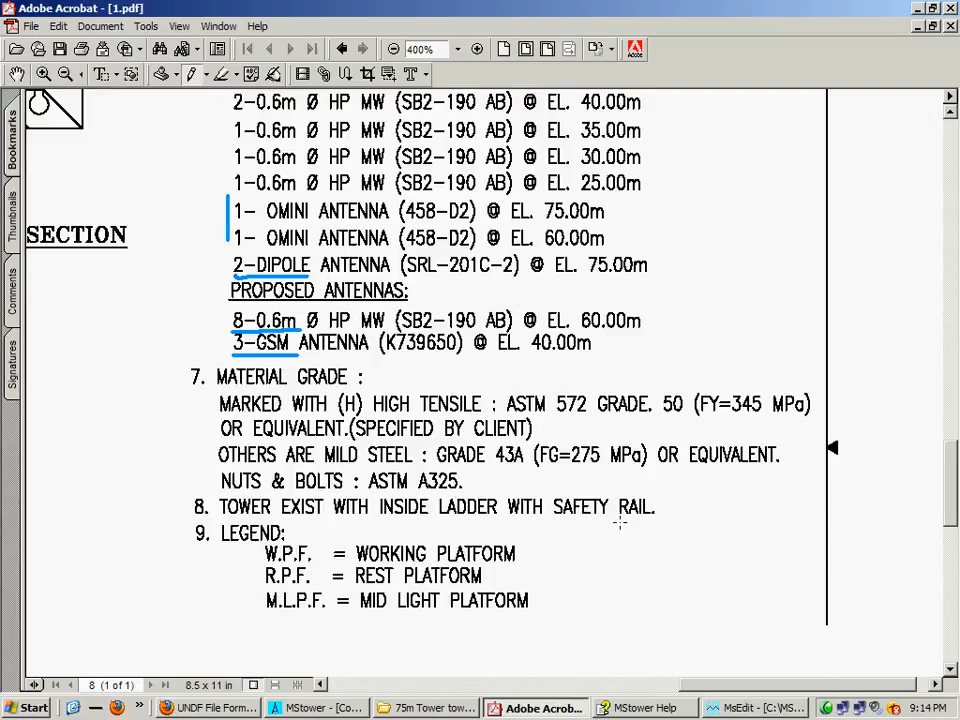
scroll(755, 222, "down", 6)
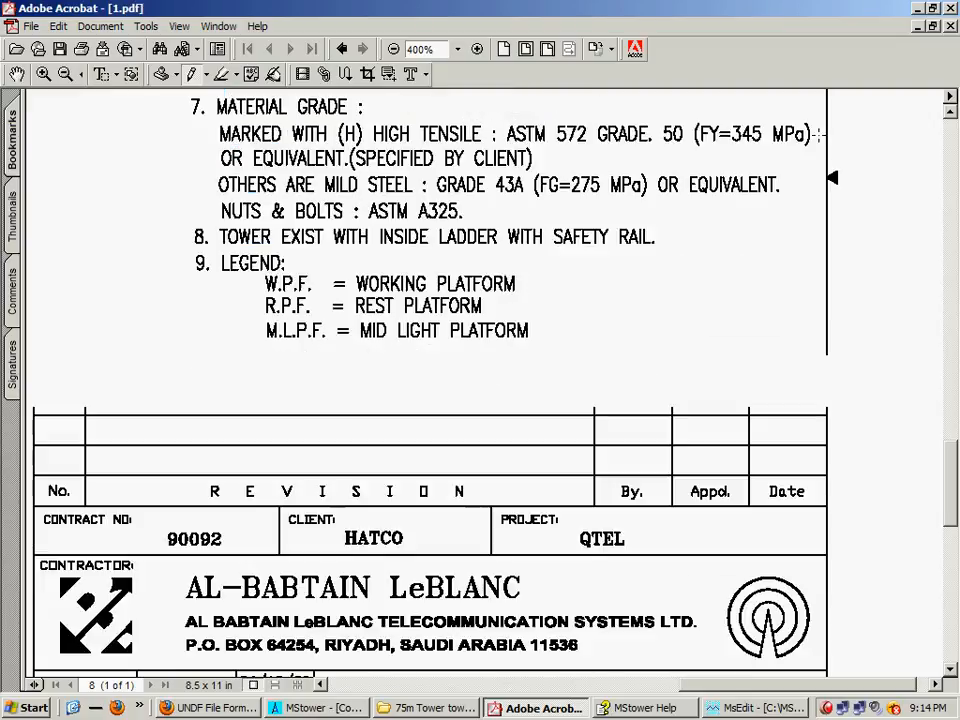
Close the drawing PDF and Acrobat, then open the Model This PDF from the 75m Tower towerreport folder.
left_click(950, 26)
left_click(489, 379)
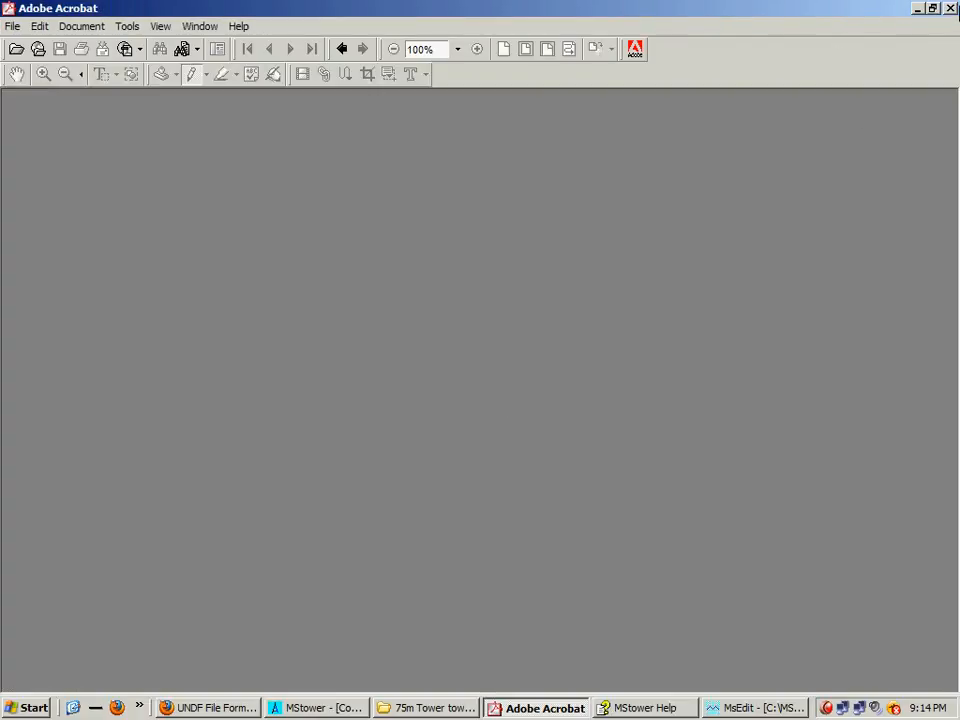
left_click(950, 8)
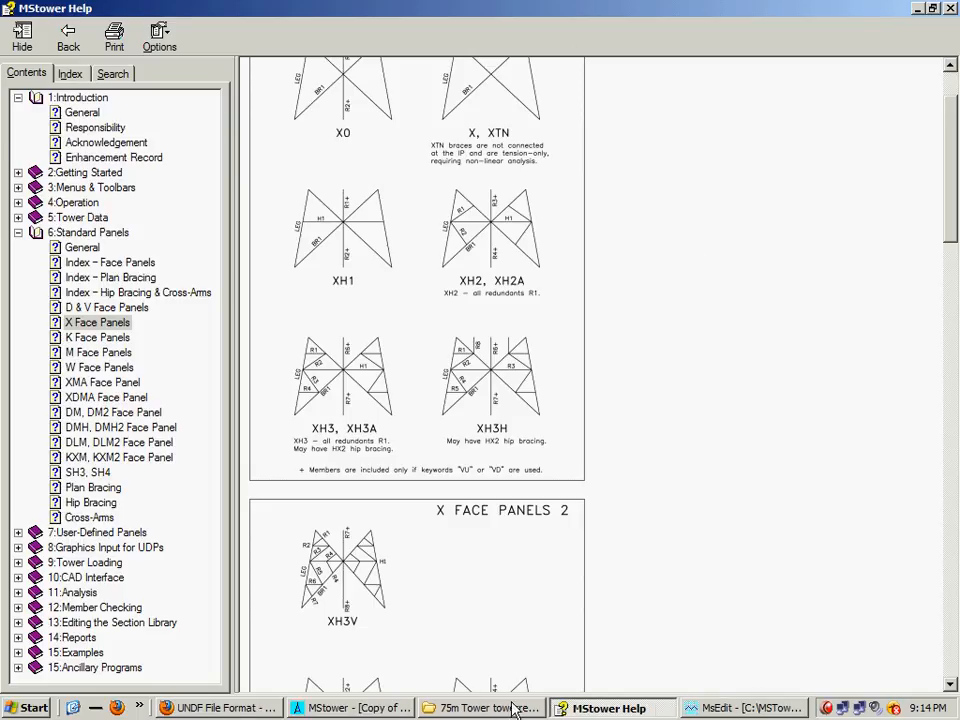
left_click(465, 708)
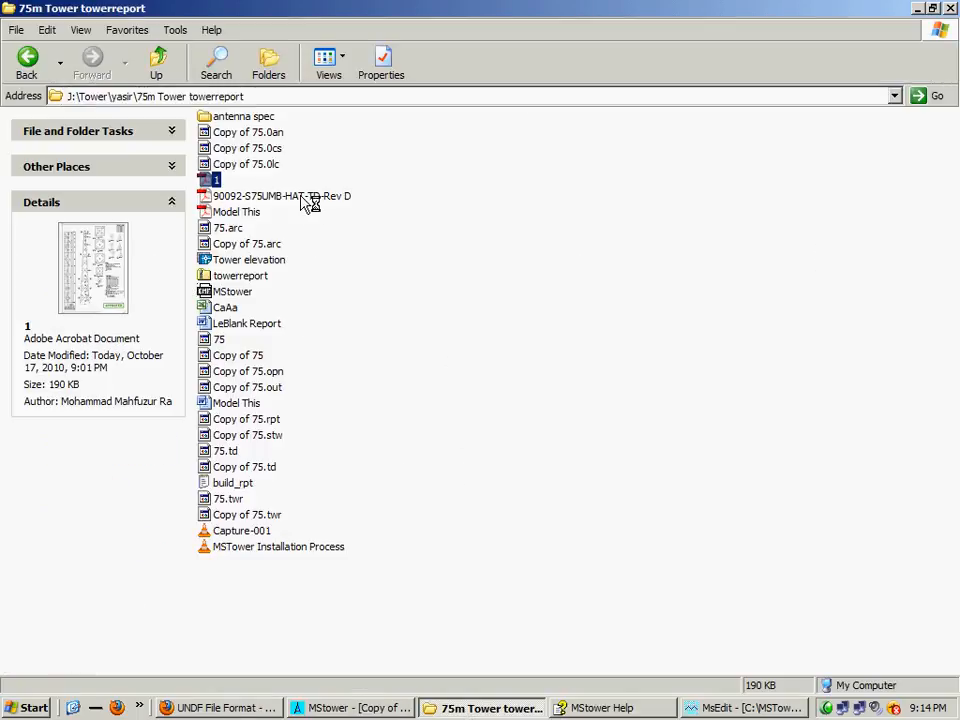
left_click(243, 212)
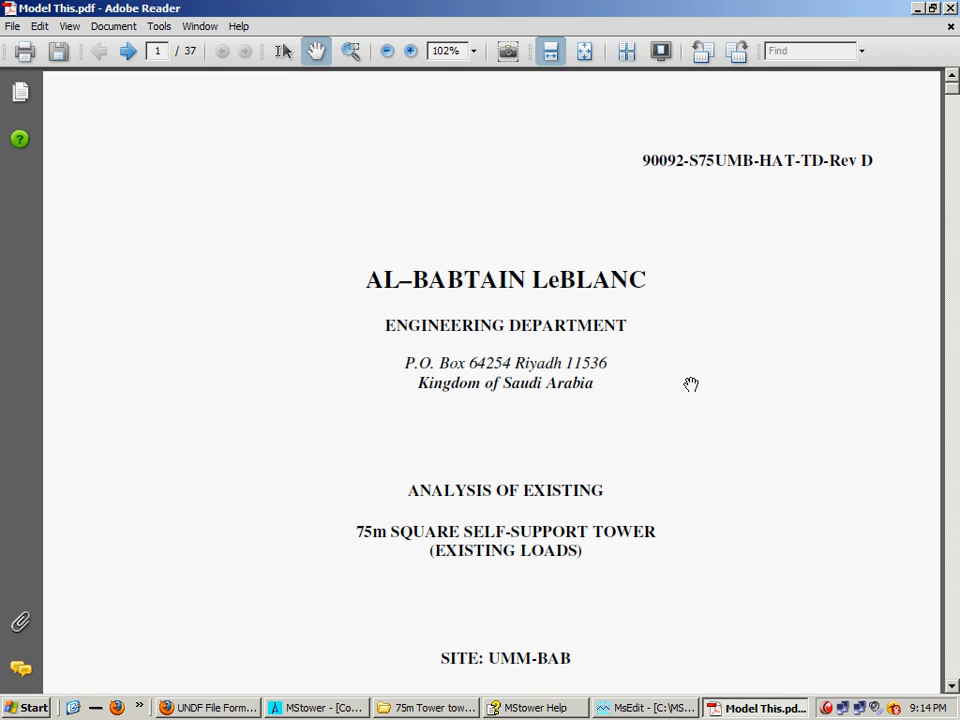
Look through the Model This report to find Section C: Antenna Data.
scroll(691, 384, "down", 20)
scroll(691, 384, "down", 20)
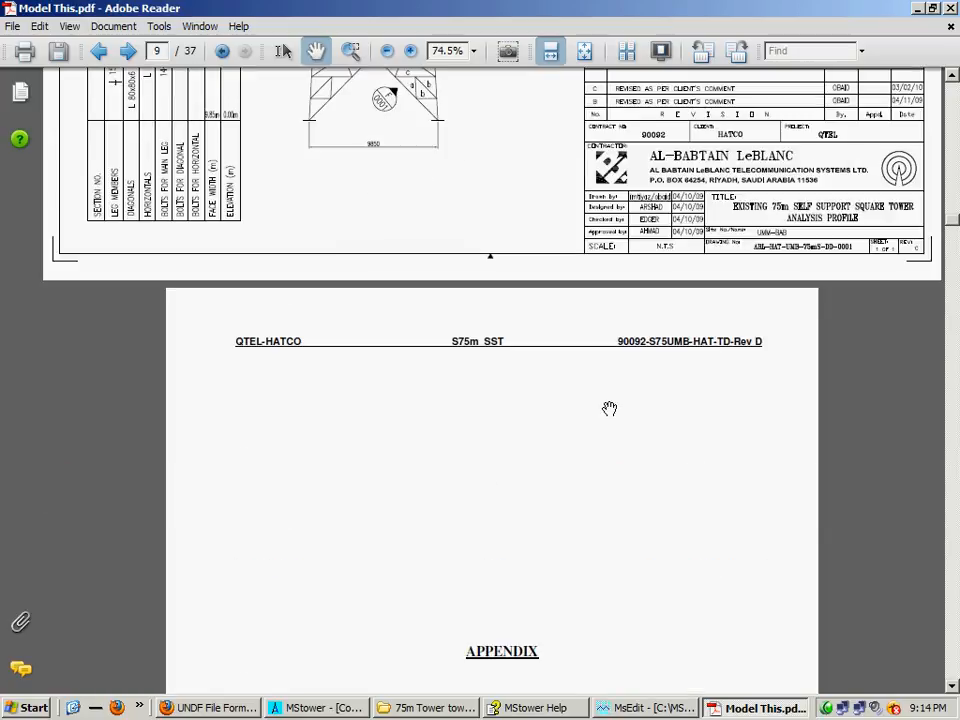
scroll(609, 409, "down", 5)
scroll(722, 508, "down", 2, "ctrl")
scroll(724, 509, "down", 2)
scroll(724, 509, "down", 15)
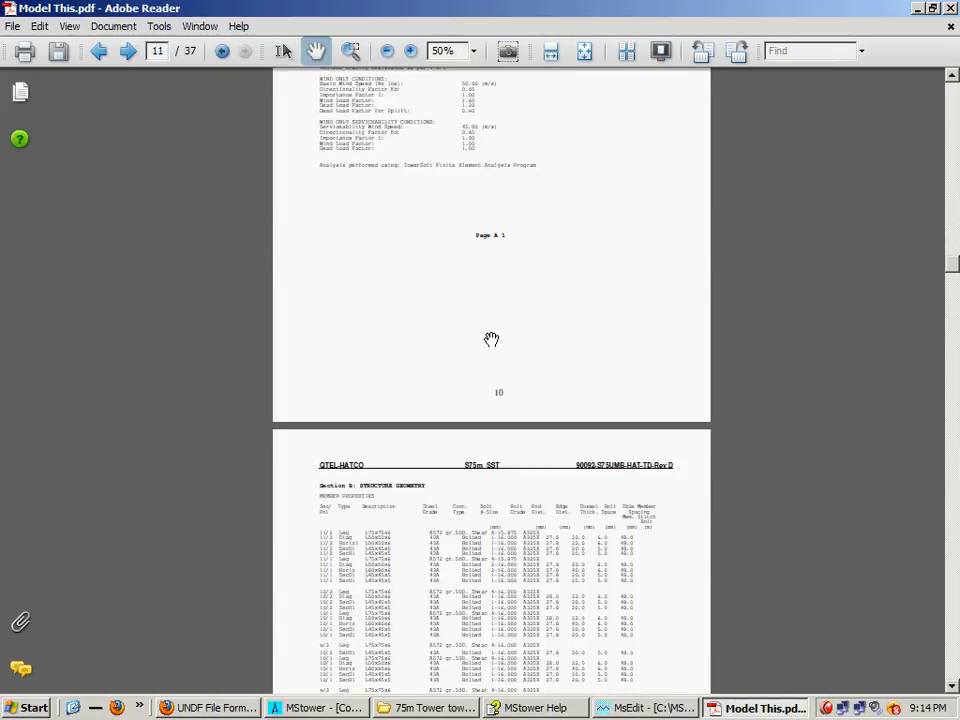
scroll(472, 281, "down", 14)
scroll(470, 284, "down", 20)
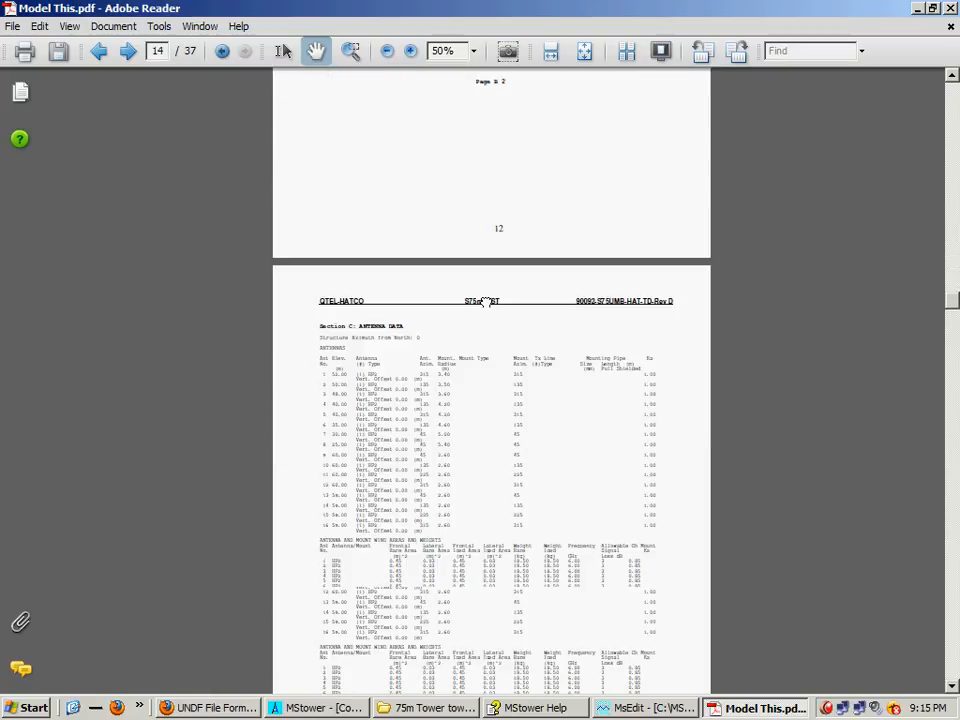
left_click_drag(484, 301, 474, 81)
Enlarge the antenna data page to 125% and examine the antenna and mount wind areas and weights table.
left_click(551, 51)
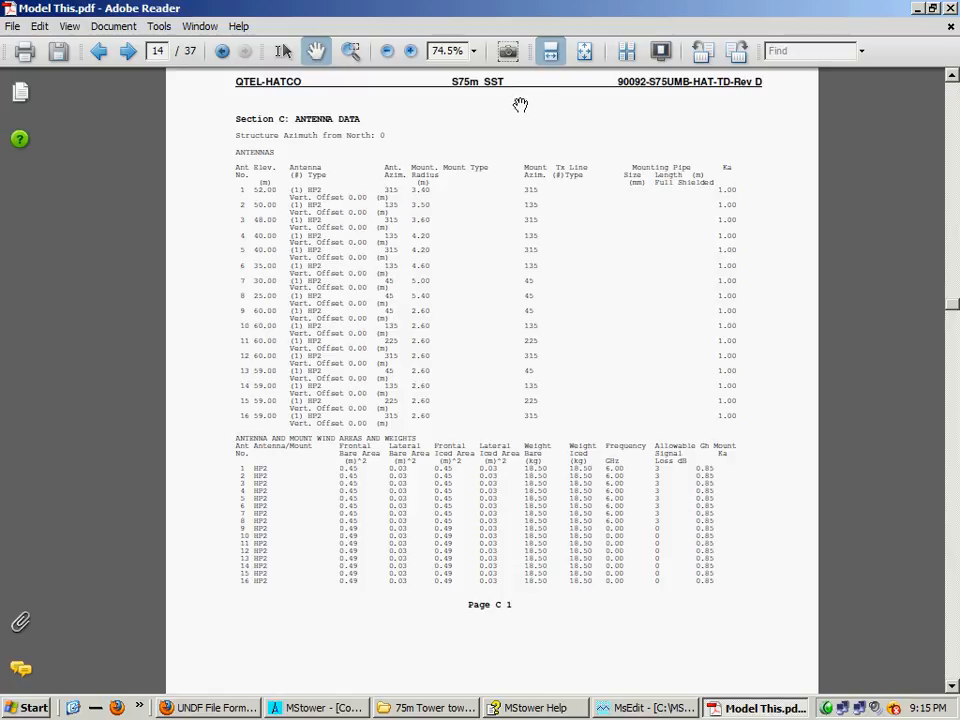
left_click(409, 54)
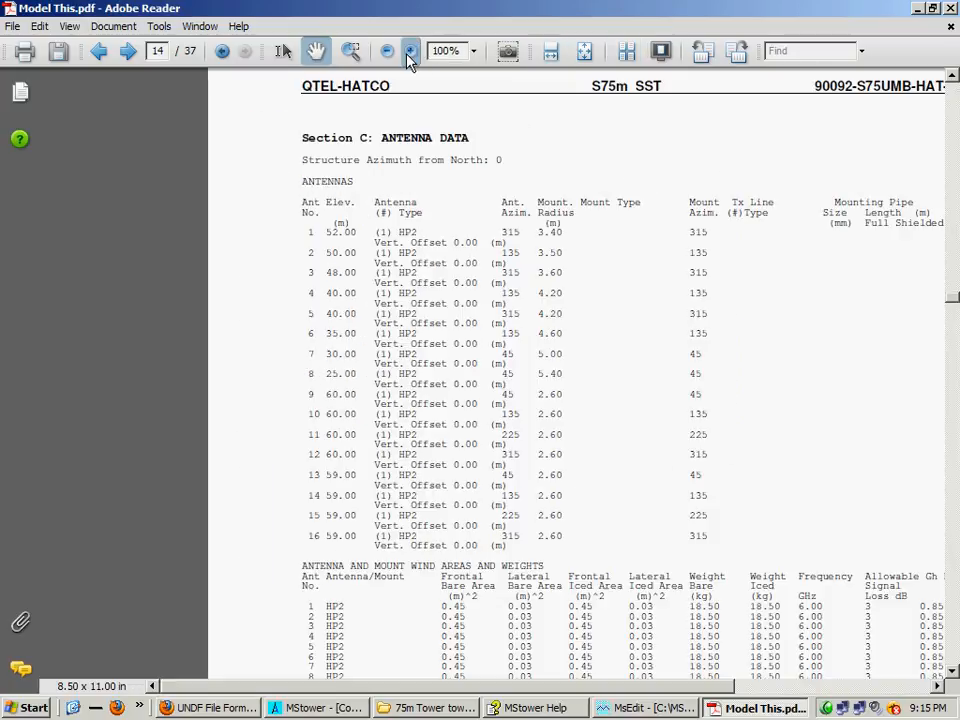
left_click(409, 54)
scroll(482, 379, "down", 6)
left_click_drag(497, 501, 454, 263)
left_click_drag(520, 361, 496, 397)
left_click_drag(494, 406, 486, 422)
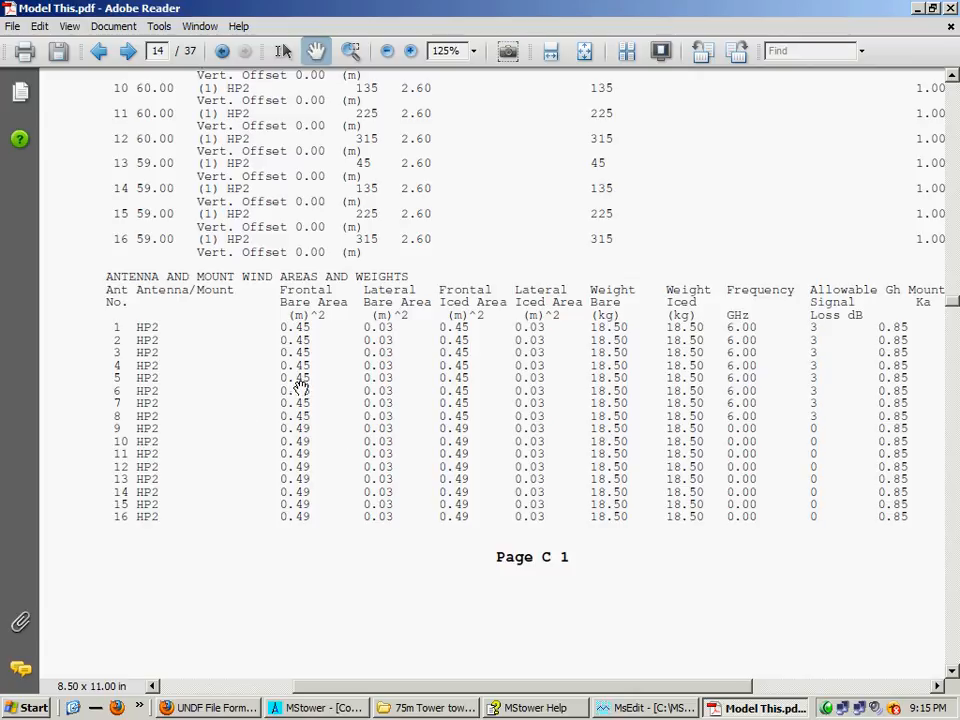
Switch to the Anc.lib ancillary library in MsEdit and search it for GSM, starting at the file's beginning.
left_click(643, 708)
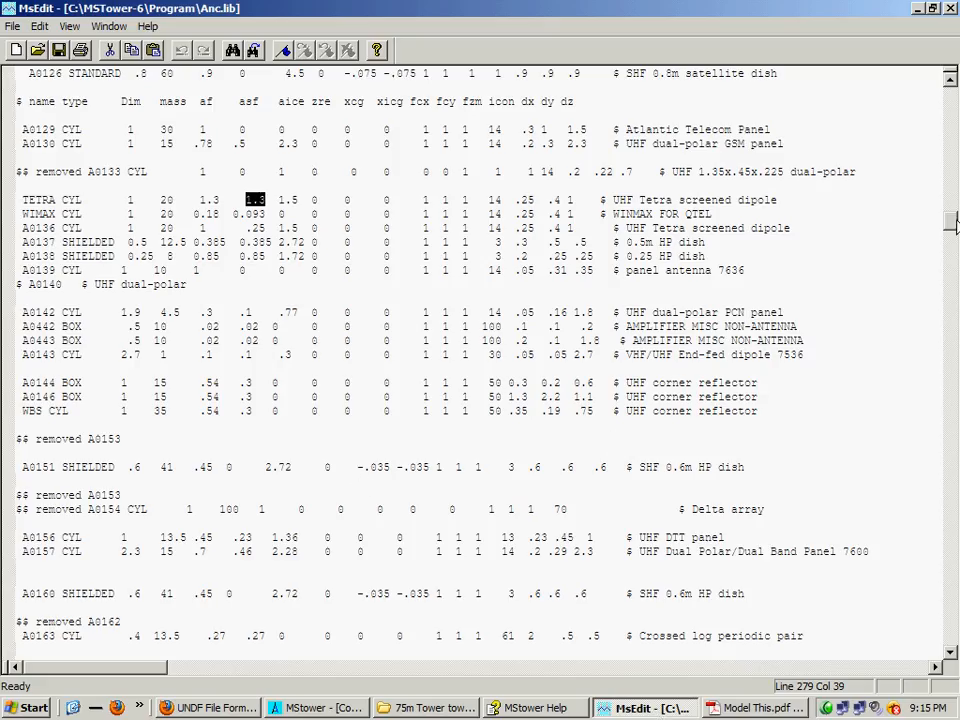
left_click_drag(953, 226, 953, 85)
left_click(586, 314)
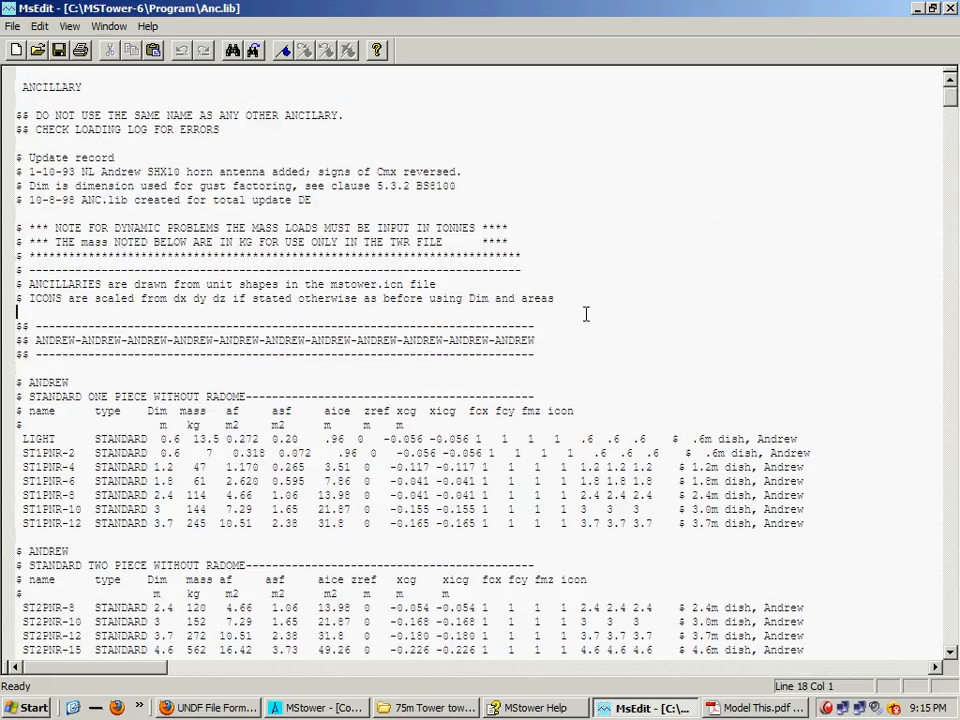
key("ctrl+f")
type("GSM")
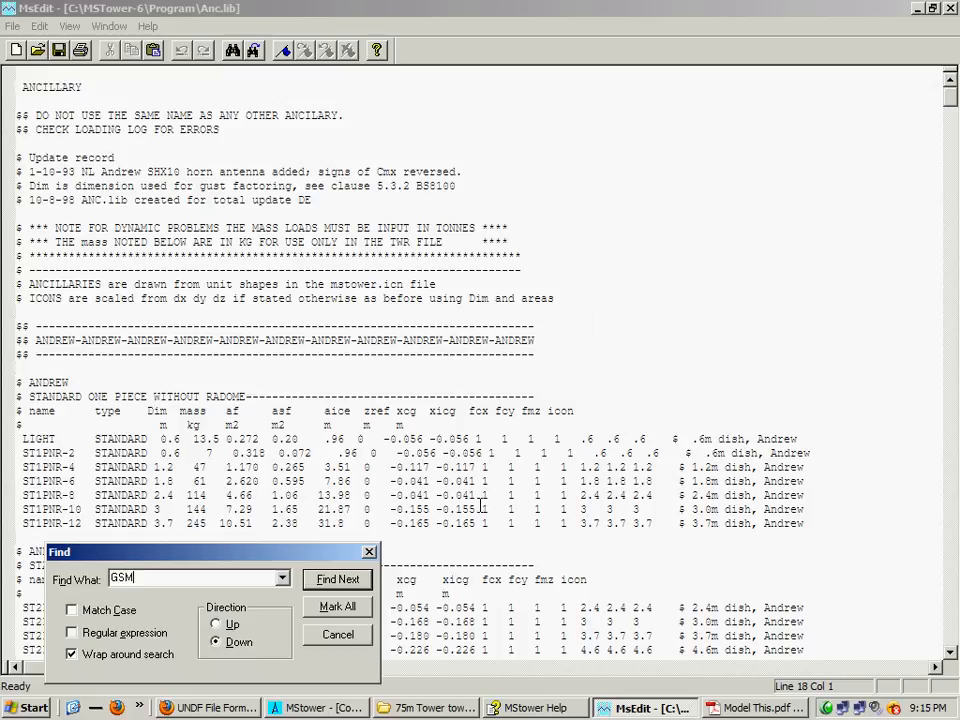
left_click(348, 580)
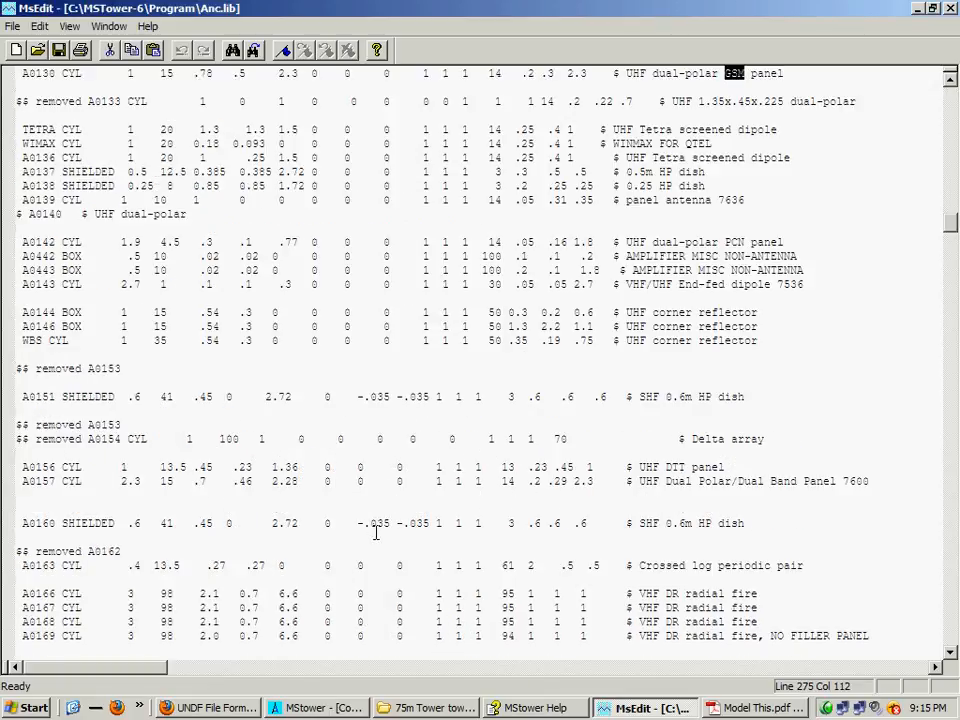
Go through the GSM matches in the library to the antenna line named GSM and highlight its af area value.
key("ctrl+f")
left_click(338, 35)
left_click(341, 38)
left_click(341, 38)
left_click(341, 38)
left_click(341, 38)
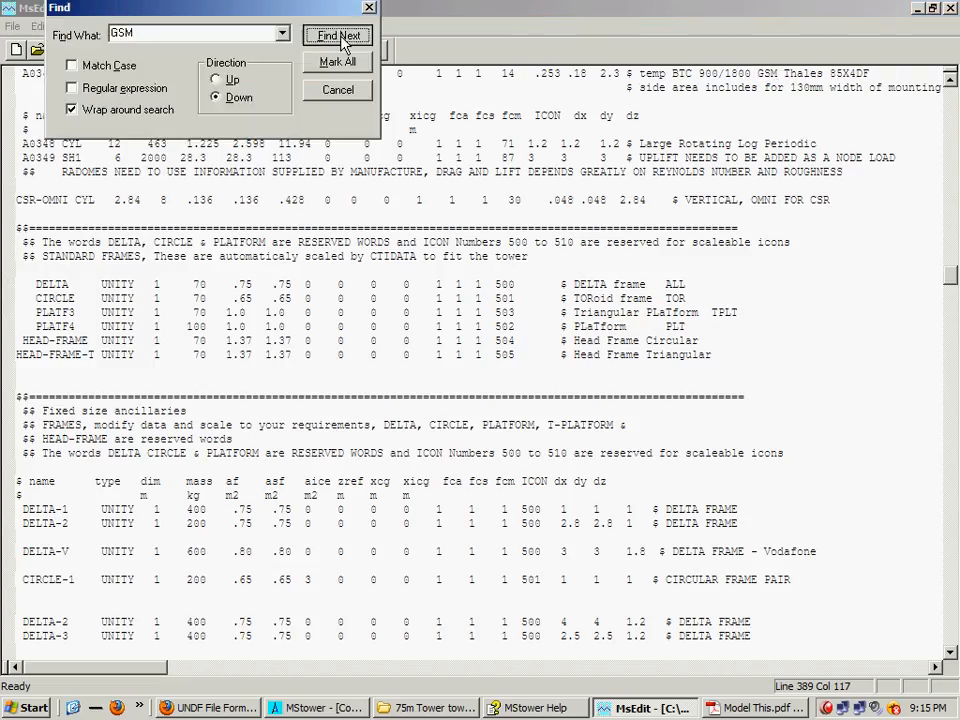
left_click(341, 38)
left_click(341, 38)
left_click(341, 38)
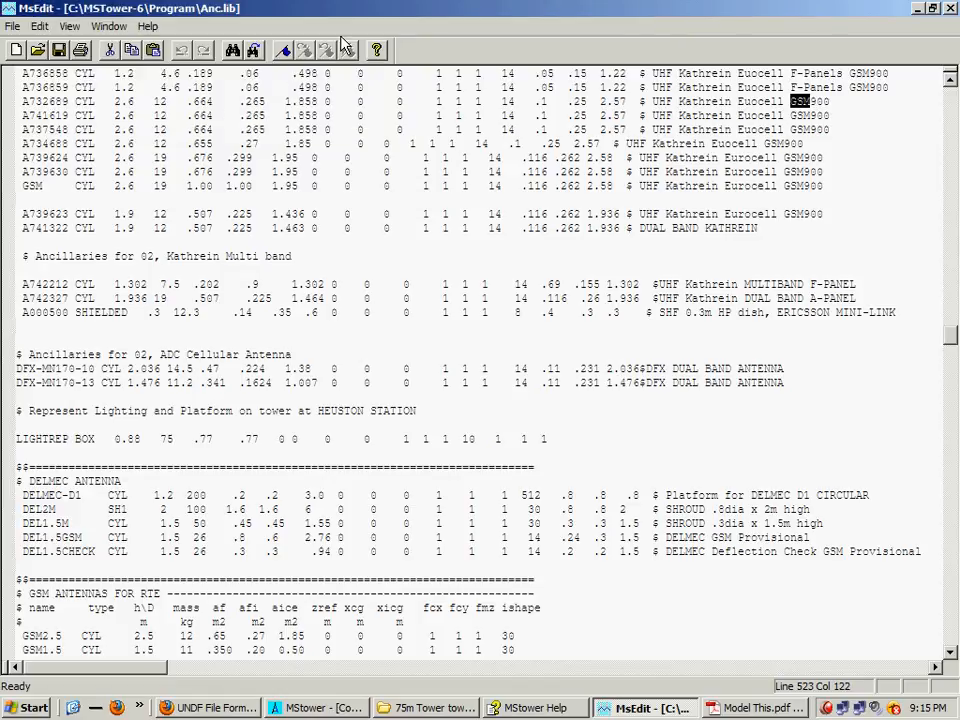
left_click(341, 38)
left_click(341, 38)
left_click(341, 38)
left_click(341, 38)
left_click(341, 38)
left_click(341, 38)
left_click(68, 185)
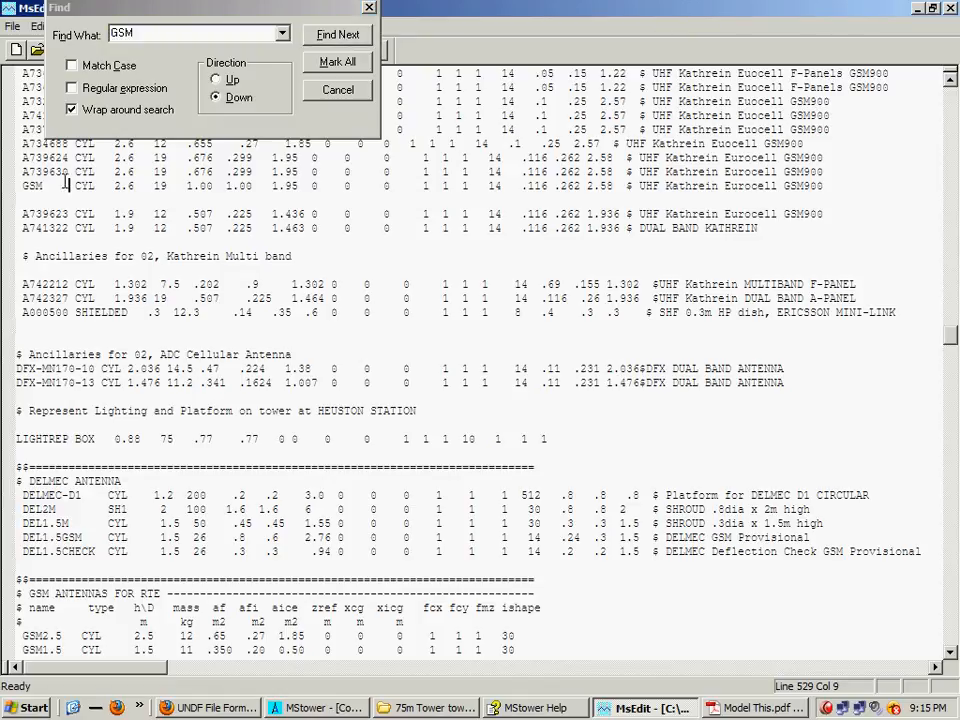
key("Escape")
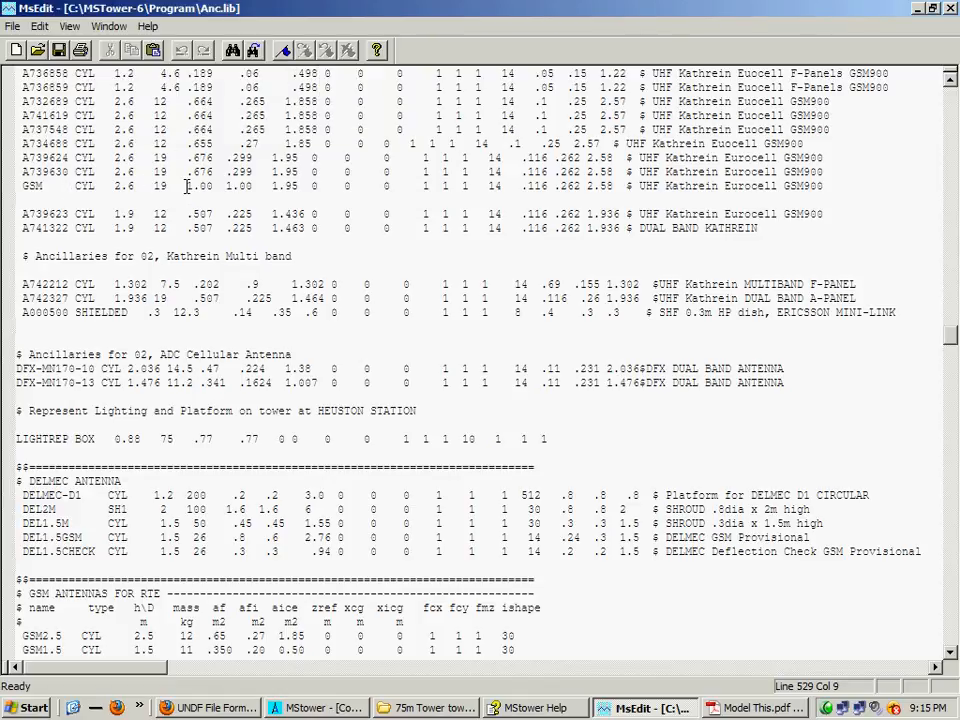
left_click_drag(186, 186, 214, 186)
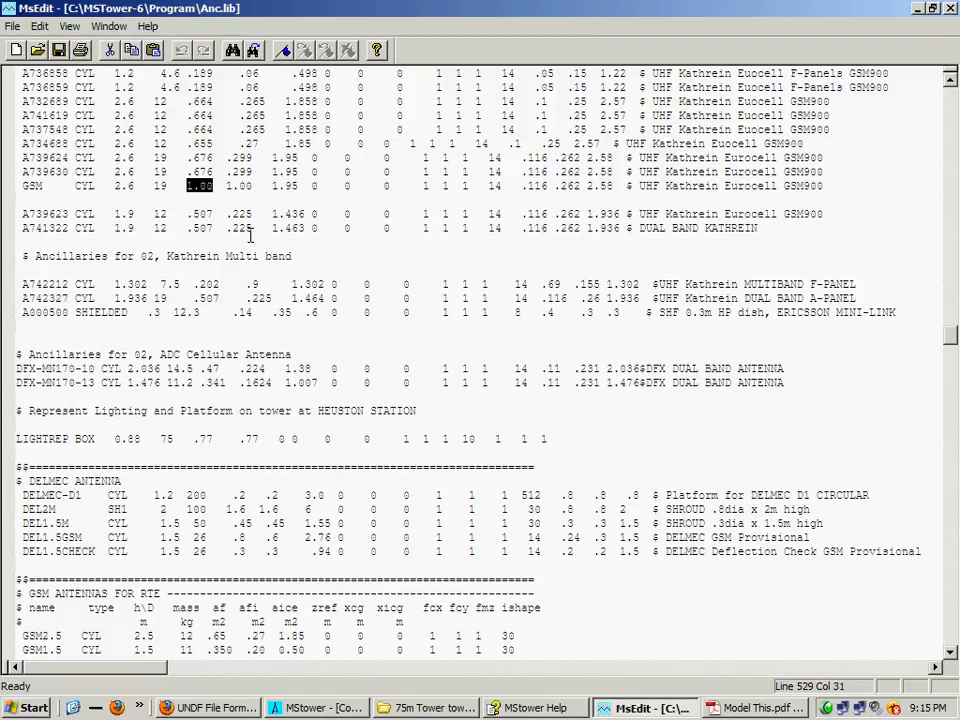
Switch to the Model This PDF and examine the wind areas and weights in Section F: Point Load Data.
left_click(756, 708)
scroll(295, 457, "down", 8)
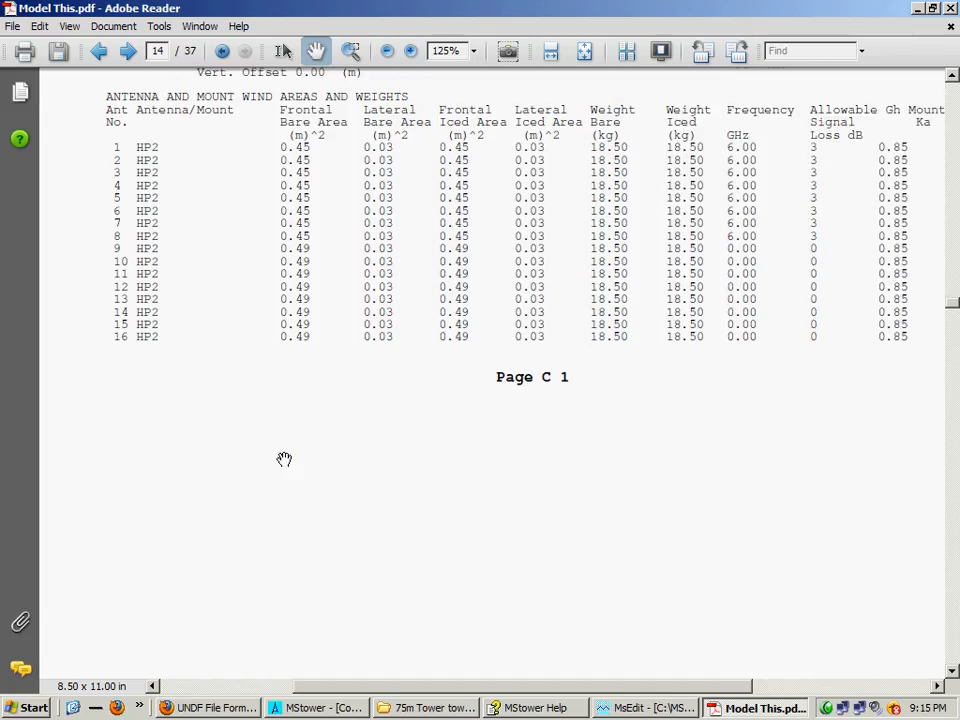
scroll(285, 458, "down", 15)
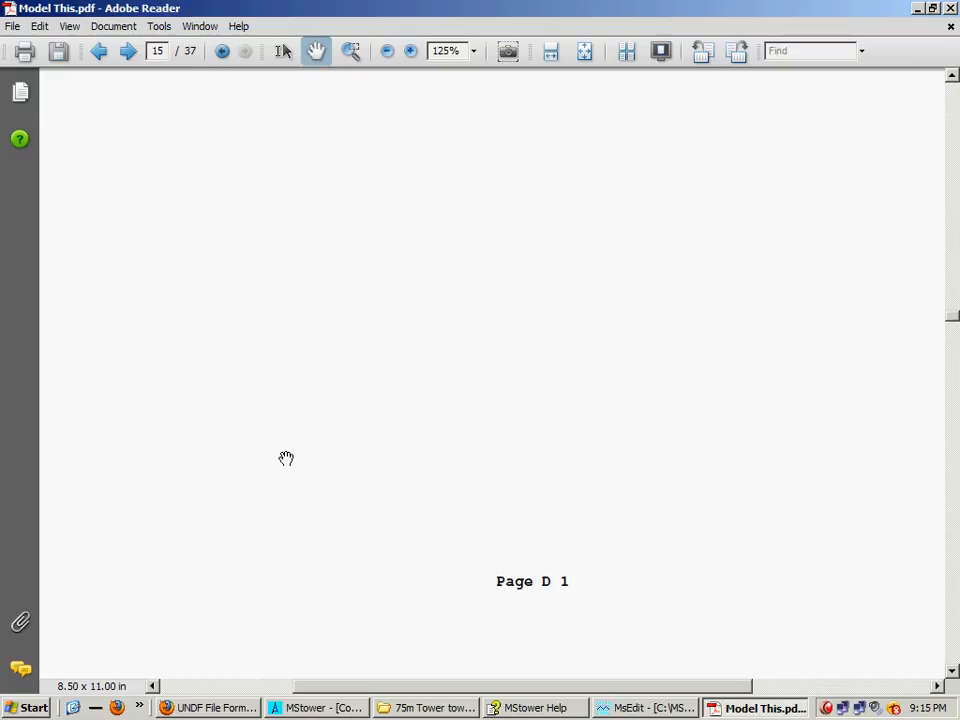
scroll(286, 458, "down", 5)
scroll(285, 457, "down", 15)
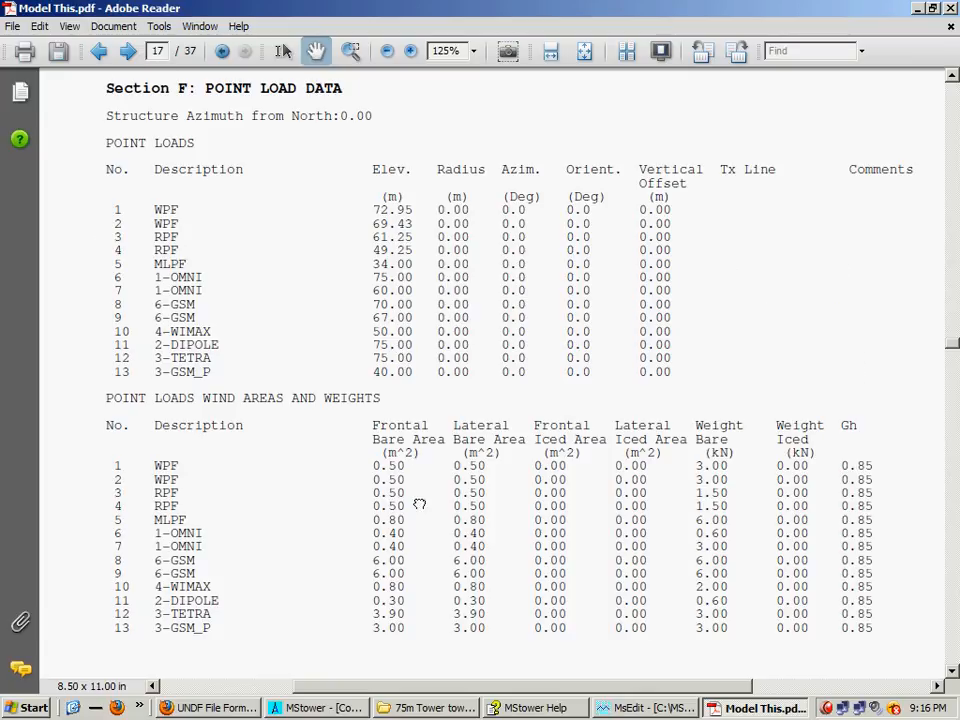
left_click_drag(420, 500, 411, 343)
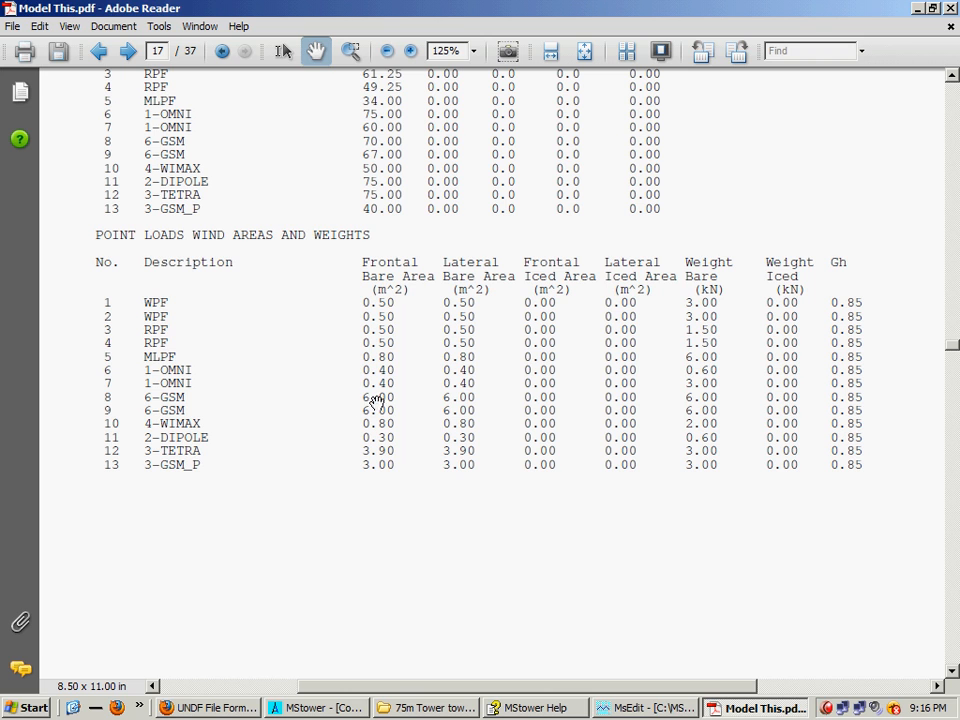
Switch to the ancillary library in MsEdit and search it from the beginning for TETRA.
left_click(644, 708)
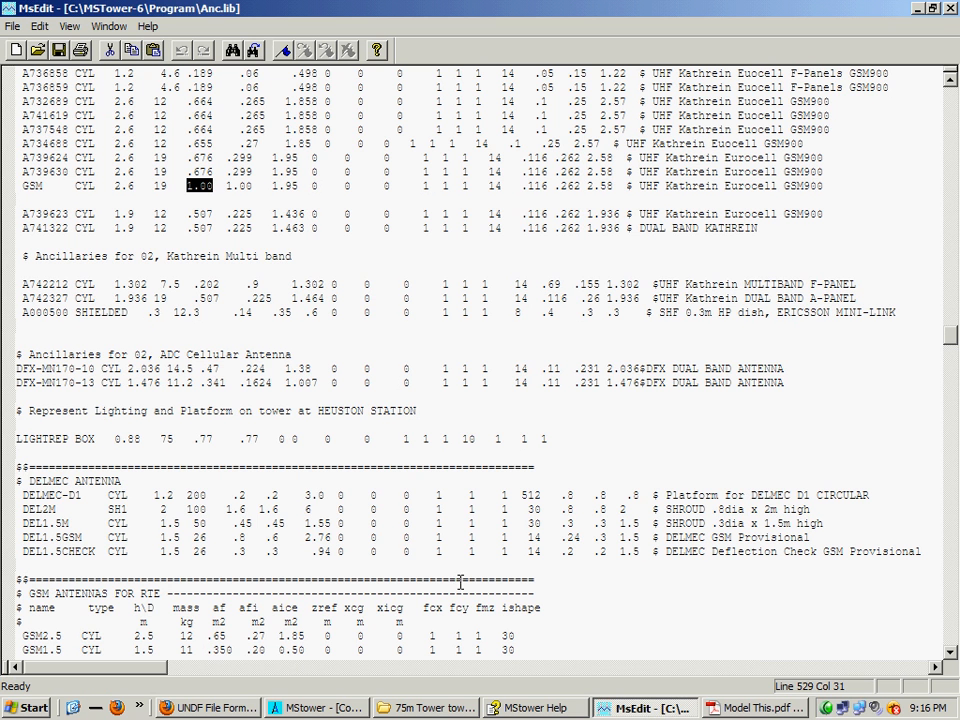
left_click_drag(949, 362, 949, 88)
left_click(567, 240)
key("ctrl+f")
type("TETRA")
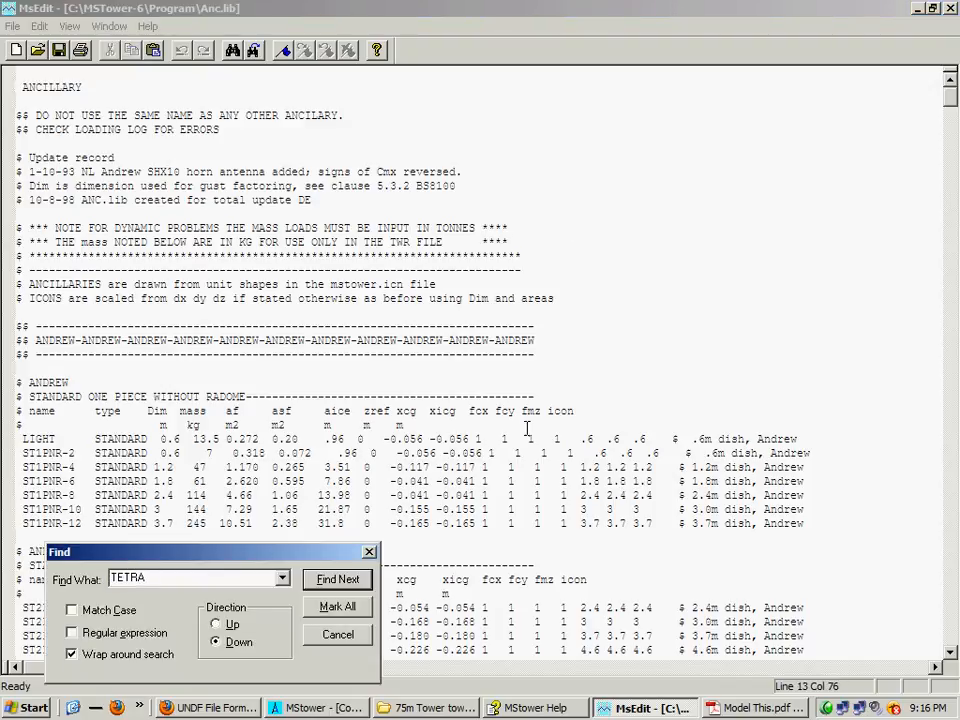
left_click(338, 579)
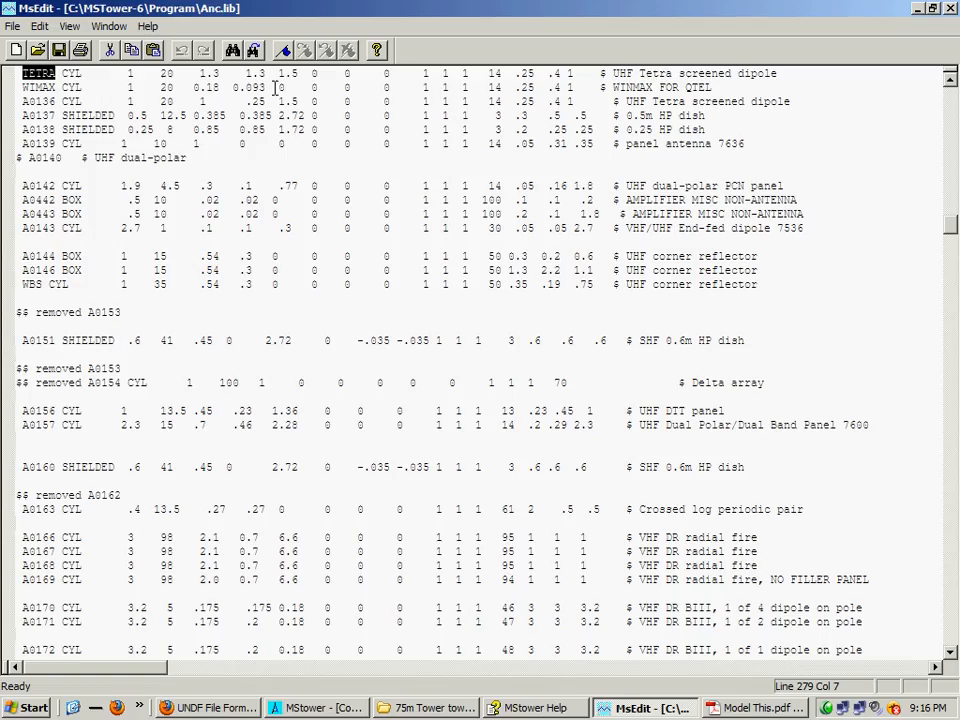
Highlight the TETRA line's af and asf area values and compare them with the 3-TETRA entry in the PDF's point load table.
scroll(270, 318, "up", 6)
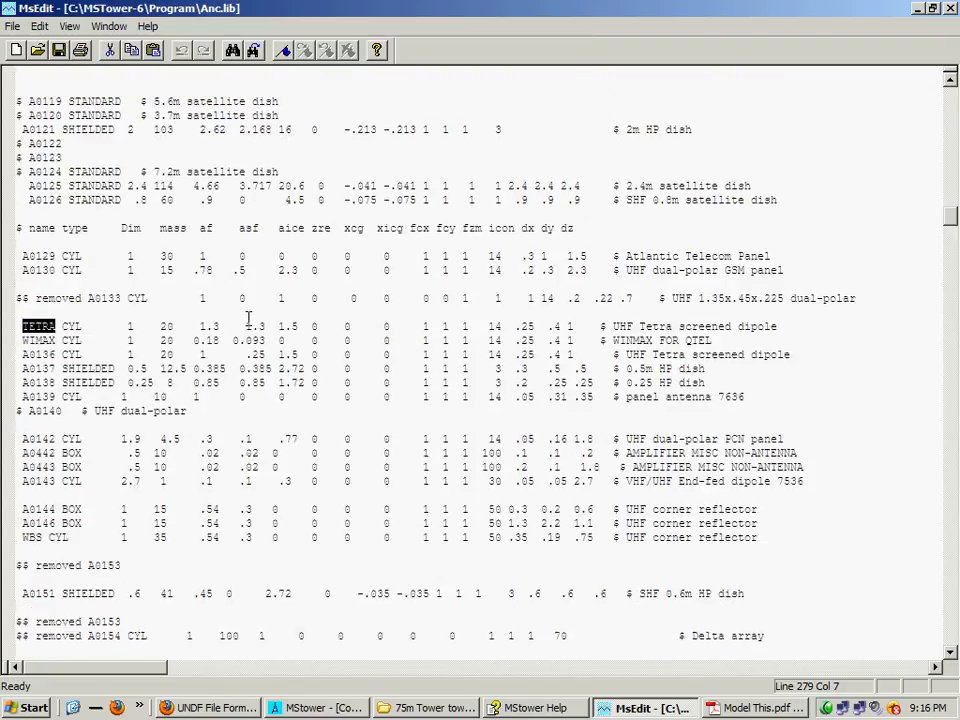
left_click_drag(198, 326, 267, 329)
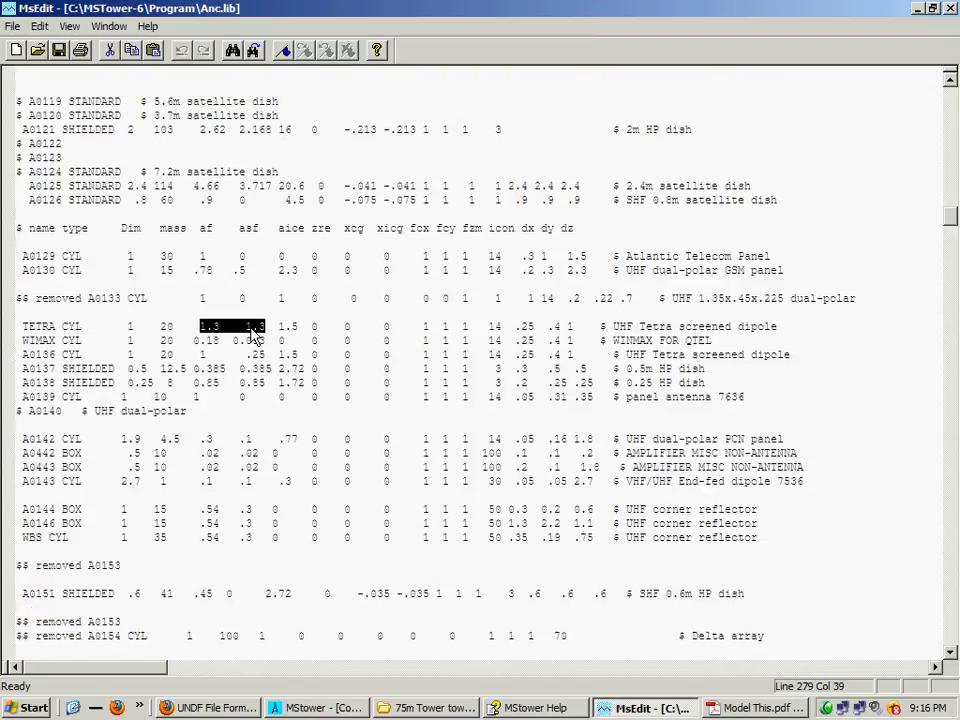
left_click(214, 329)
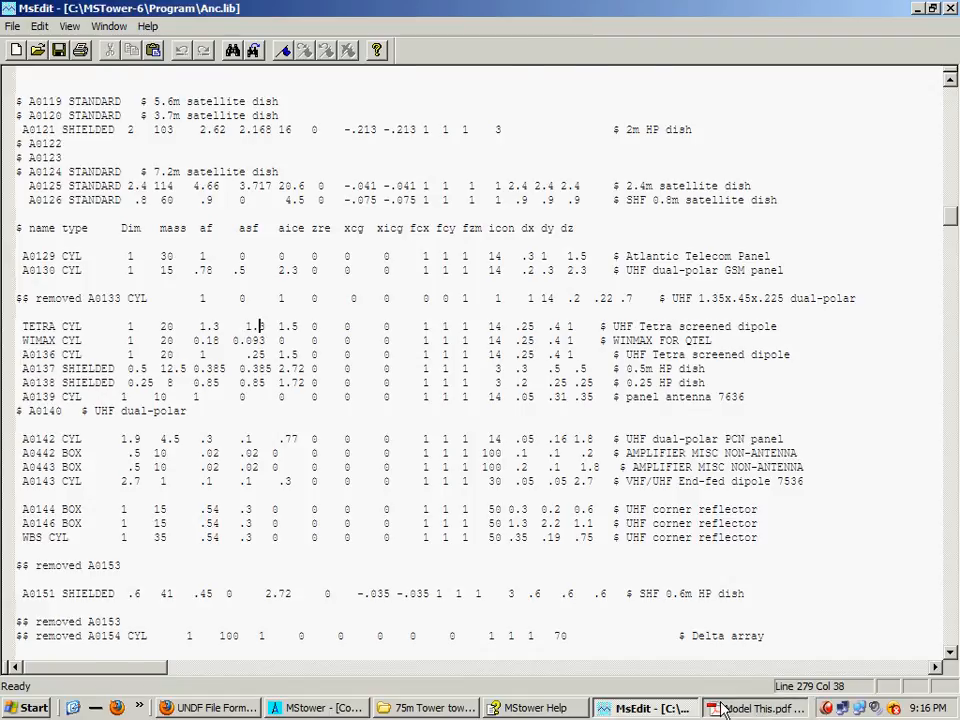
key("alt+Tab")
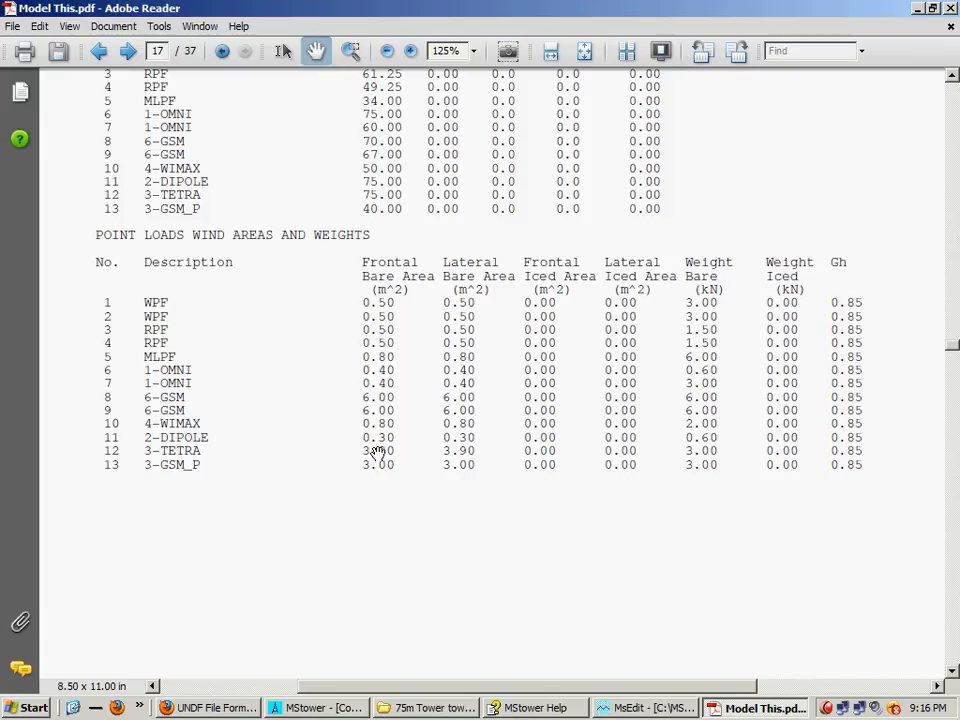
Highlight the WIMAX entry in the ancillary library, and open the CaAa workbook to select its WiMax entry on the Flat Panels sheet.
left_click(636, 708)
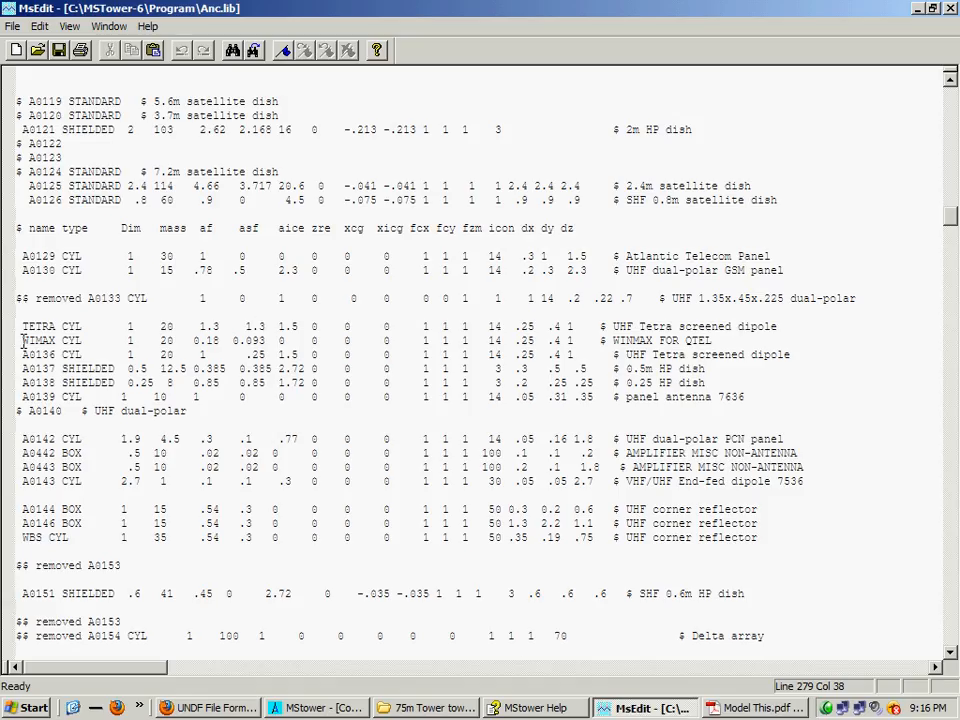
left_click_drag(22, 340, 58, 341)
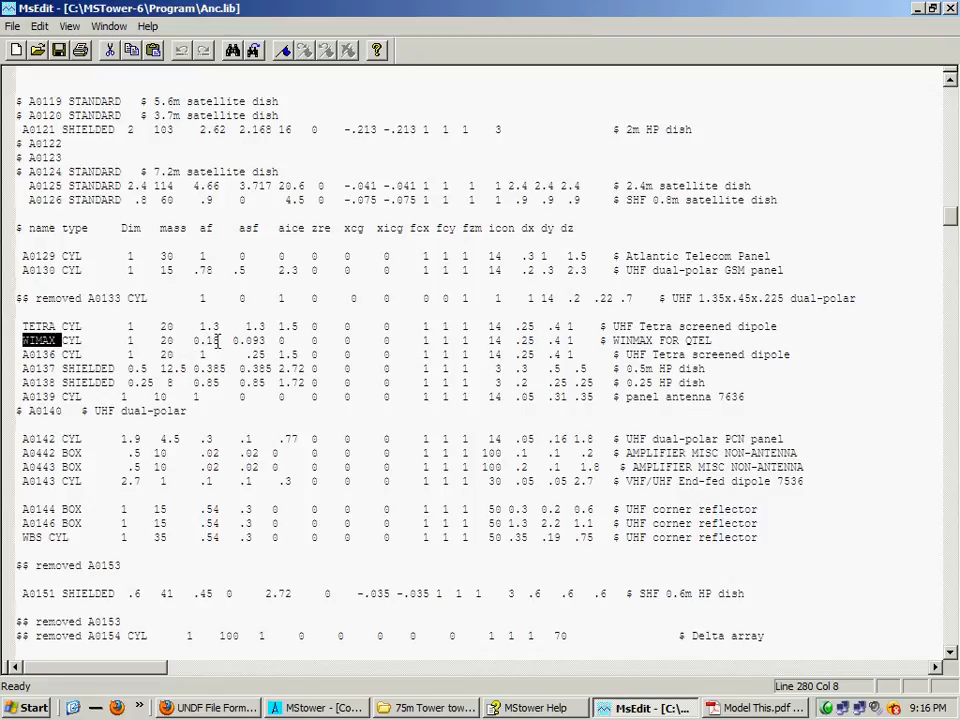
left_click(470, 708)
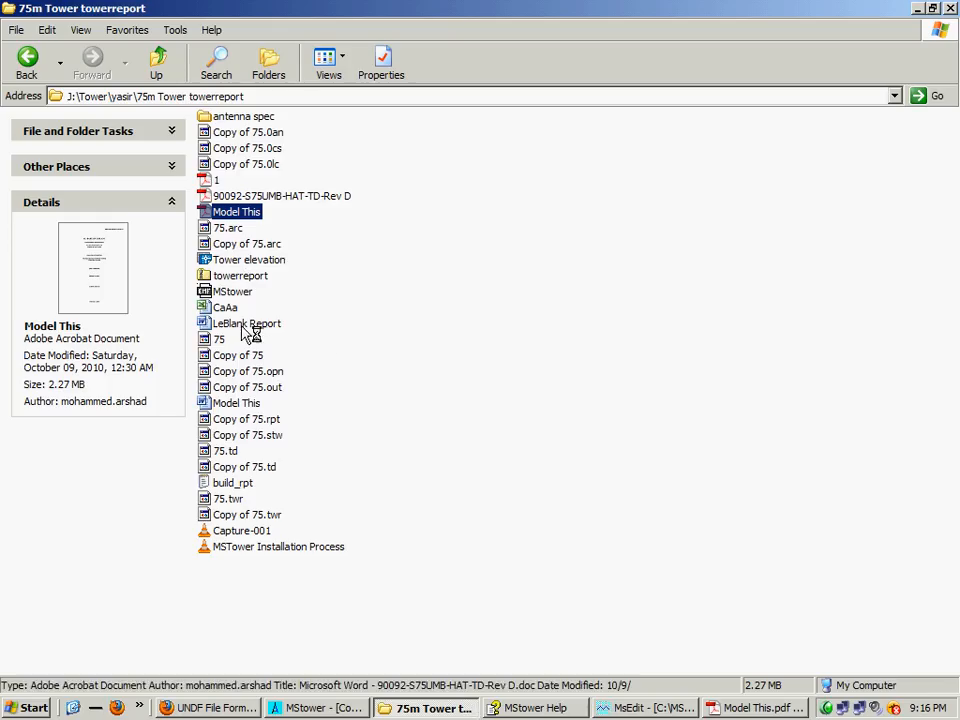
left_click(226, 308)
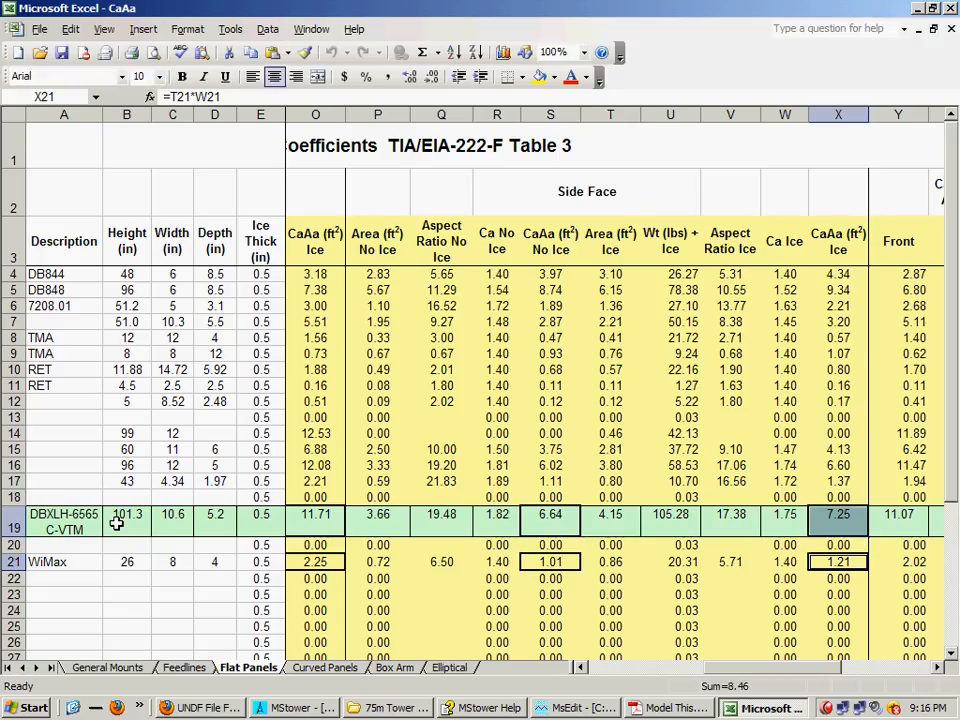
left_click(79, 559)
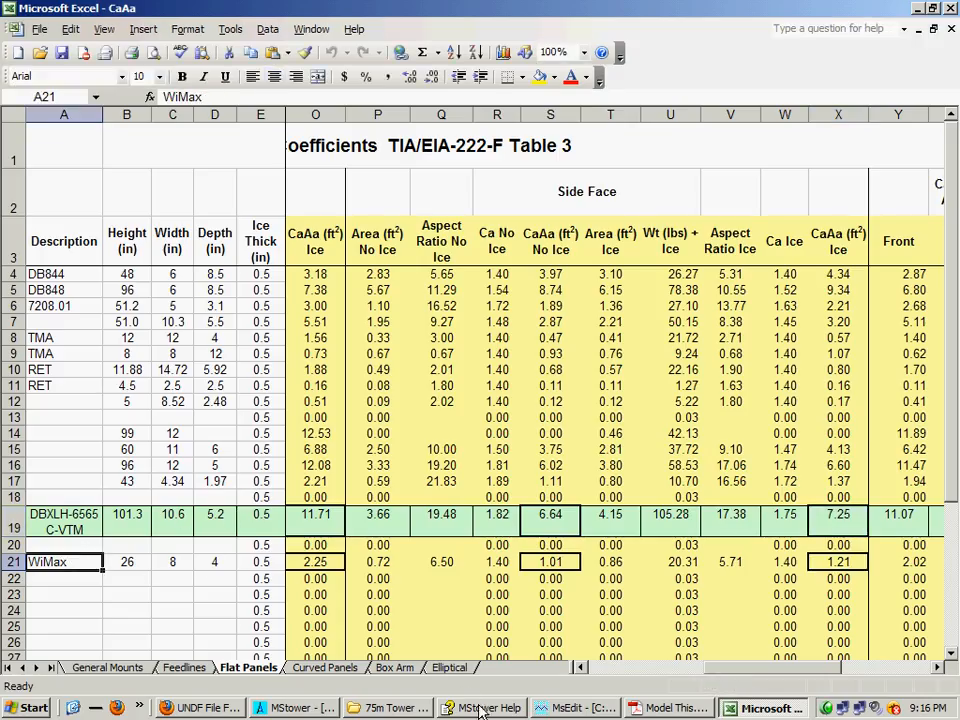
Open the WiMax BS Antennas 120V PDF from the antenna spec folder and examine the sector antenna's dimensioned views.
left_click(418, 708)
double_click(266, 117)
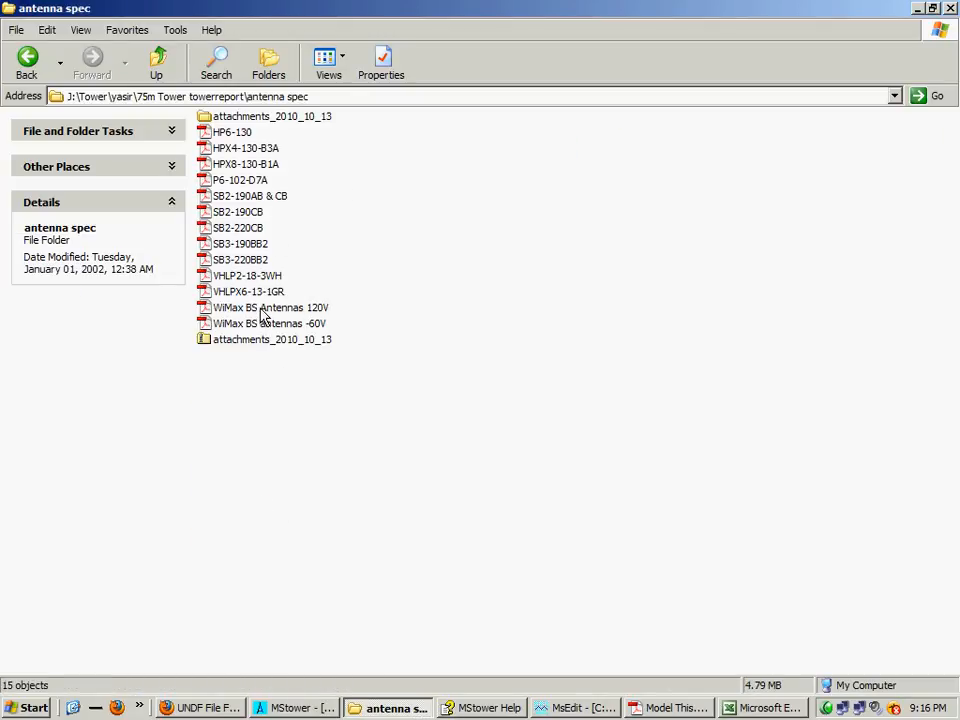
double_click(321, 311)
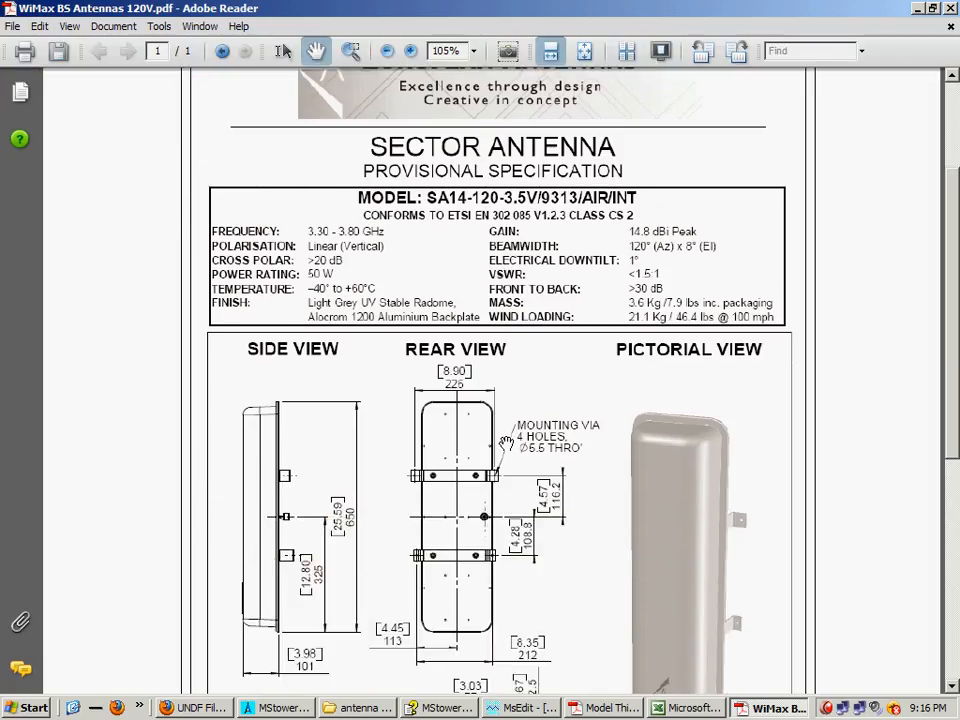
scroll(506, 443, "down", 3)
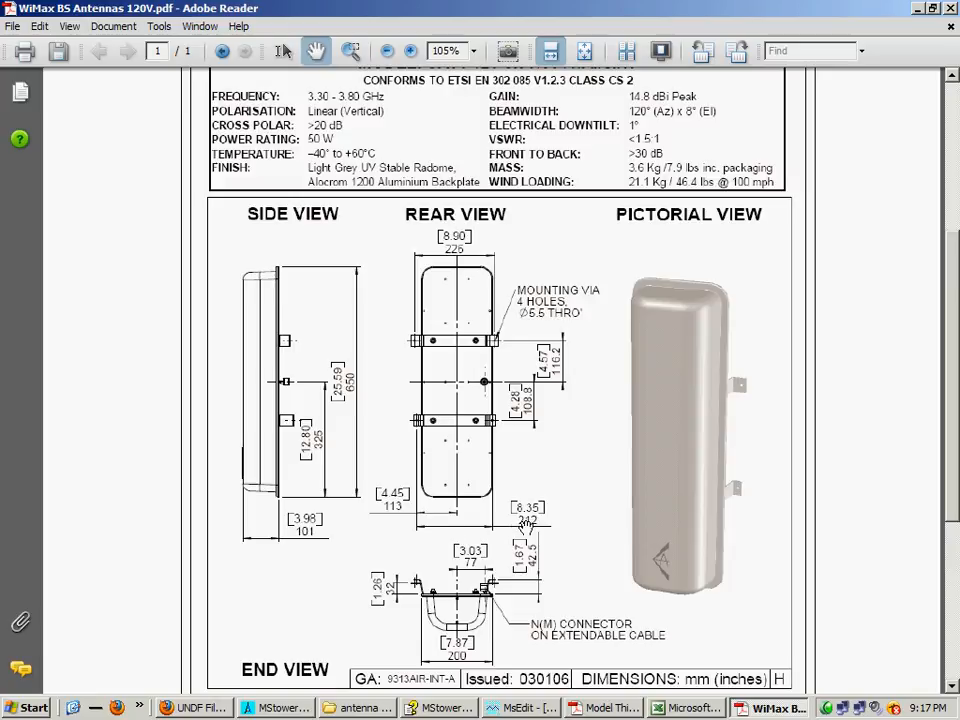
scroll(370, 410, "down", 3)
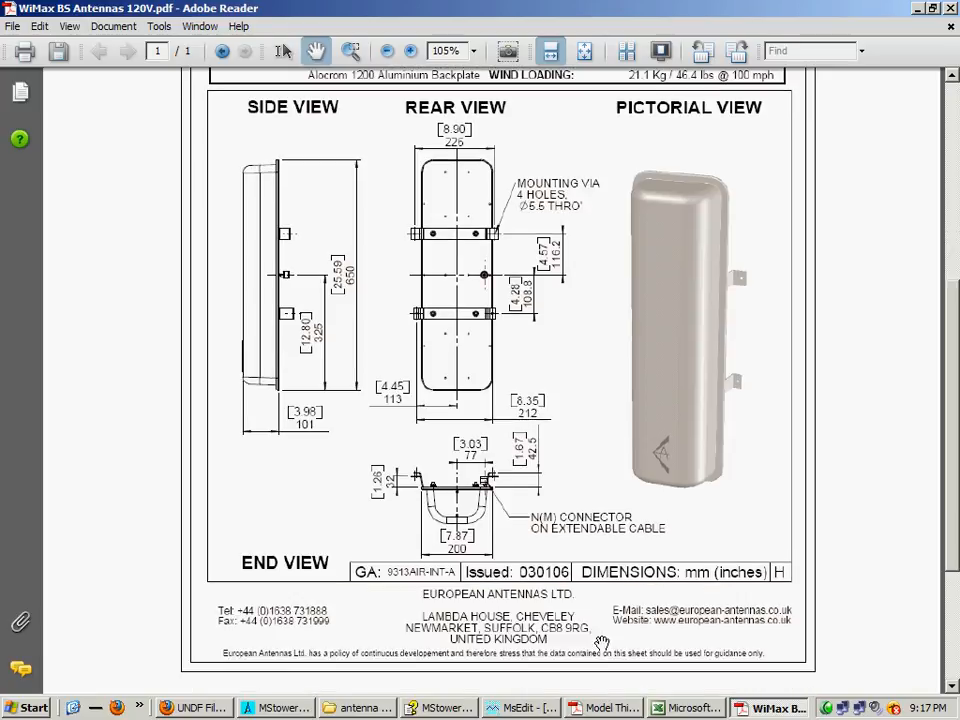
Select the WiMax dimensions and no-ice side CaAa on the workbook's Flat Panels sheet, and compare them with the WIMAX line's af and asf areas in Anc.lib.
left_click(686, 708)
left_click_drag(128, 561, 221, 563)
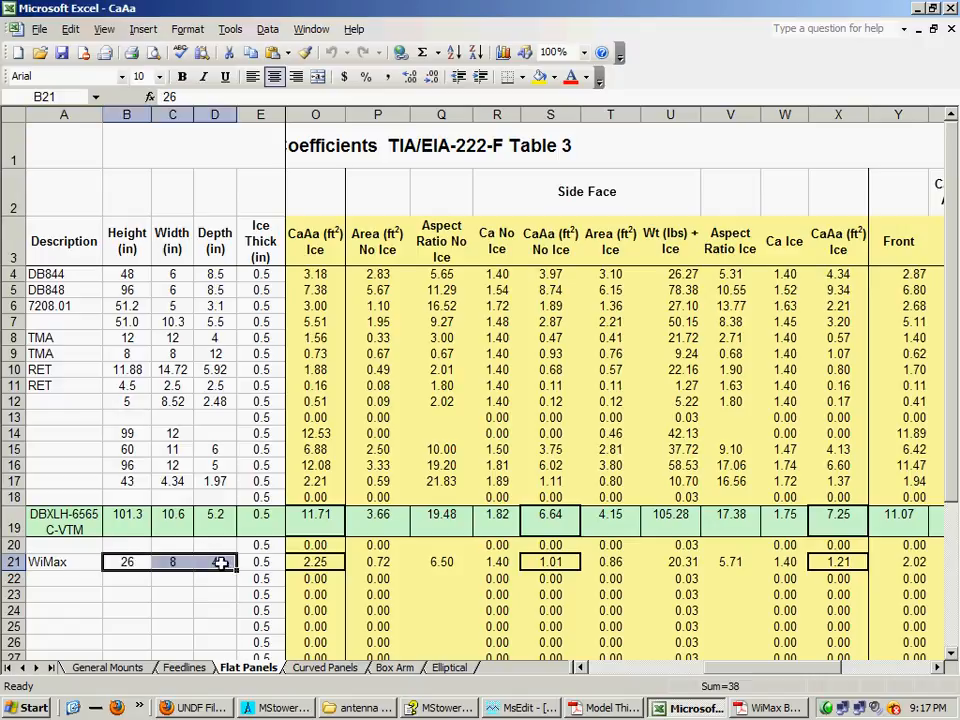
left_click(552, 562)
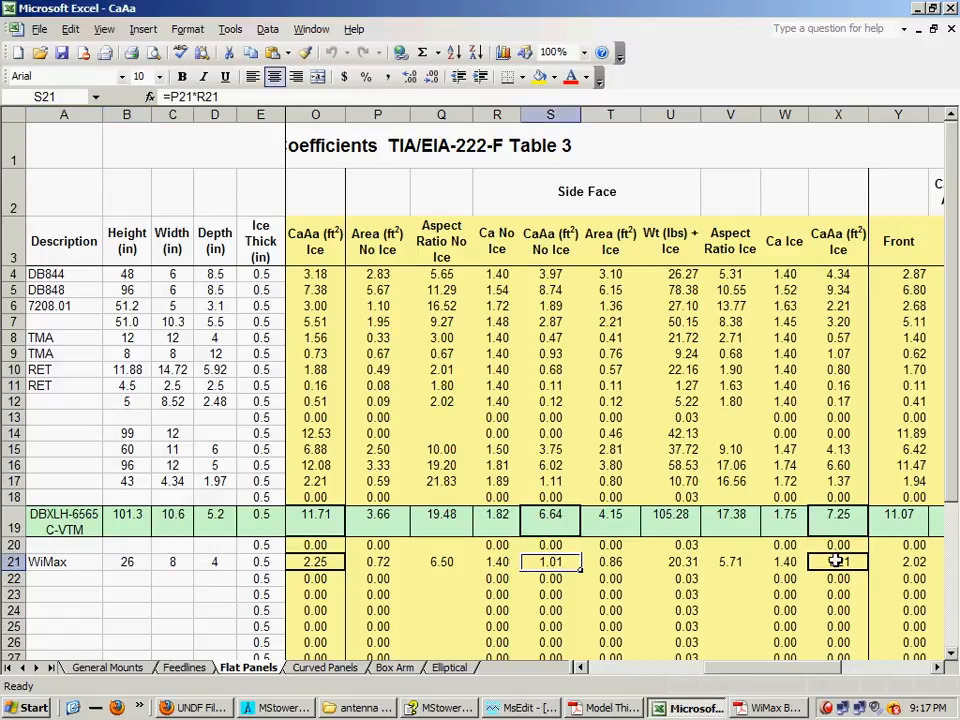
left_click(520, 707)
left_click_drag(193, 339, 225, 339)
left_click(233, 341)
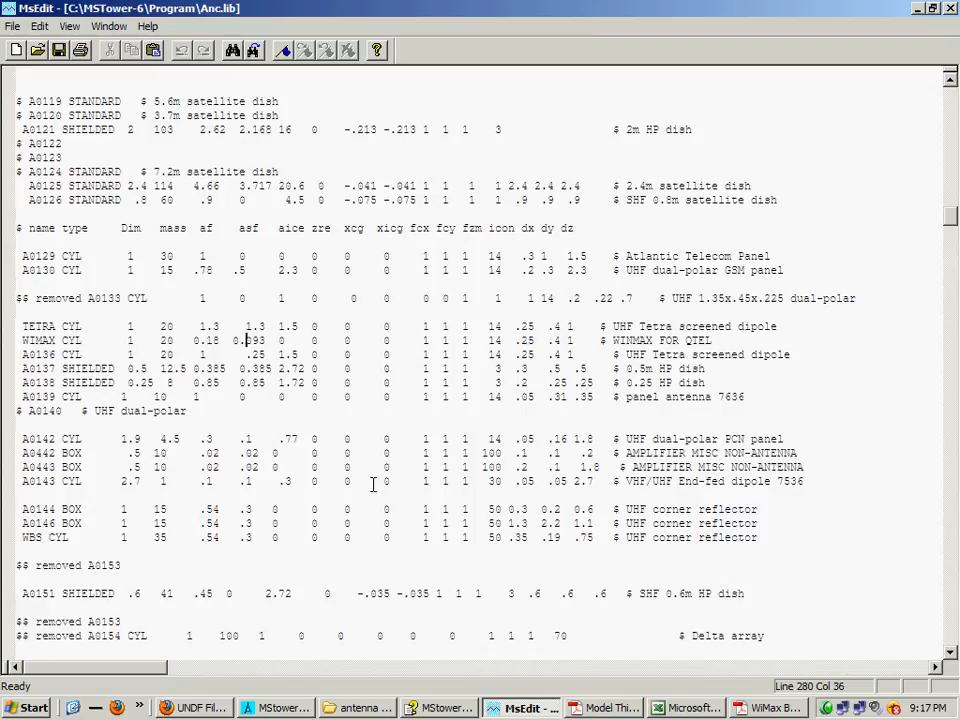
Close the WiMax BS Antennas 120V PDF and the CaAa workbook.
right_click(755, 710)
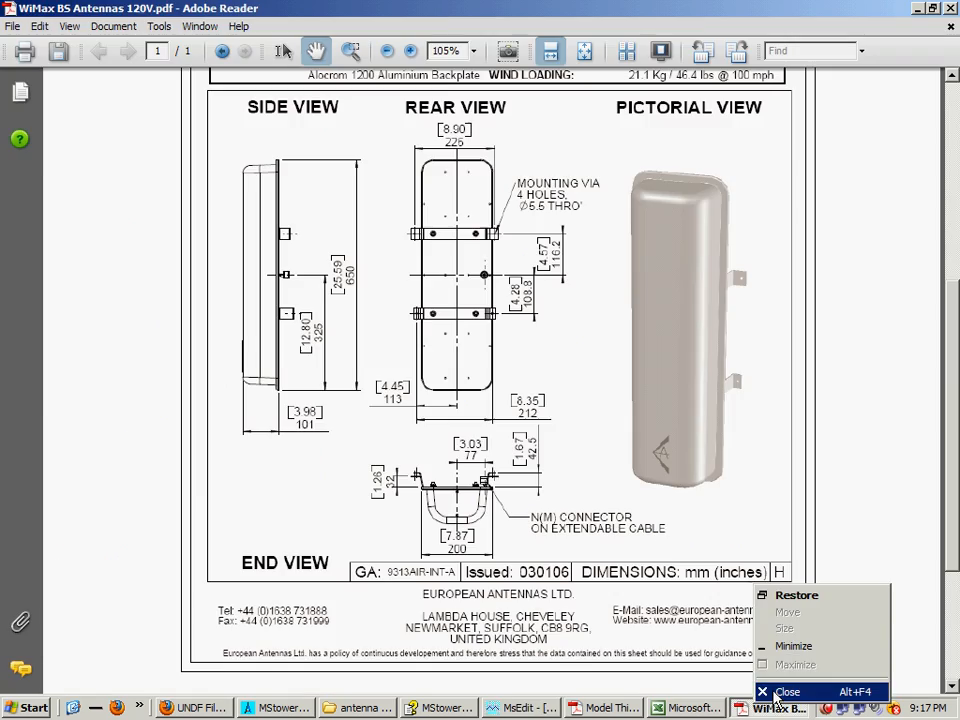
left_click(782, 688)
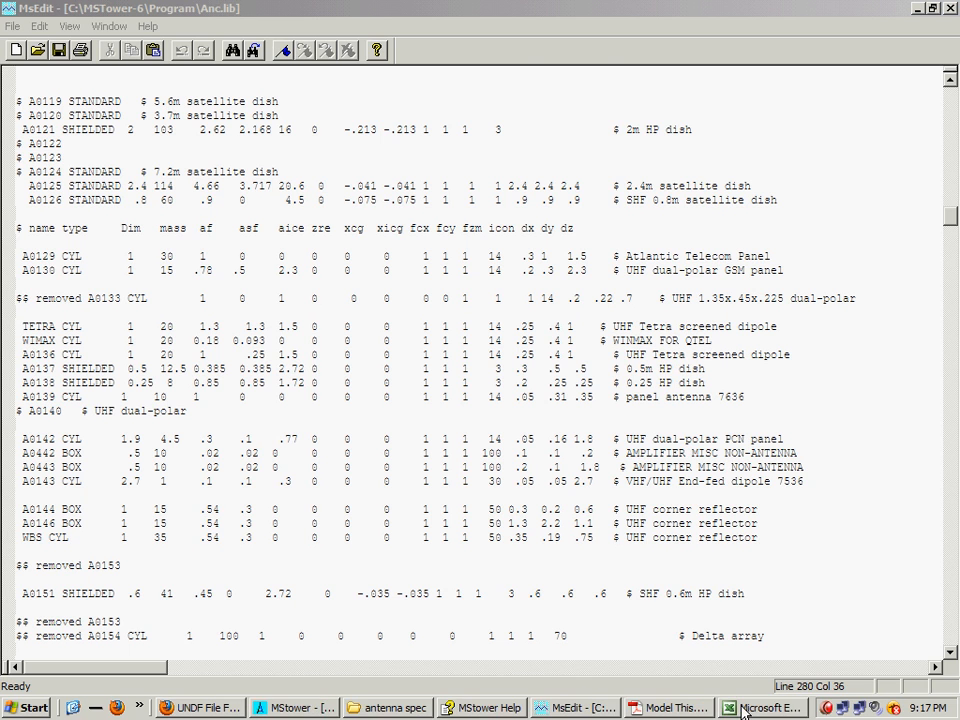
right_click(741, 709)
left_click(749, 703)
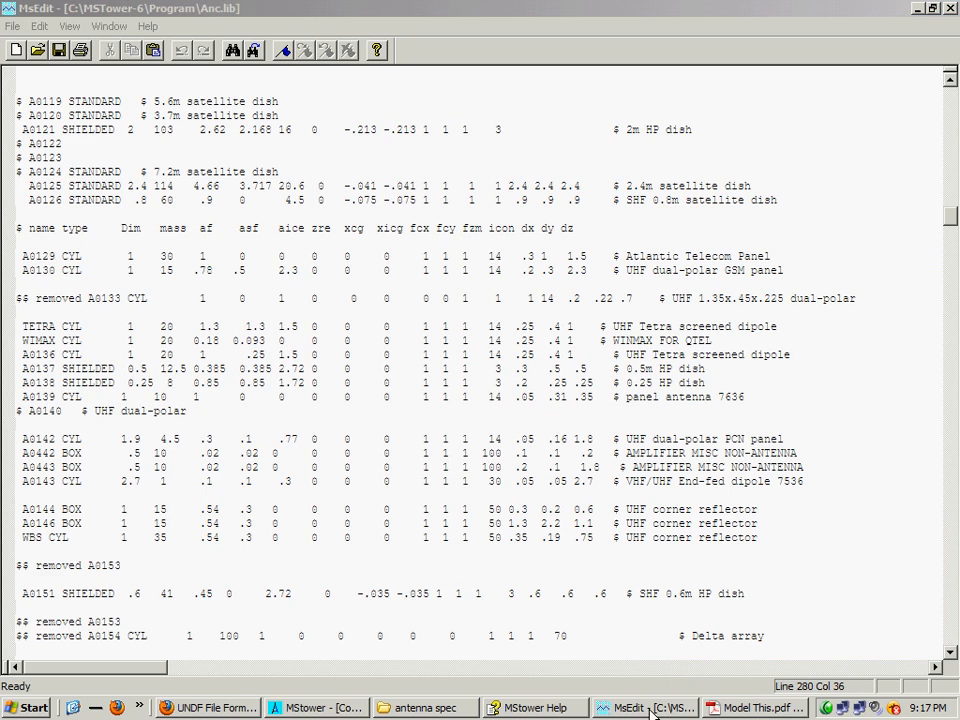
Compare the point load areas and weights on page 17 of Model This.pdf with the antenna entries in Anc.lib.
left_click(757, 708)
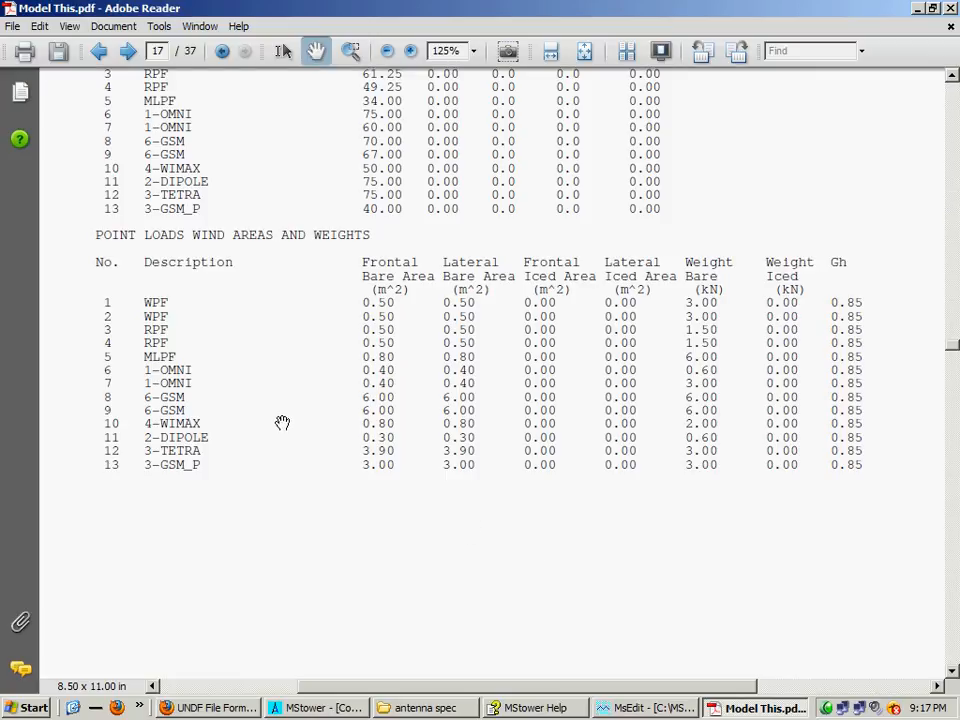
left_click(621, 707)
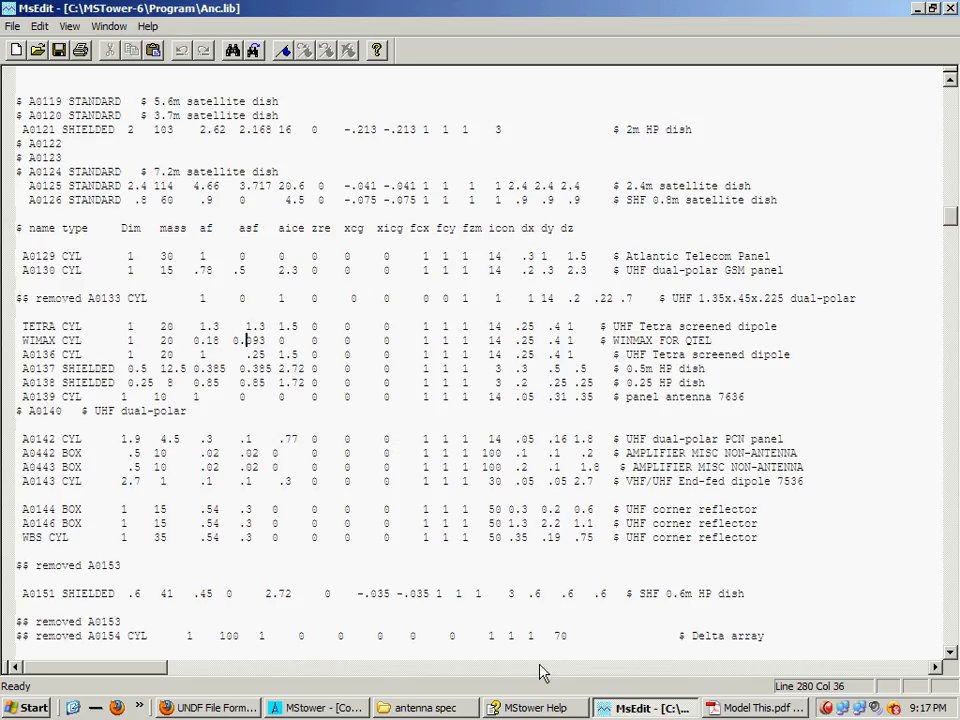
left_click(712, 708)
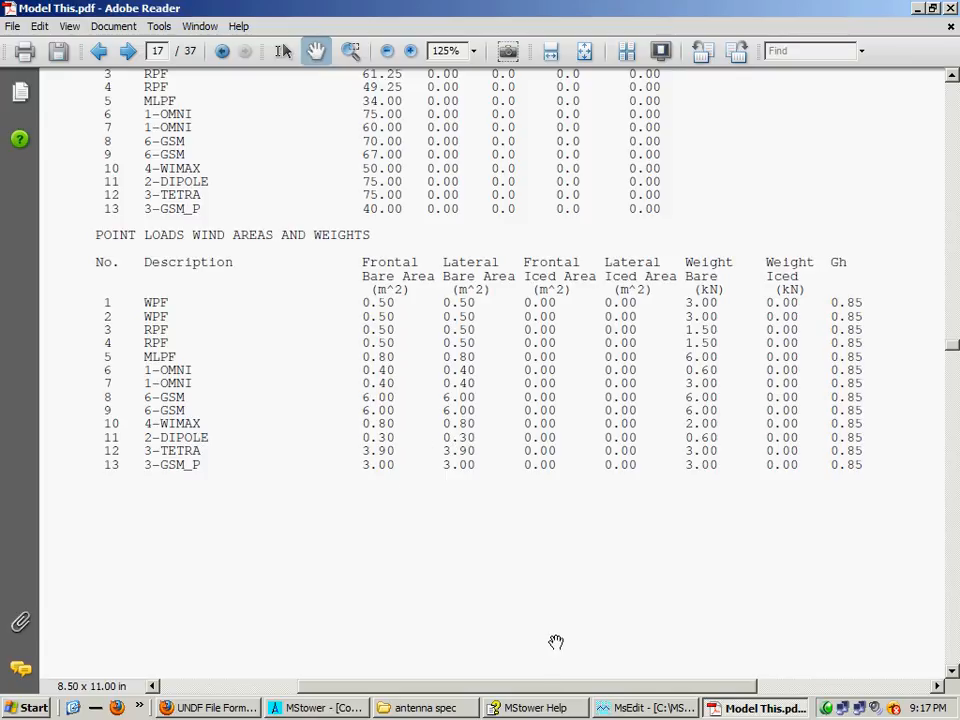
left_click(645, 708)
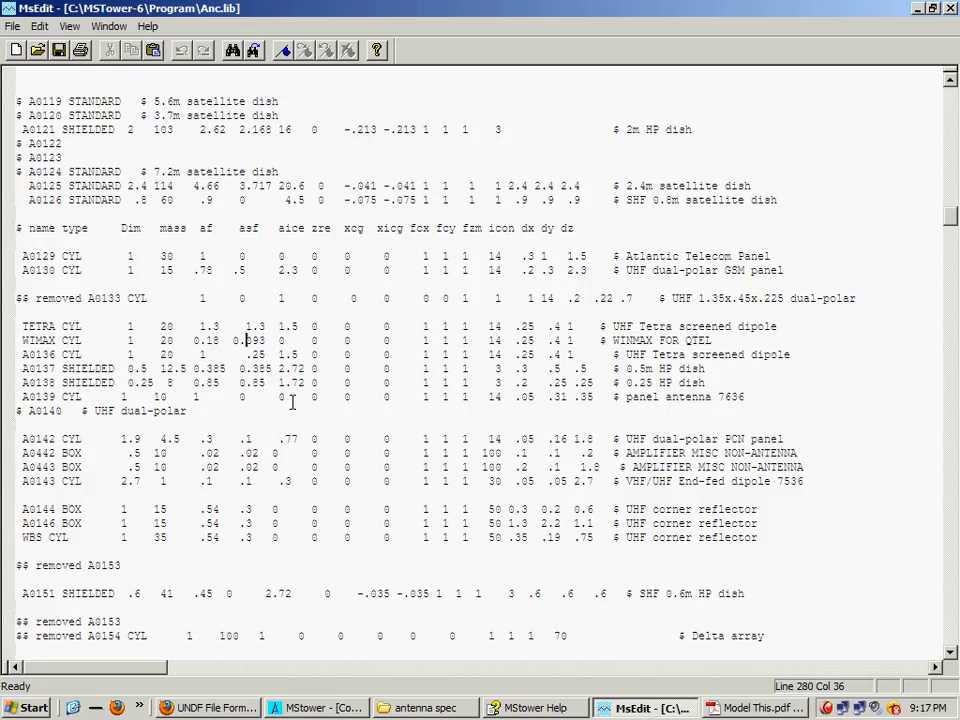
Search the ancillary library for DIPOLE, stepping through the matches to the DIPOLE40 entry, and end the search.
key("ctrl+f")
type("DIPOLE")
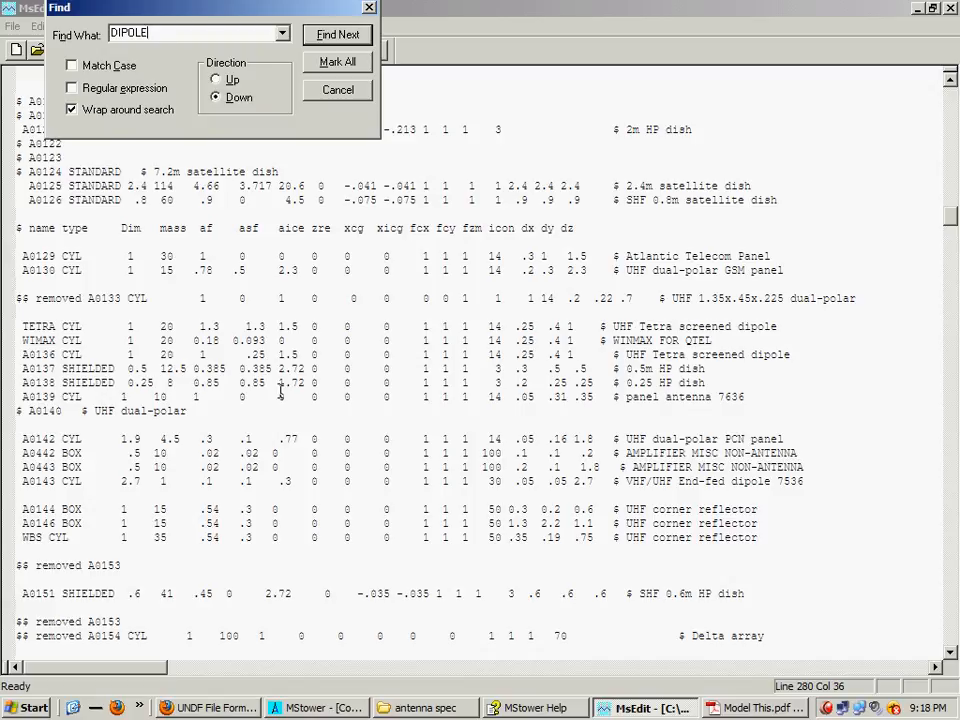
left_click(338, 34)
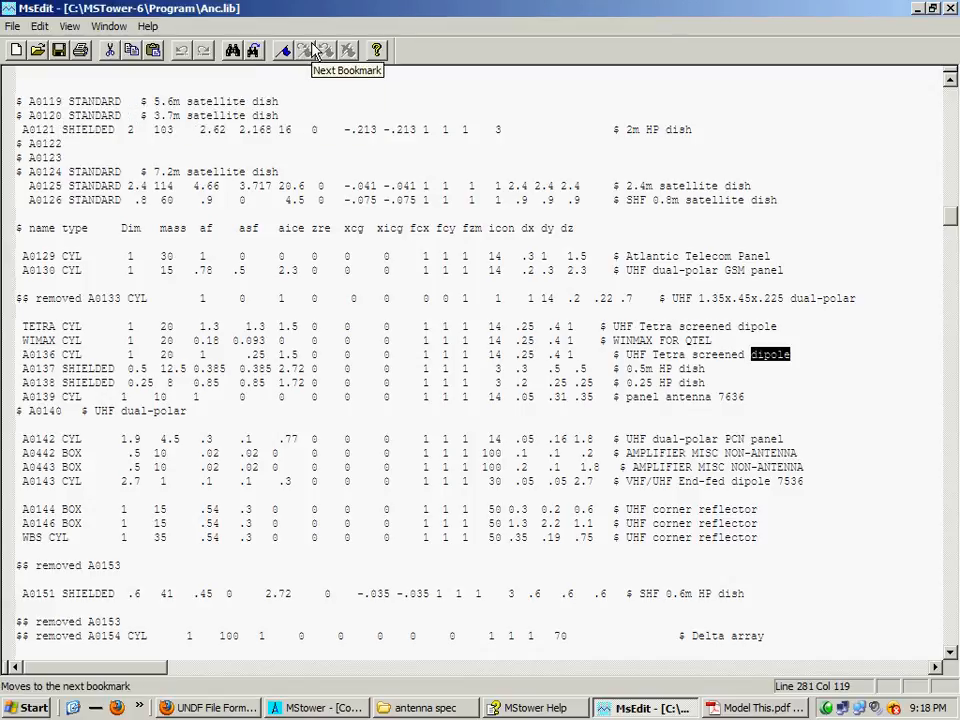
key("ctrl+f")
key("Return")
key("ctrl+f")
key("Return")
key("ctrl+f")
key("Return")
key("ctrl+f")
key("Return")
key("ctrl+f")
key("Return")
key("ctrl+f")
key("Return")
key("ctrl+f")
key("Return")
key("ctrl+f")
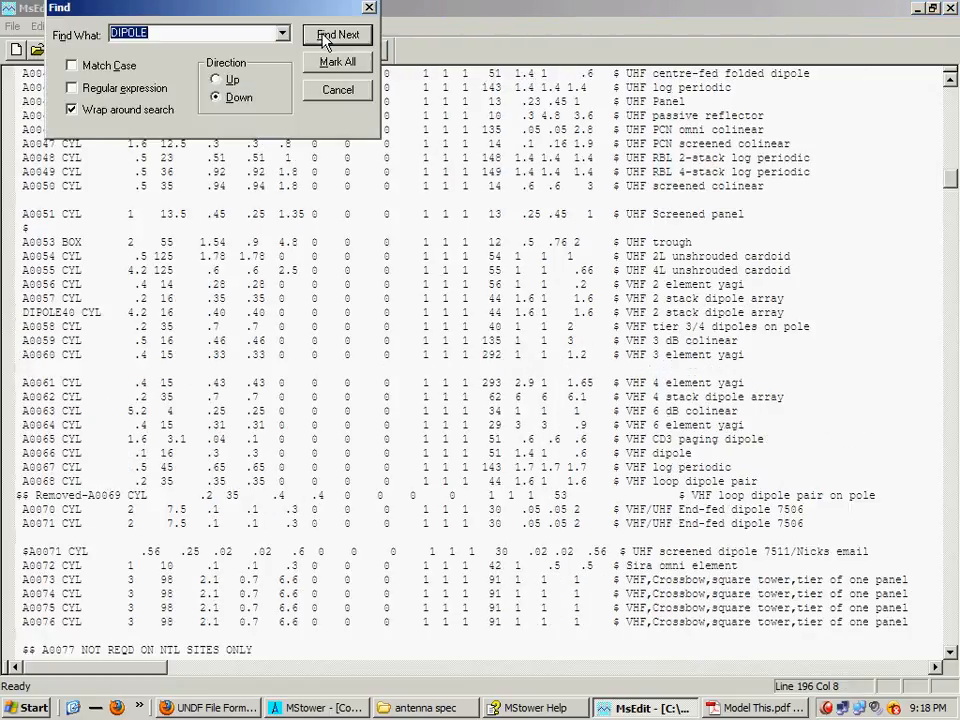
left_click(155, 270)
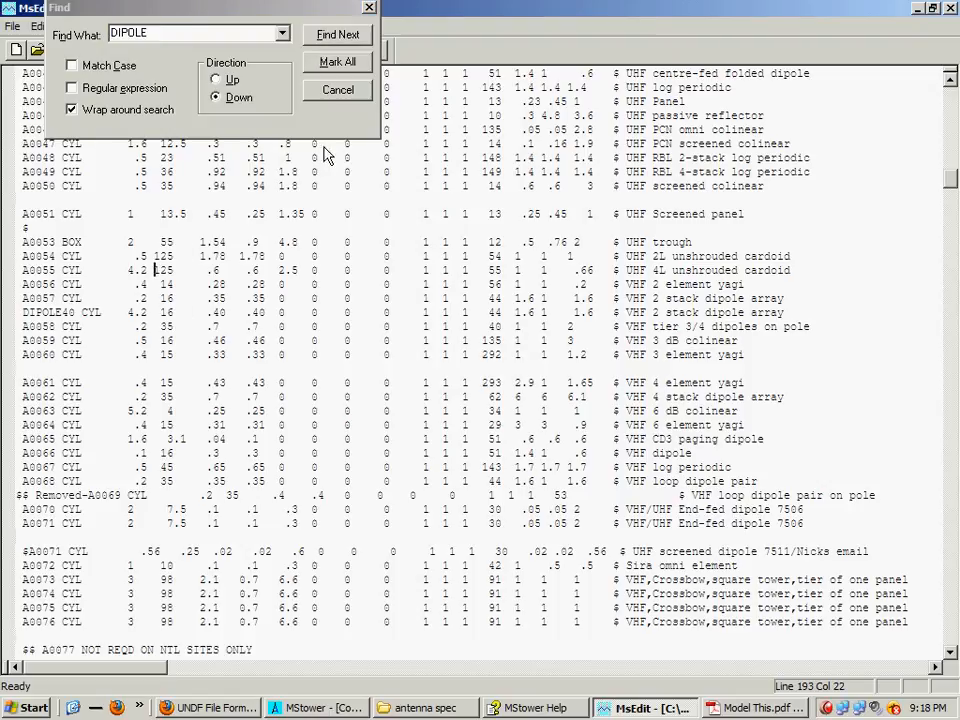
left_click(337, 89)
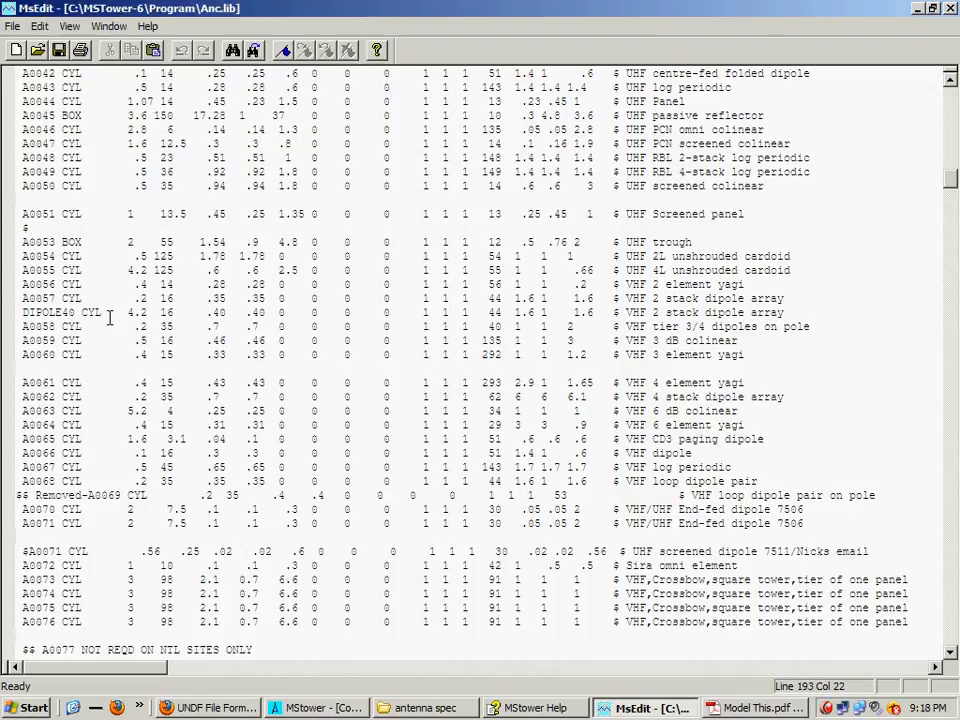
Check the 2-DIPOLE areas in the PDF's point load table, and set the DIPOLE40 entry's af and asf areas to .15 in Anc.lib.
left_click(712, 707)
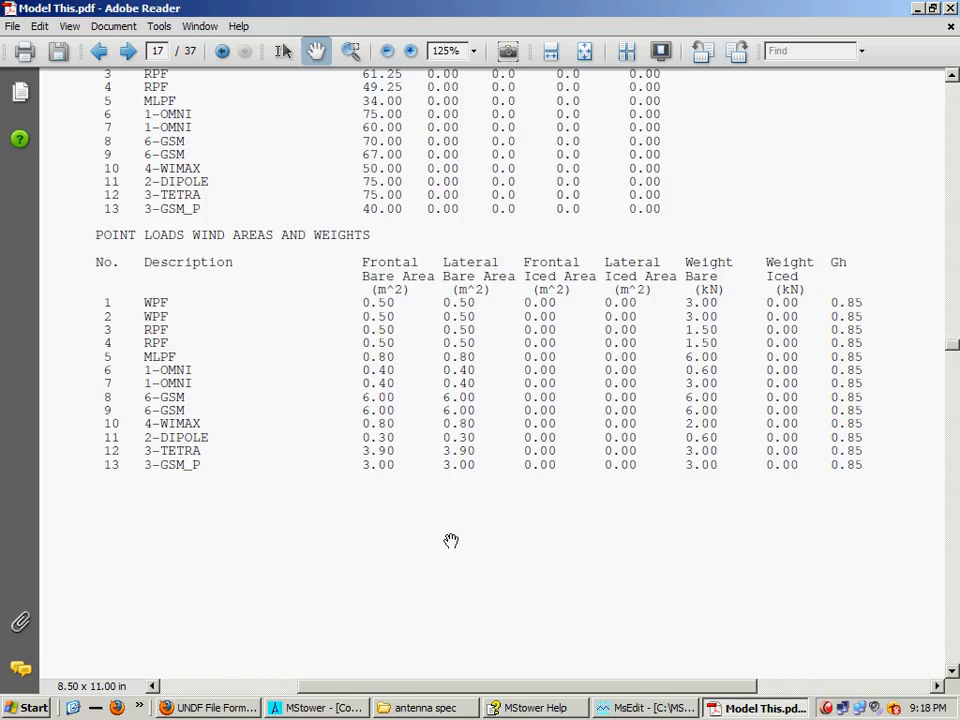
left_click(630, 700)
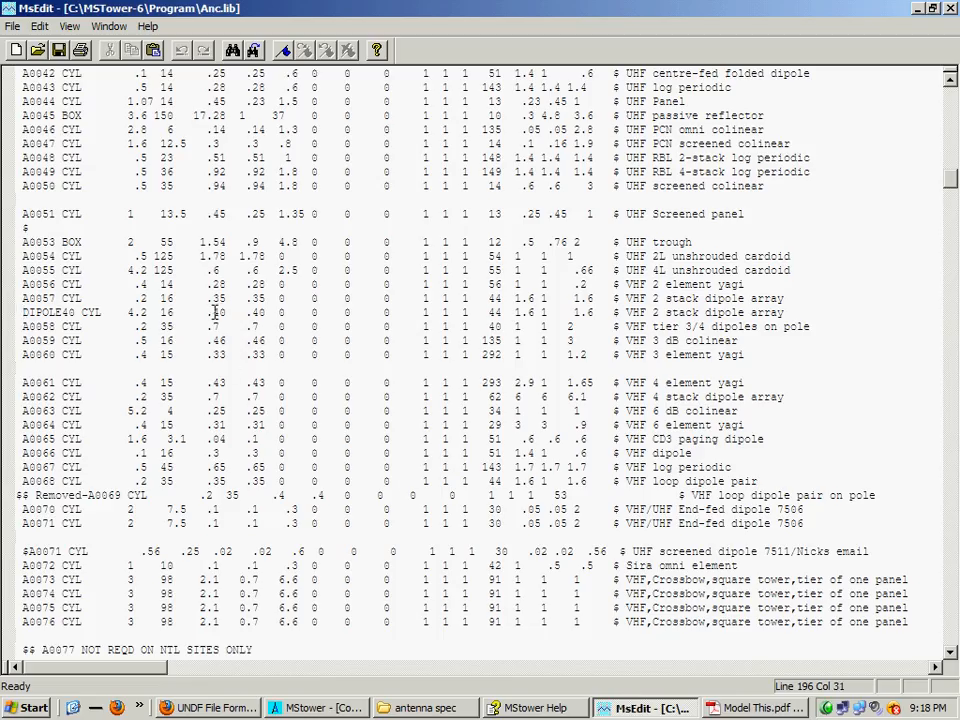
left_click_drag(212, 312, 226, 312)
type("1")
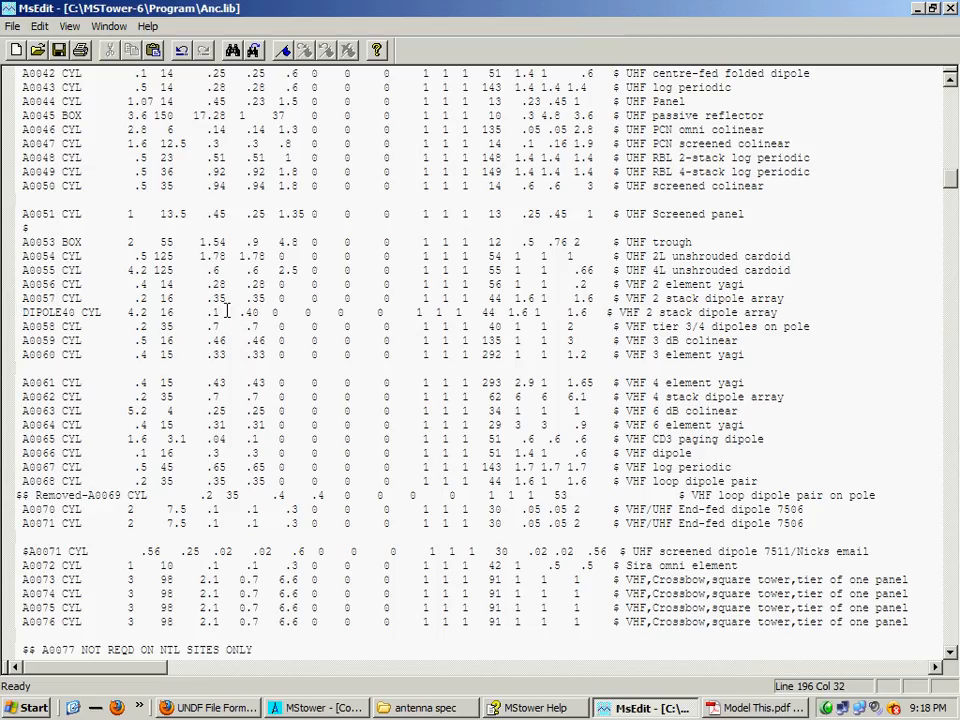
type("4")
key("BackSpace")
type("5")
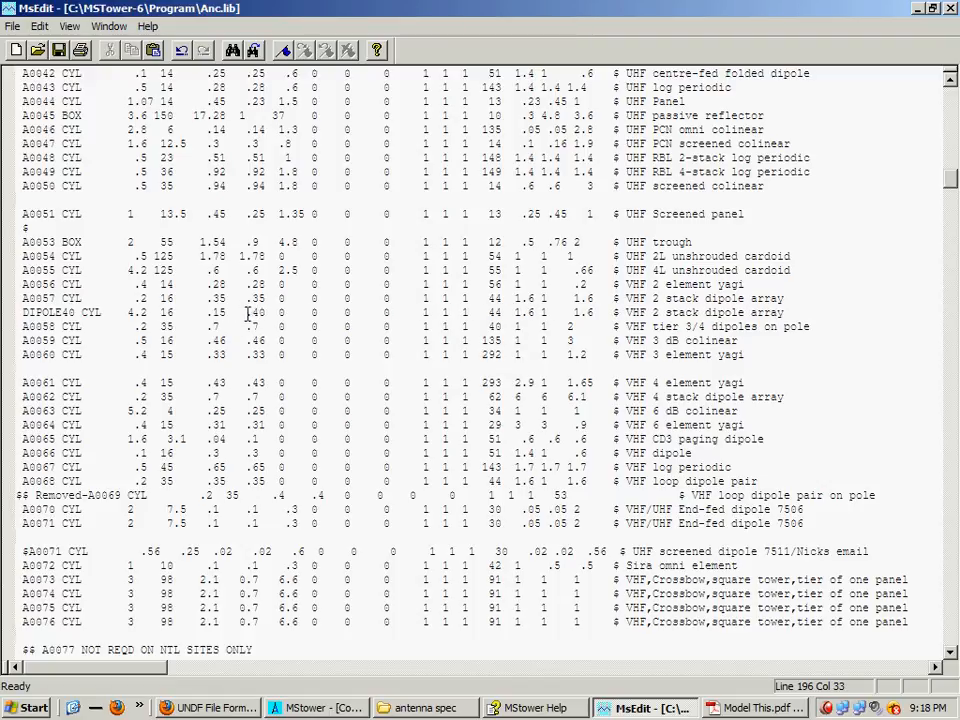
double_click(257, 312)
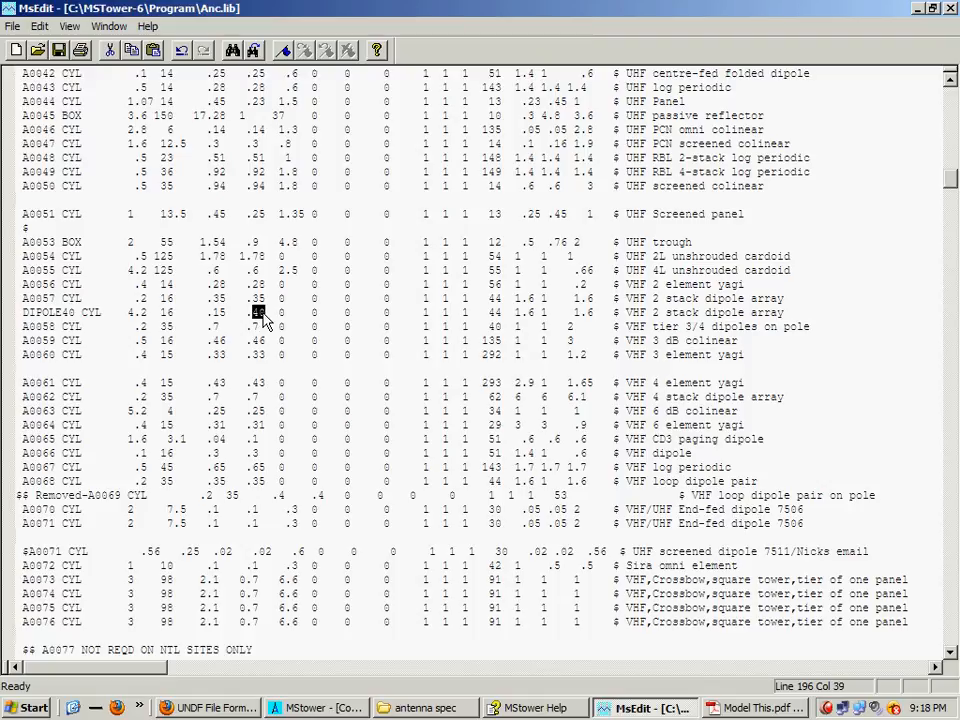
type("15")
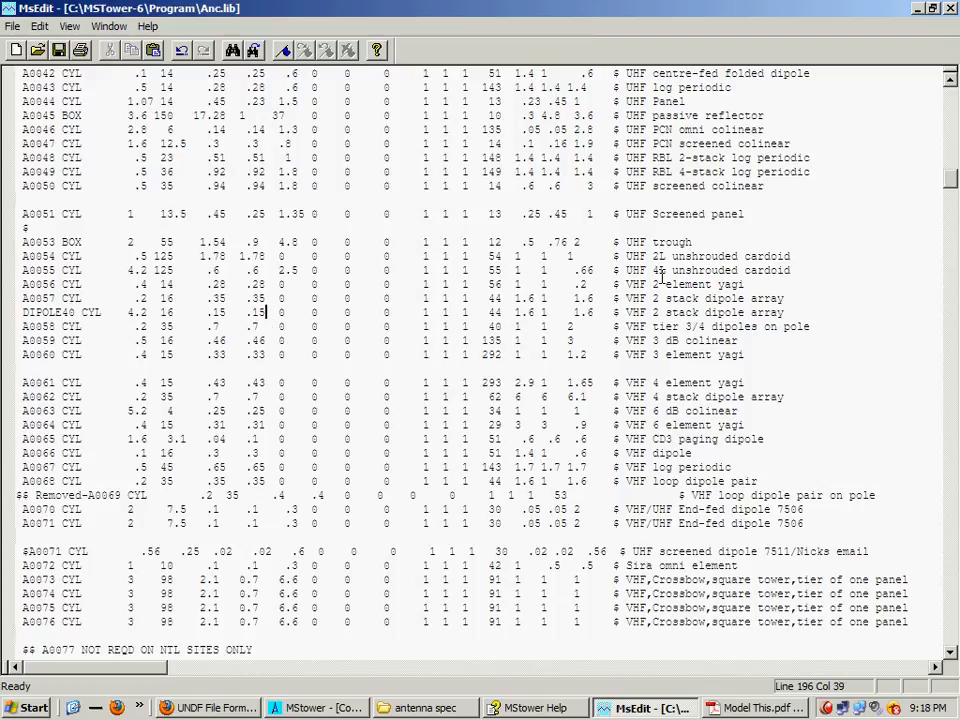
Search the ancillary library from its beginning for WIMAX and bring the WIMAX line and its column headings into view.
left_click_drag(953, 190, 953, 88)
left_click(617, 246)
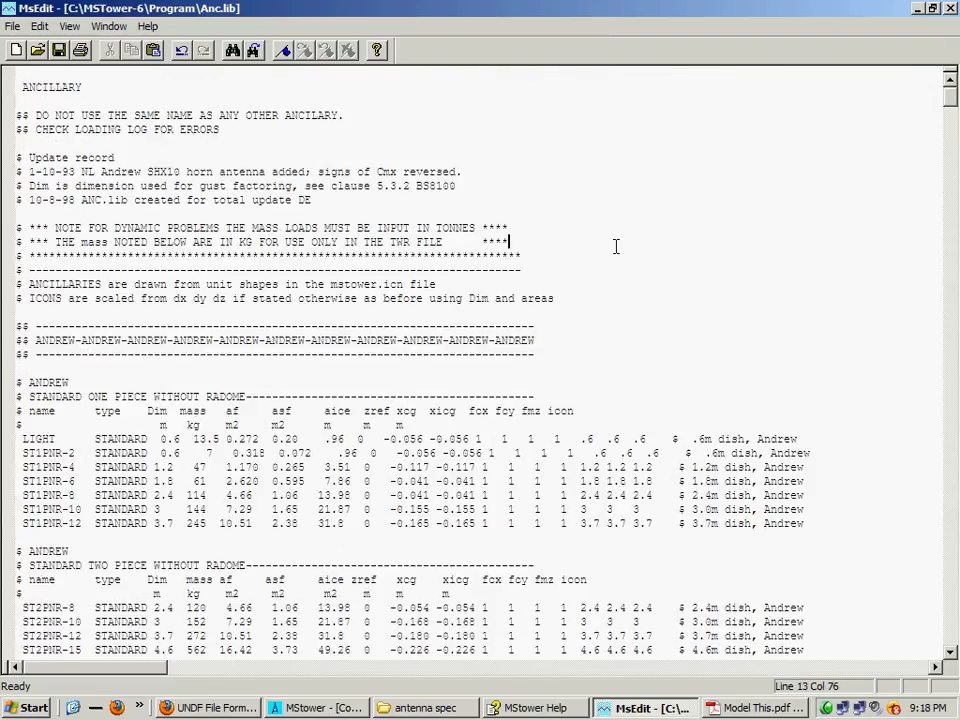
key("ctrl+f")
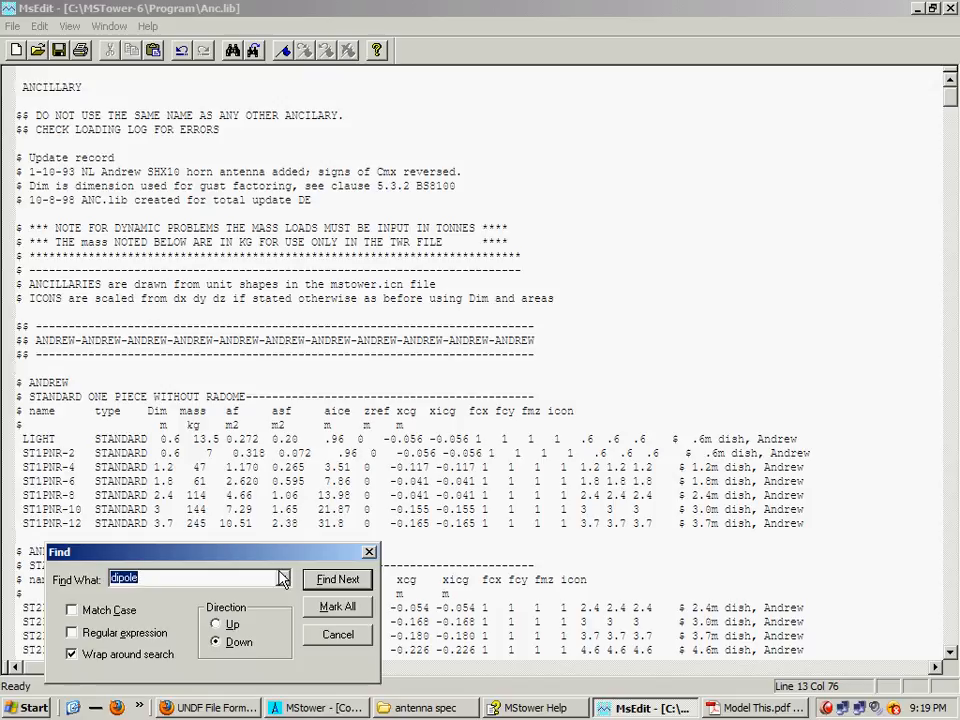
type("WIMAX")
left_click(336, 580)
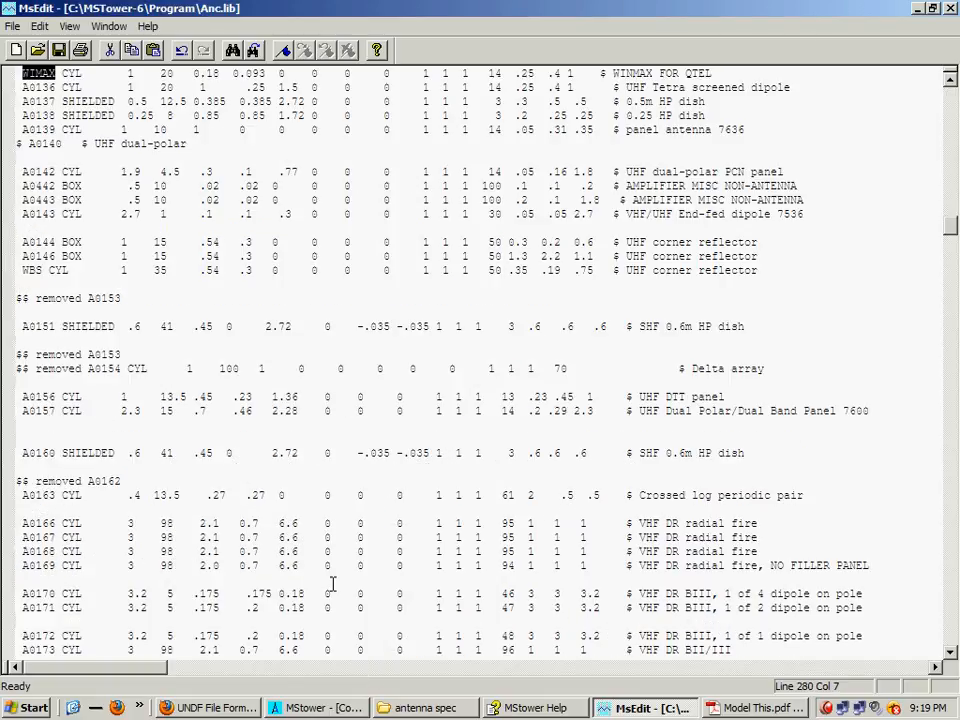
scroll(716, 176, "up", 3)
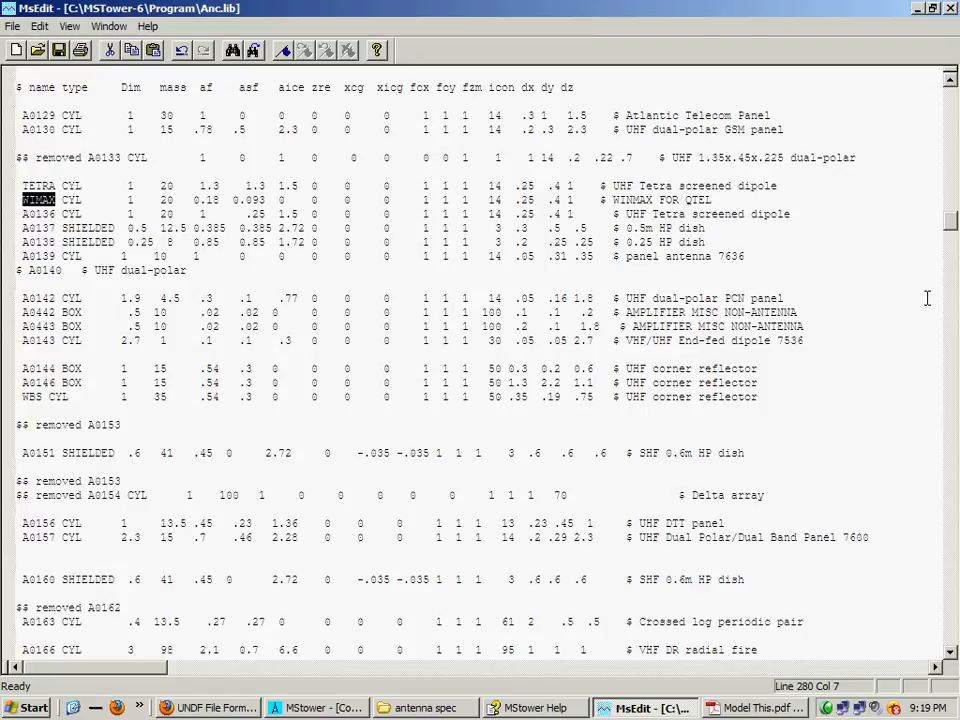
Search the ancillary library from its beginning for OMNI, stepping through the matches to the CSR-OMNI line.
left_click_drag(955, 228, 955, 90)
left_click(589, 216)
key("ctrl+f")
type("OM")
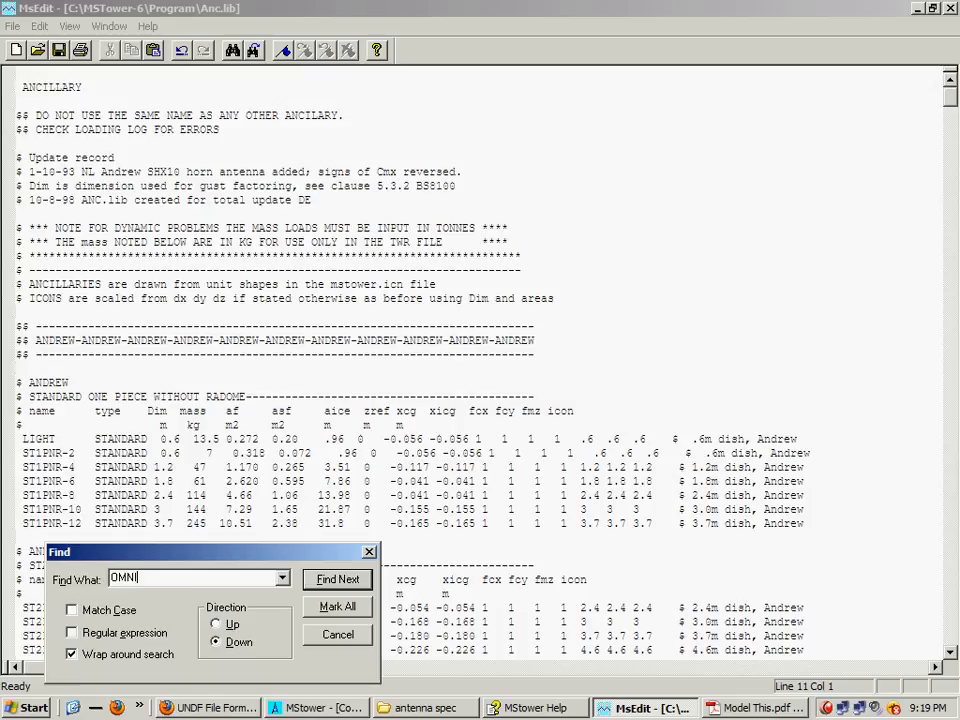
type("NI")
left_click(351, 573)
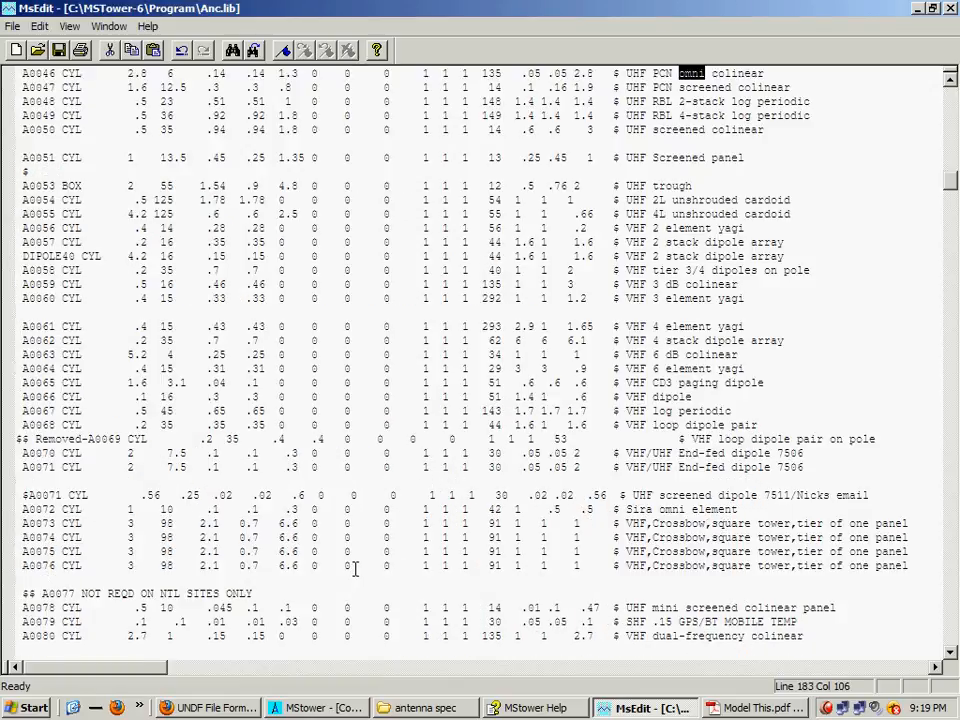
key("ctrl+f")
key("Return")
key("ctrl+f")
key("Return")
key("ctrl+f")
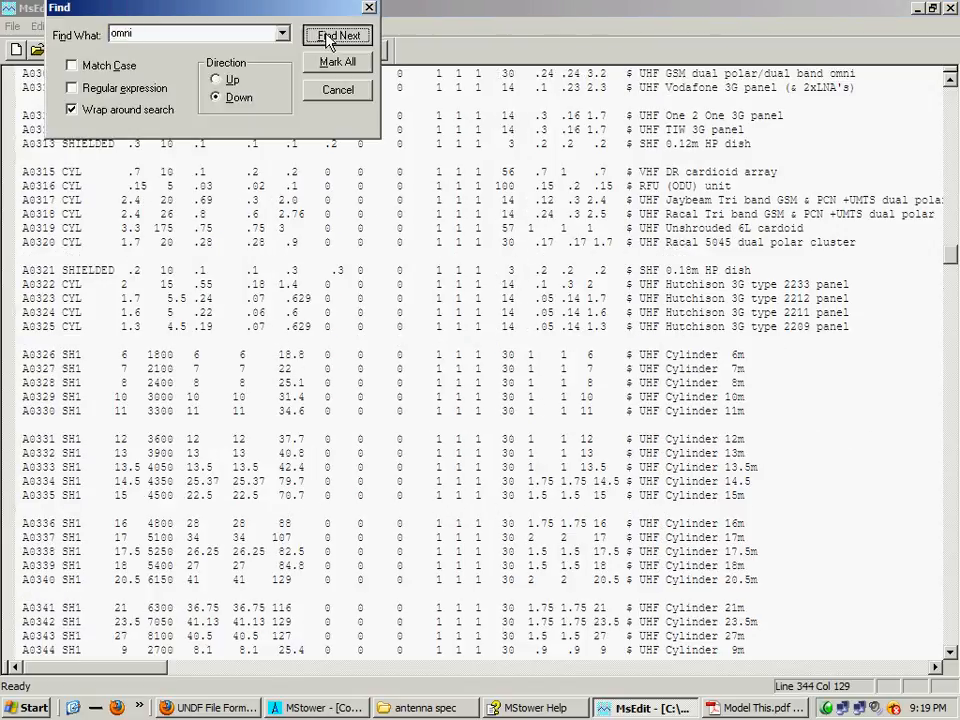
key("Return")
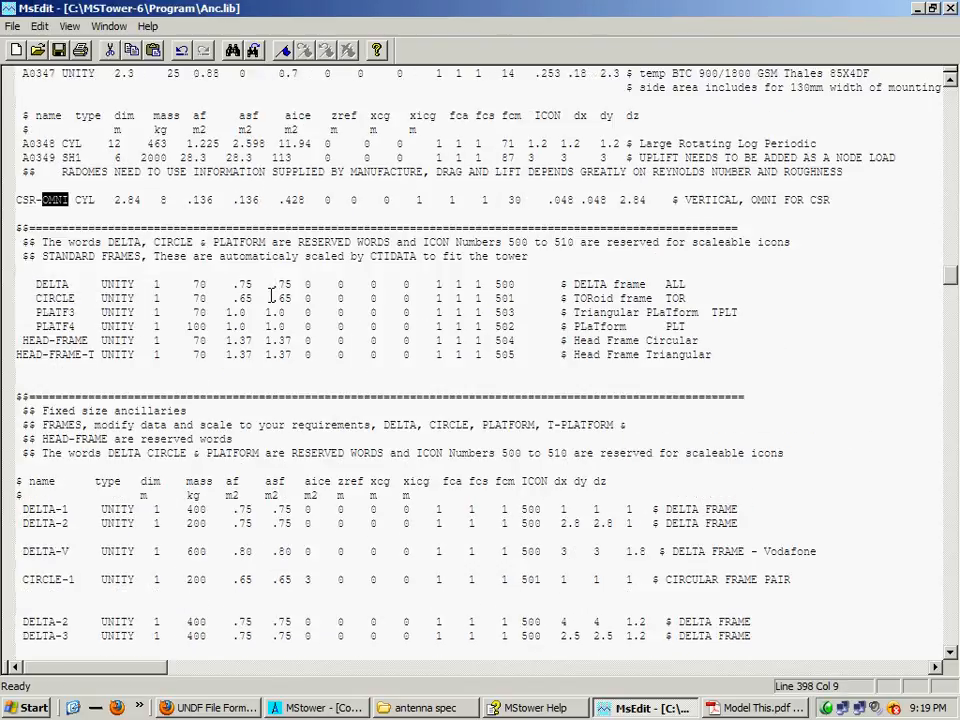
key("ctrl+f")
key("Return")
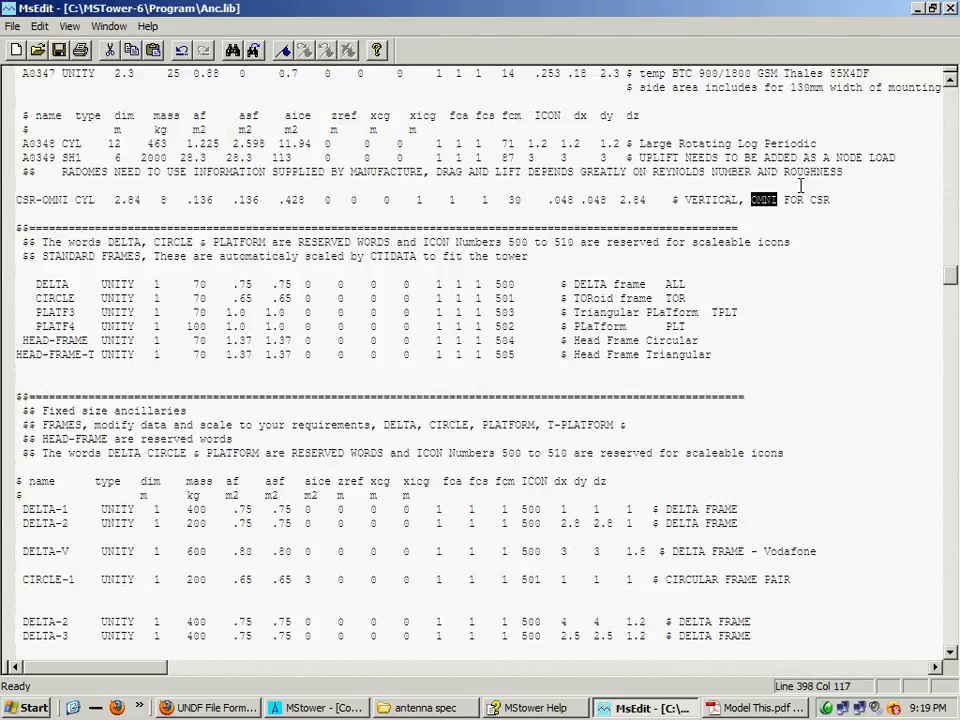
Restart the OMNI search from the beginning of the ancillary library and step through the matches past CSR-OMNI to the OMNI3M entry.
key("ctrl+Home")
left_click(503, 191)
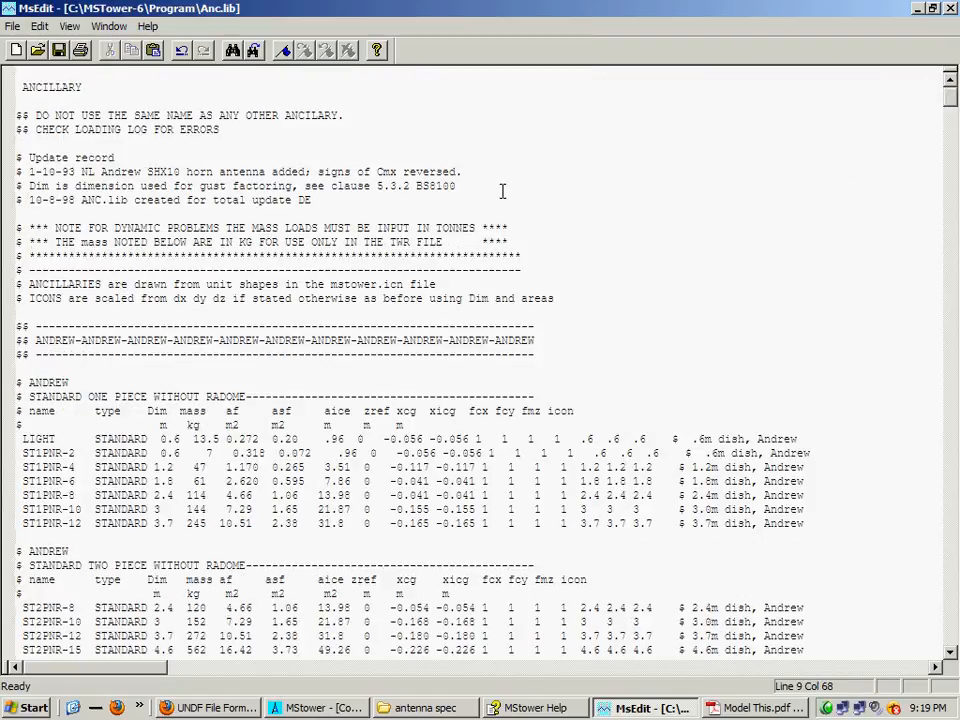
key("ctrl+f")
key("Return")
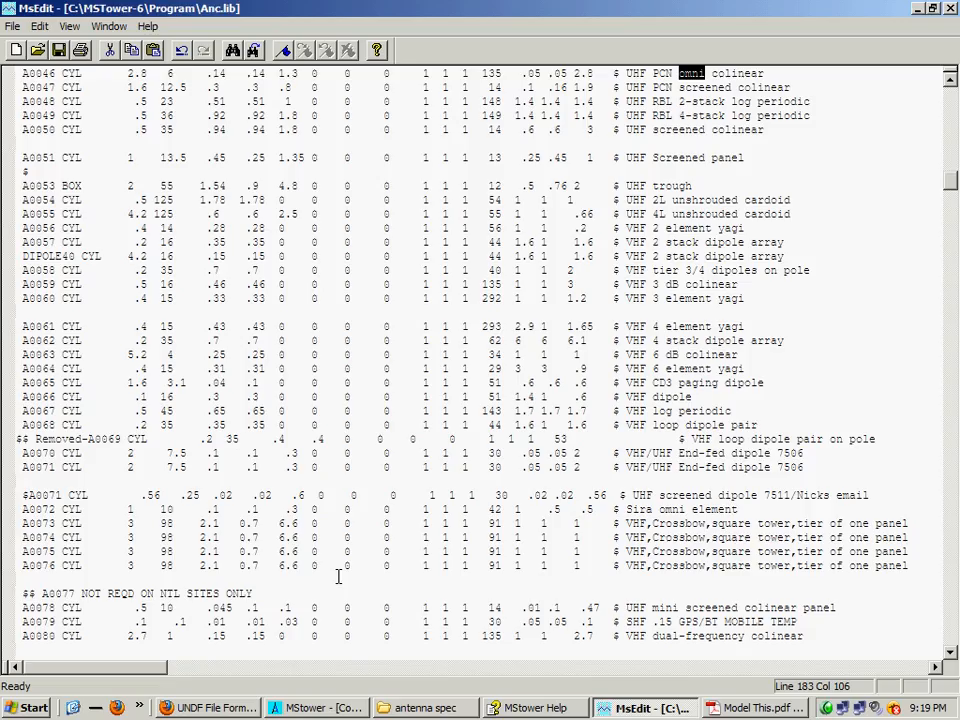
key("ctrl+f")
left_click(346, 42)
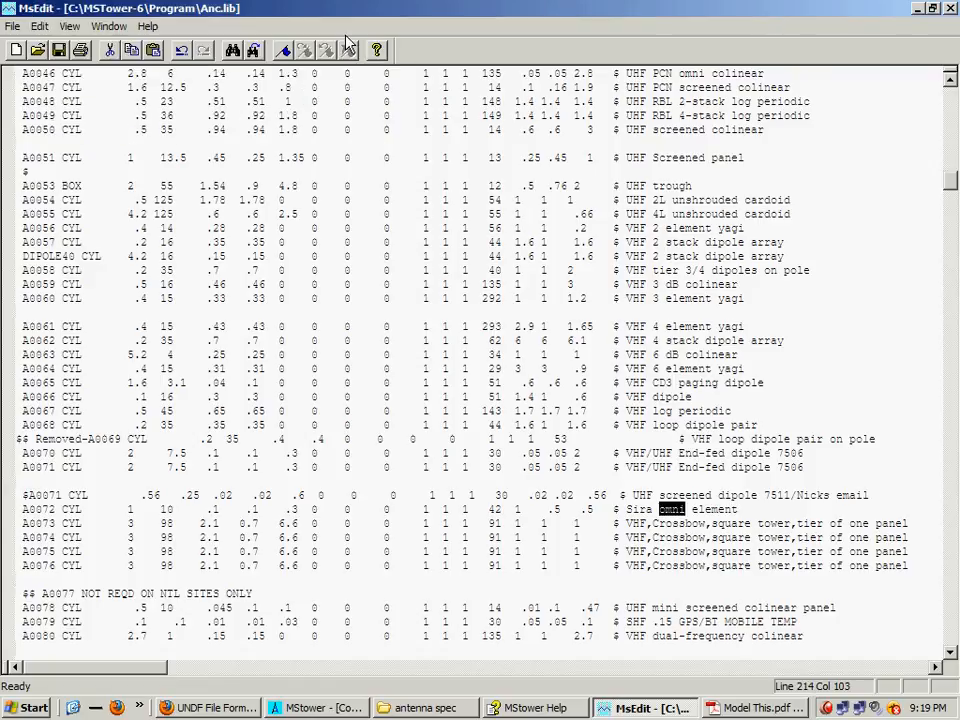
key("ctrl+f")
left_click(346, 42)
key("ctrl+f")
left_click(390, 34)
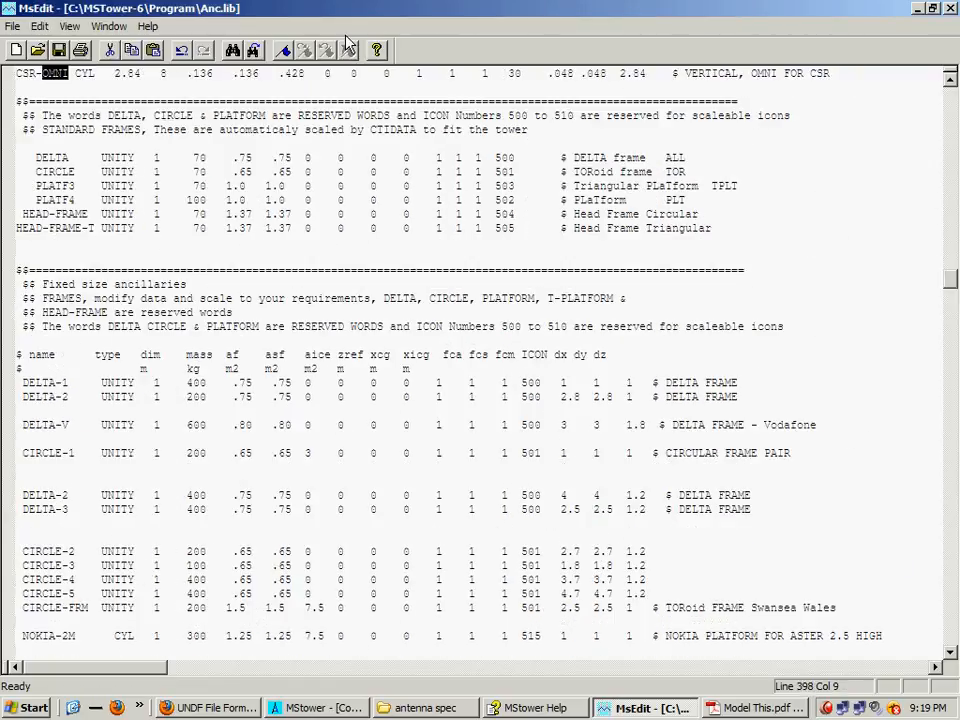
scroll(298, 292, "up", 3)
key("ctrl+f")
left_click(338, 35)
key("ctrl+f")
left_click(338, 36)
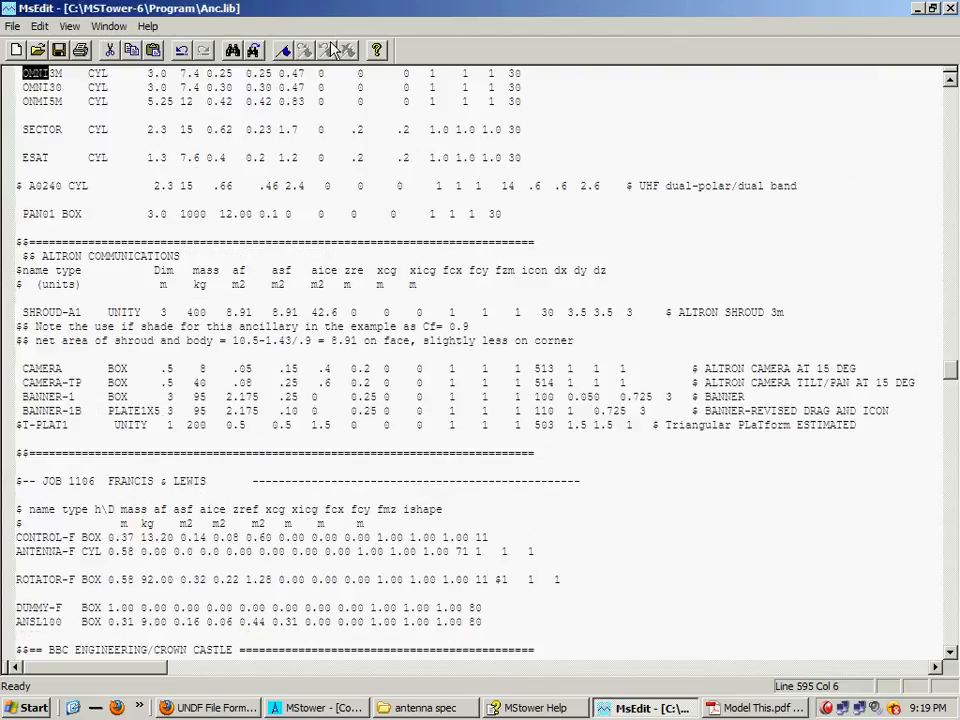
Set the OMNI30 entry's af and asf areas to 0.40 in the ancillary library.
scroll(312, 349, "up", 3)
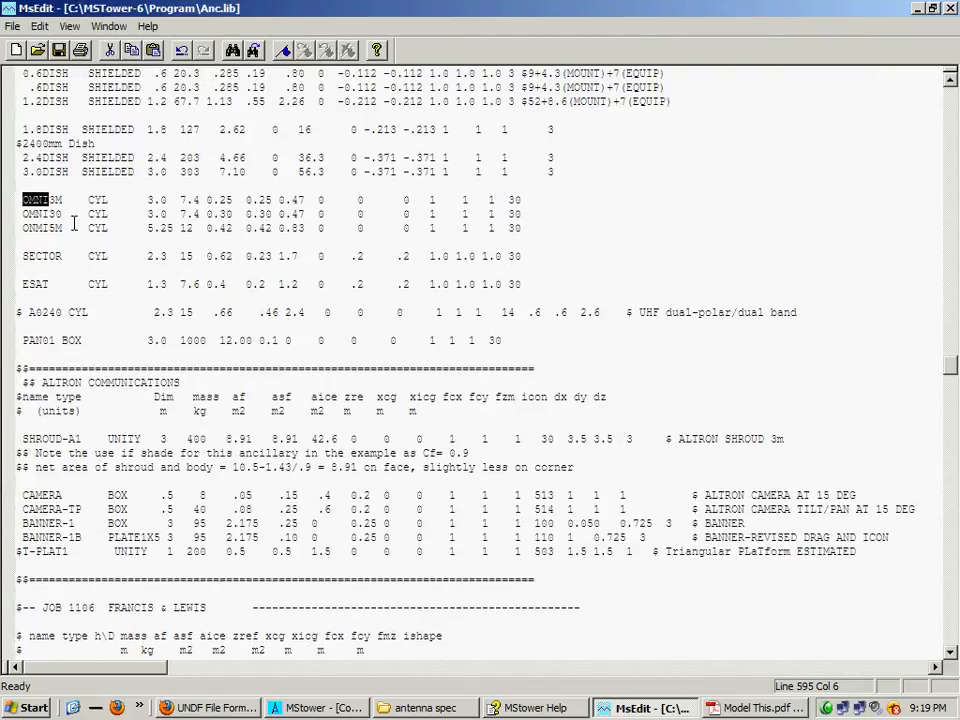
left_click(54, 213)
left_click(222, 213)
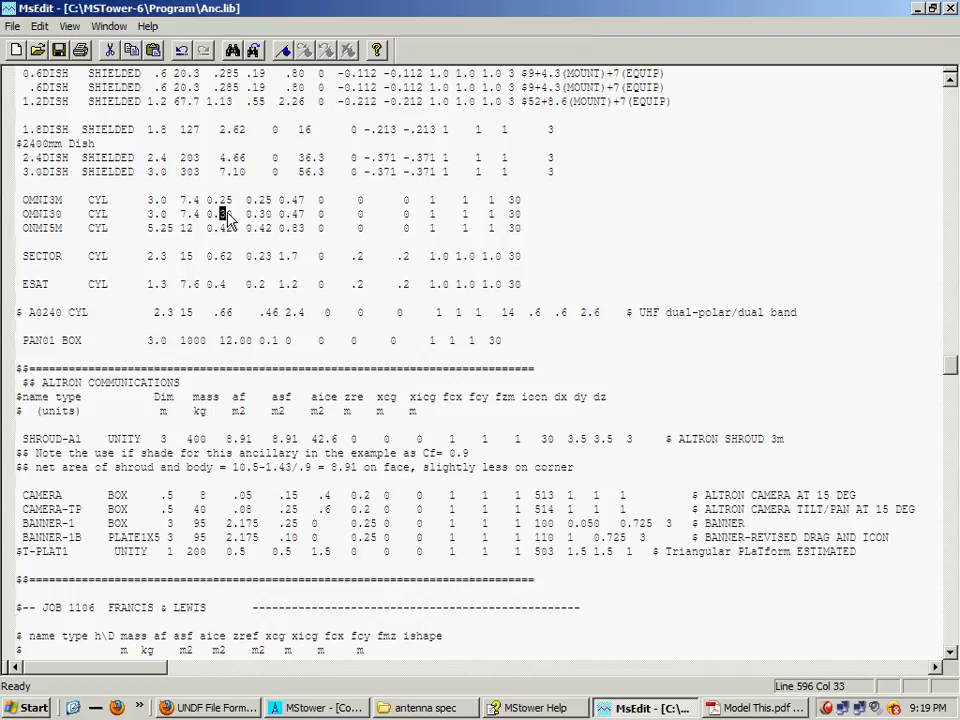
type("4")
left_click(265, 214)
key("BackSpace")
type("4")
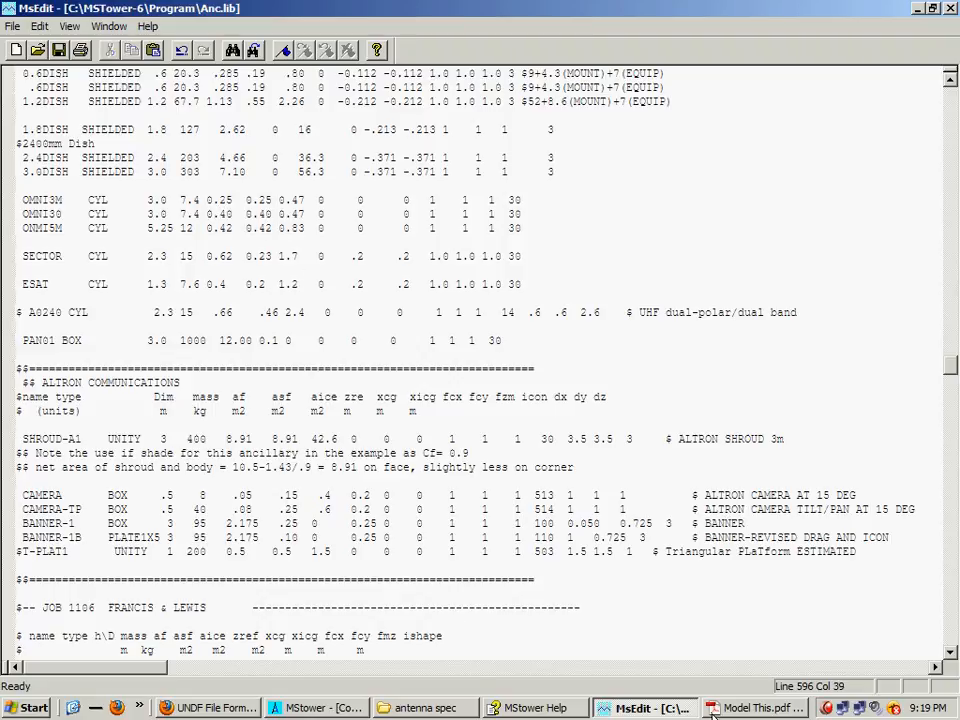
Compare the OMNI30 areas in the ancillary library with the 1-OMNI frontal and lateral bare areas in the PDF's point load table.
left_click(712, 709)
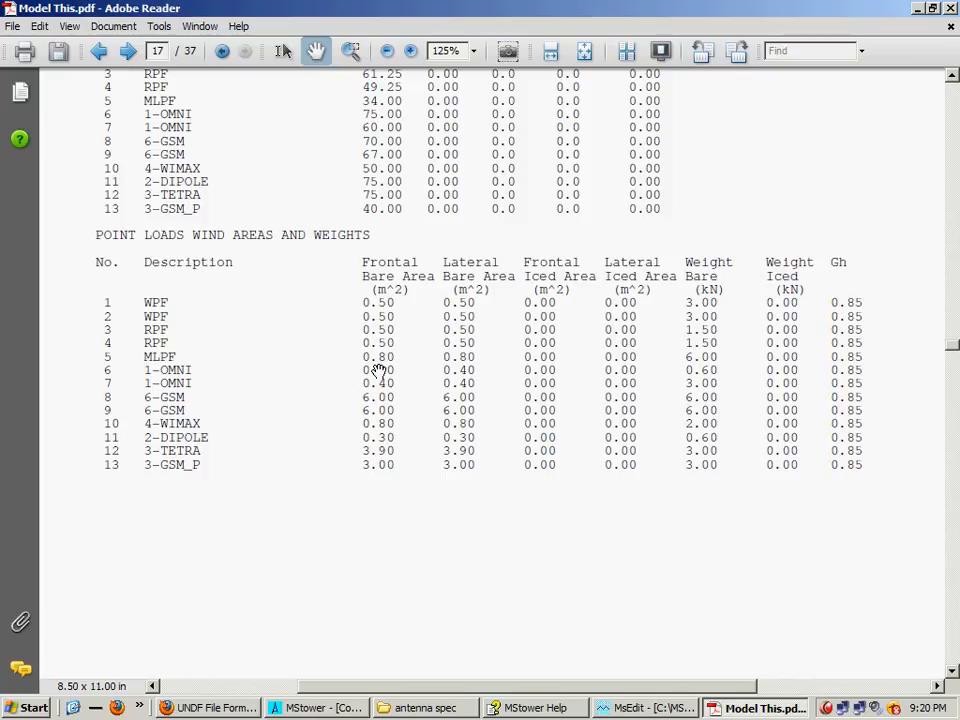
left_click(636, 709)
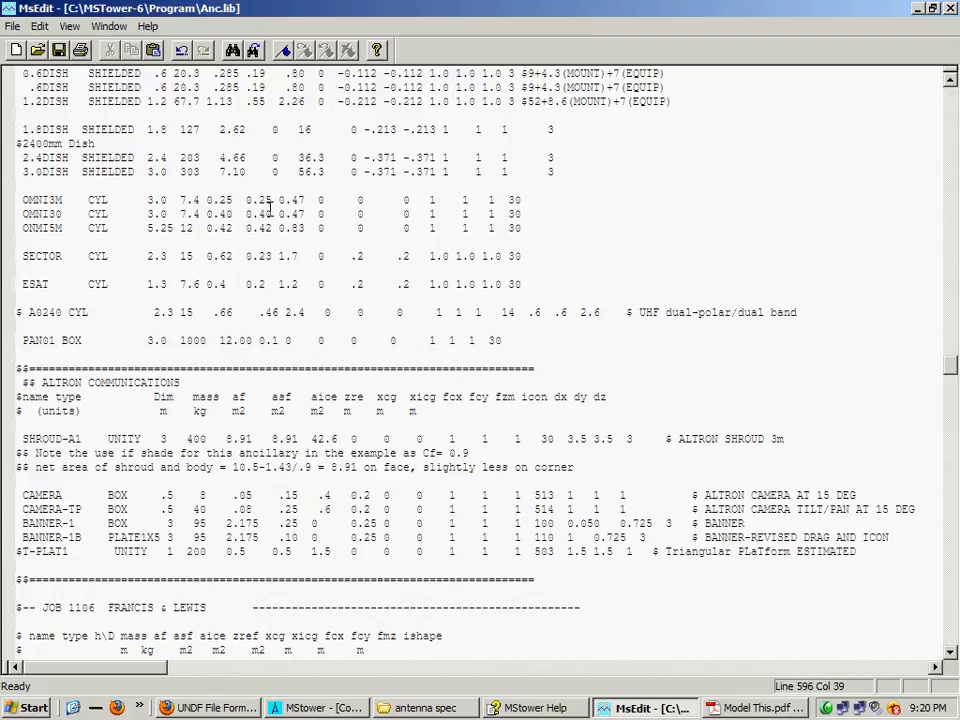
left_click_drag(271, 214, 202, 215)
key("alt+Tab")
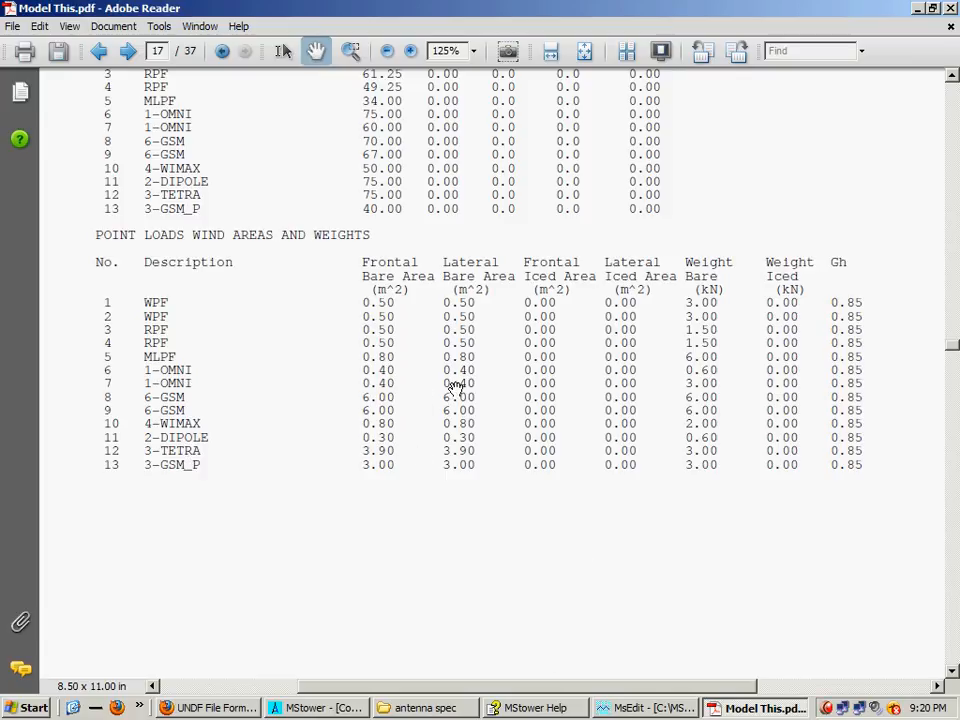
scroll(462, 390, "up", 1)
Close the Anc.lib ancillary library and the Model This.pdf report.
left_click(665, 707)
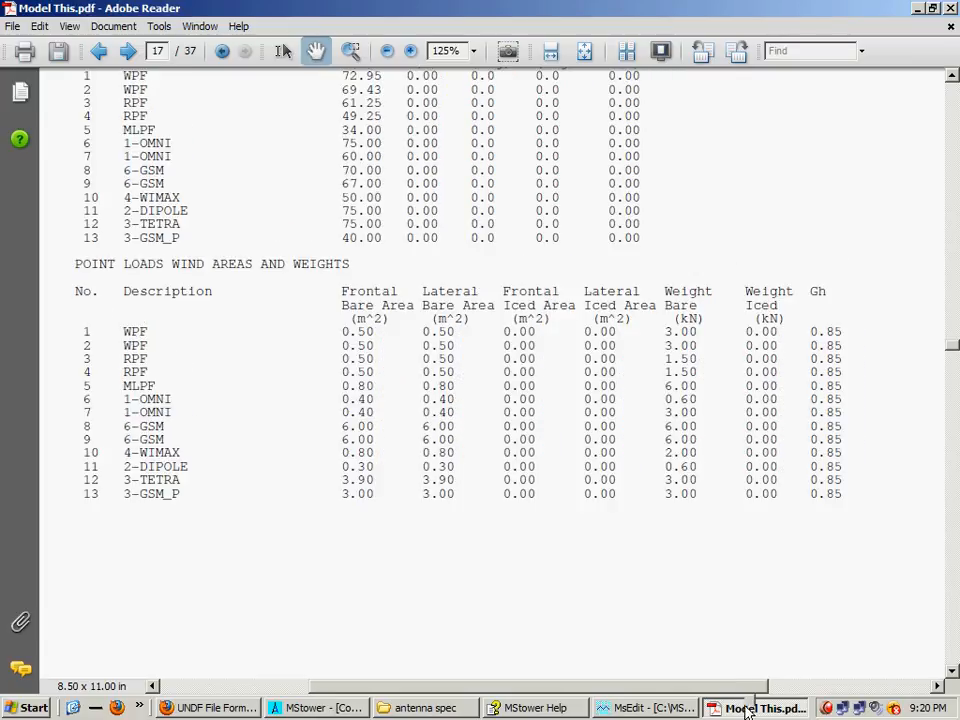
right_click(765, 708)
left_click(800, 689)
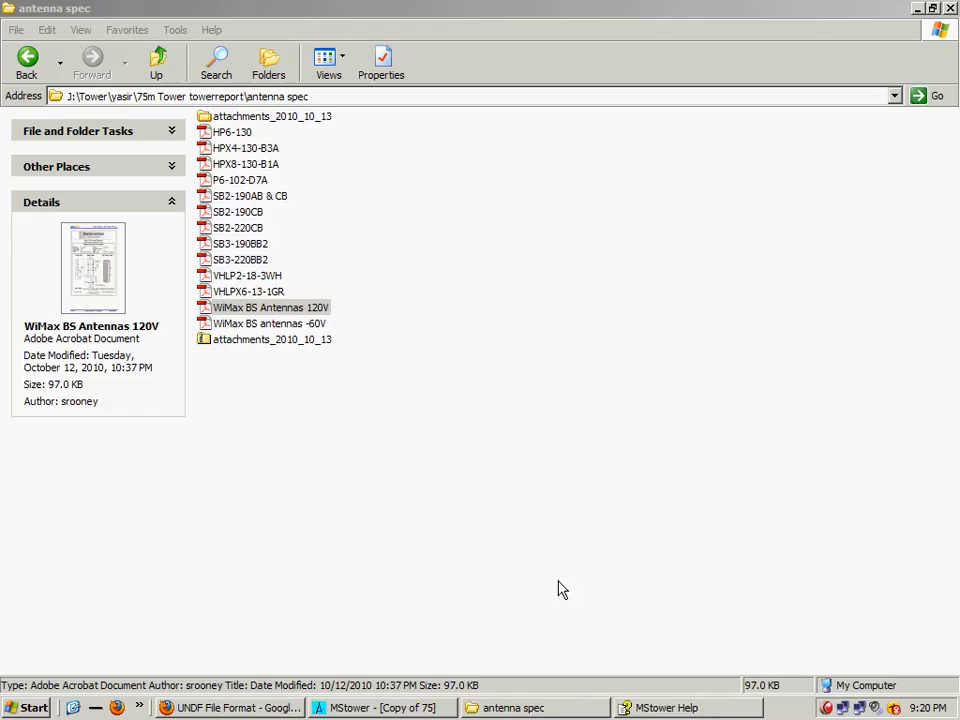
Switch to MStower, show the whole Copy of 75 tower in an isometric view, and rebuild the tower.
left_click(385, 708)
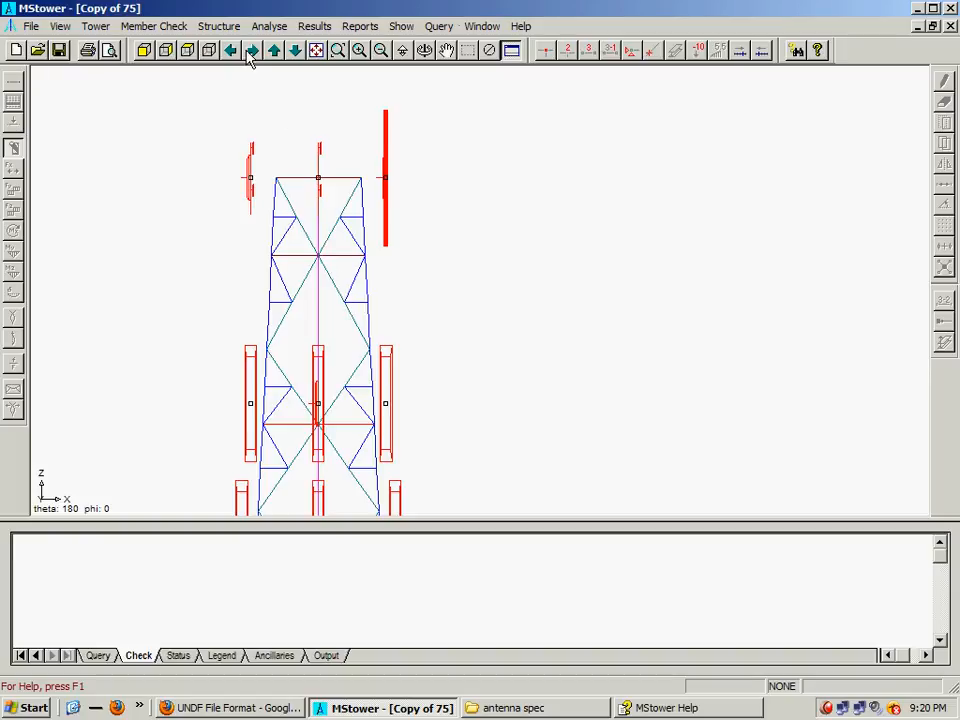
left_click(208, 48)
left_click(96, 26)
left_click(130, 107)
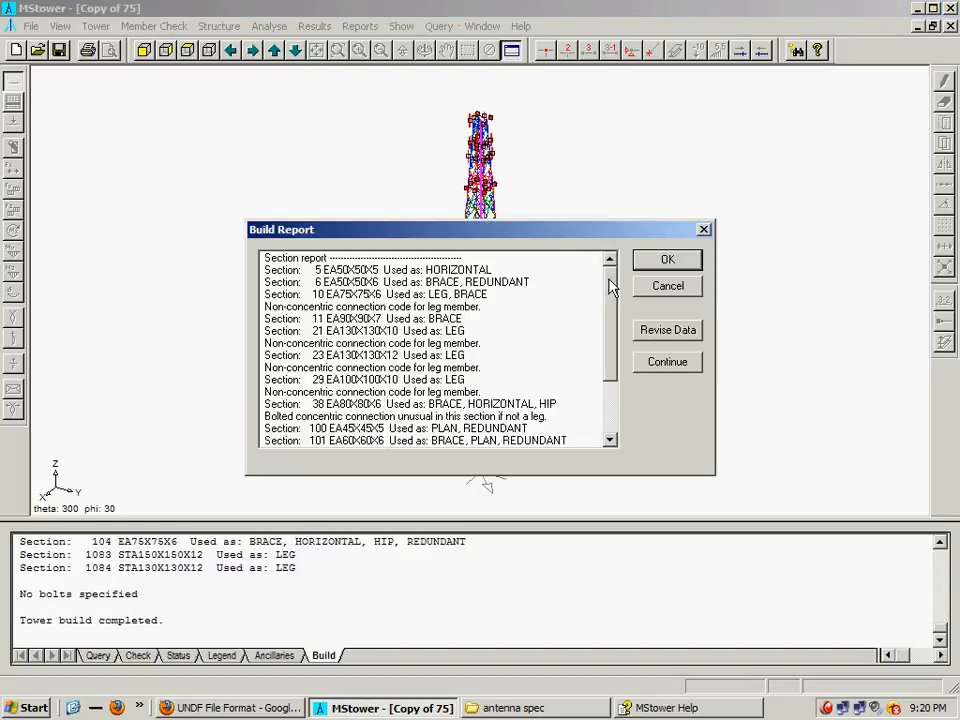
Review and accept the build report, run the job through the linear analysis, and close the analysis window.
left_click_drag(479, 237, 483, 136)
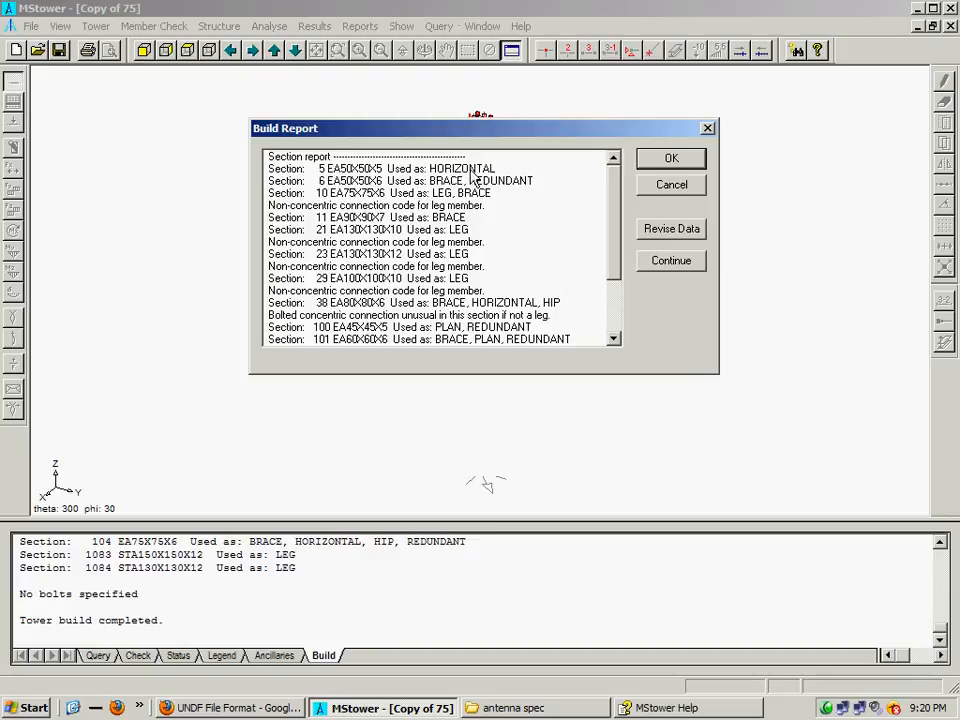
mouse_move(615, 209)
left_mouse_down()
mouse_move(621, 295)
mouse_move(618, 199)
left_mouse_up()
left_click(659, 164)
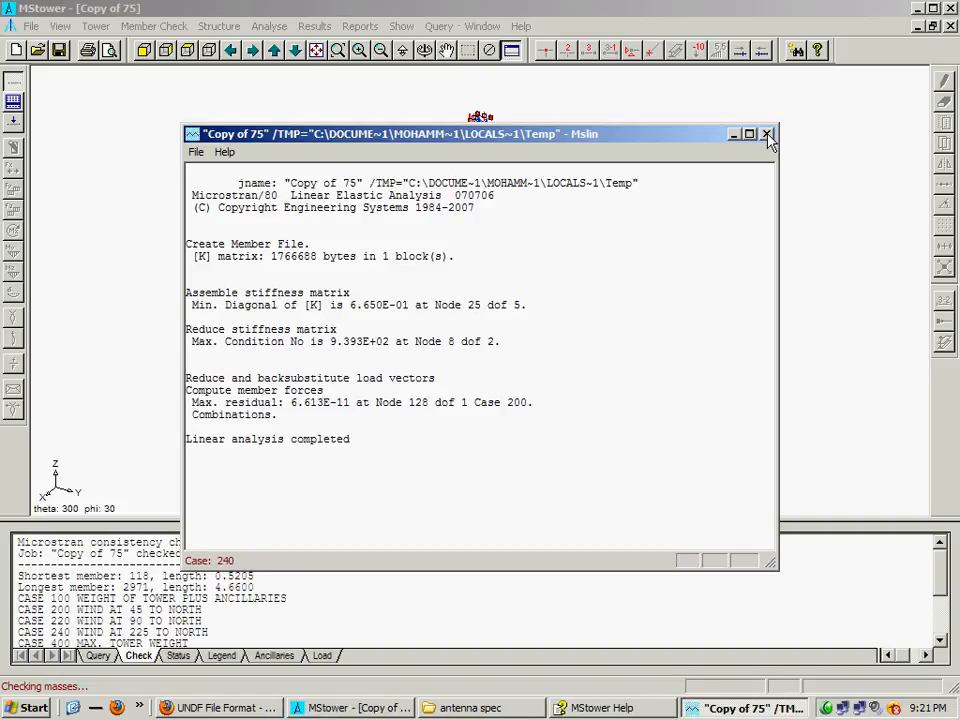
left_click(766, 134)
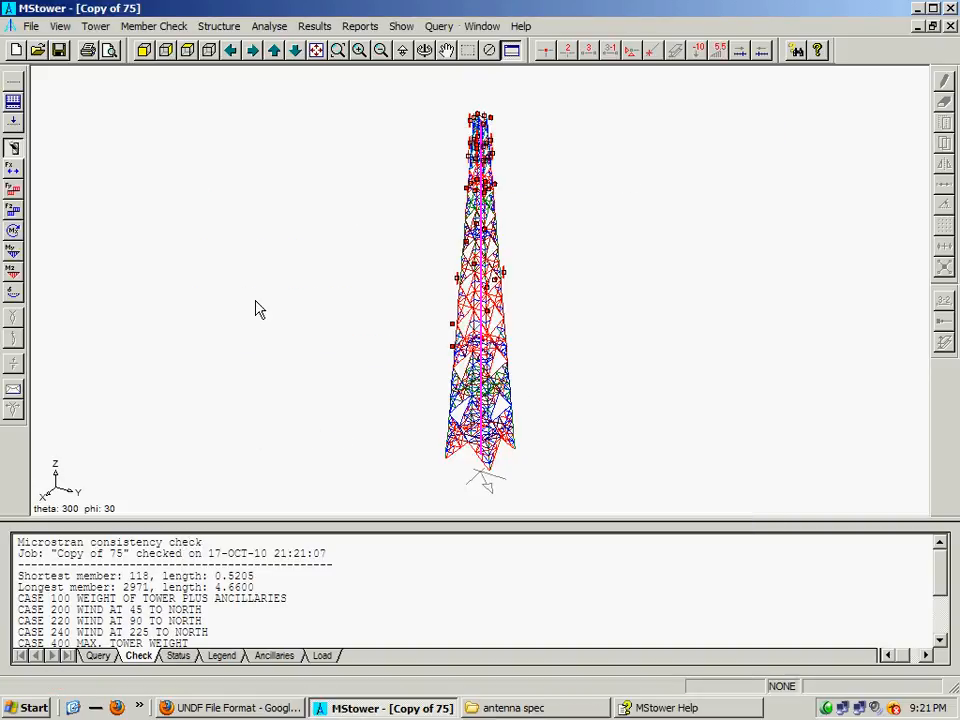
Check the tower members to TIA-222-G for load cases 400, 501-502, 521-522, 541 and 542.
left_click(160, 27)
mouse_move(200, 46)
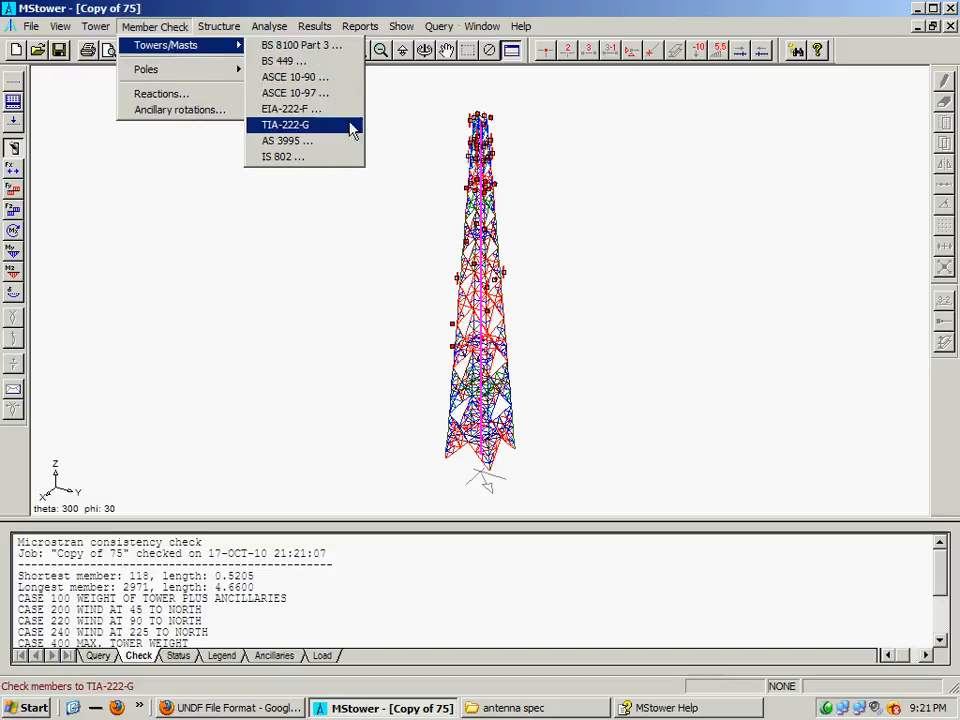
left_click(349, 131)
left_click(430, 546)
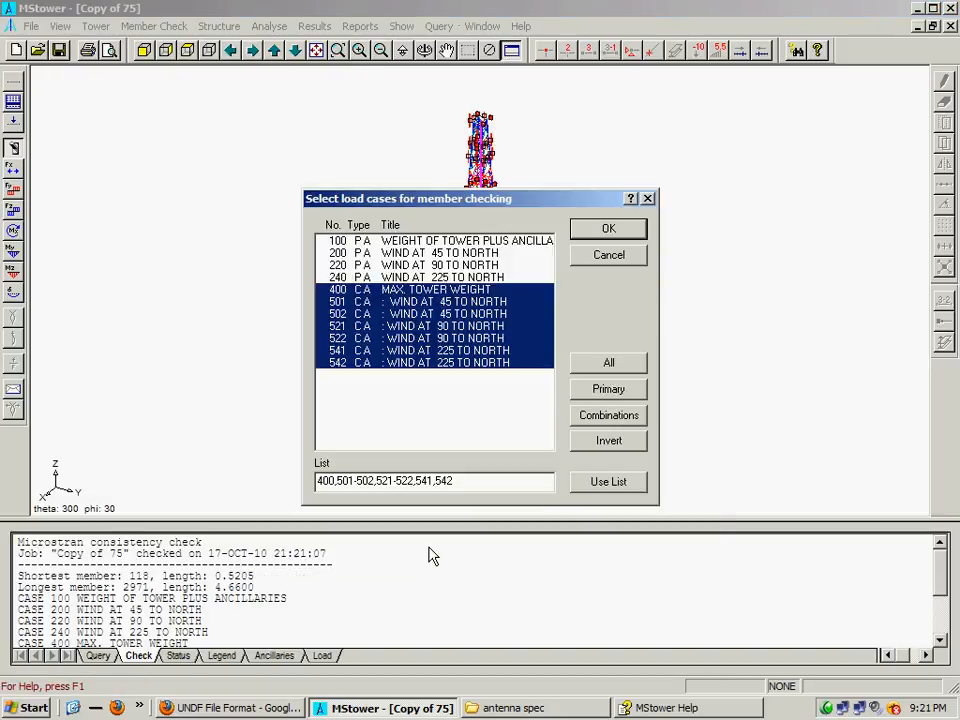
left_click(606, 227)
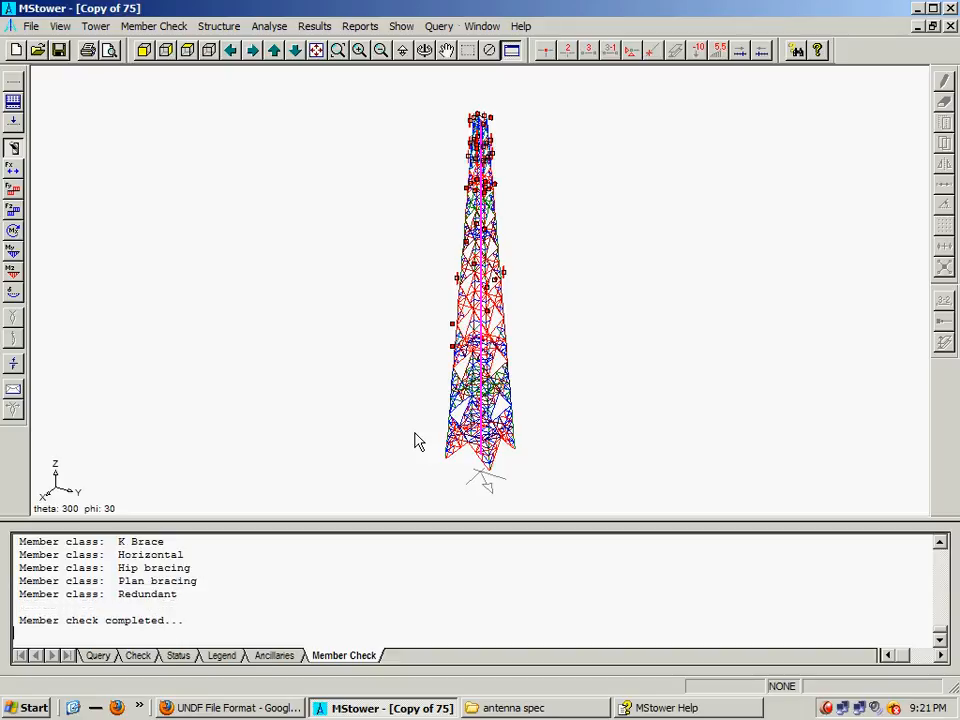
Open the design summary report of the member check and go to the mass summary at its end.
key("alt+f")
key("l")
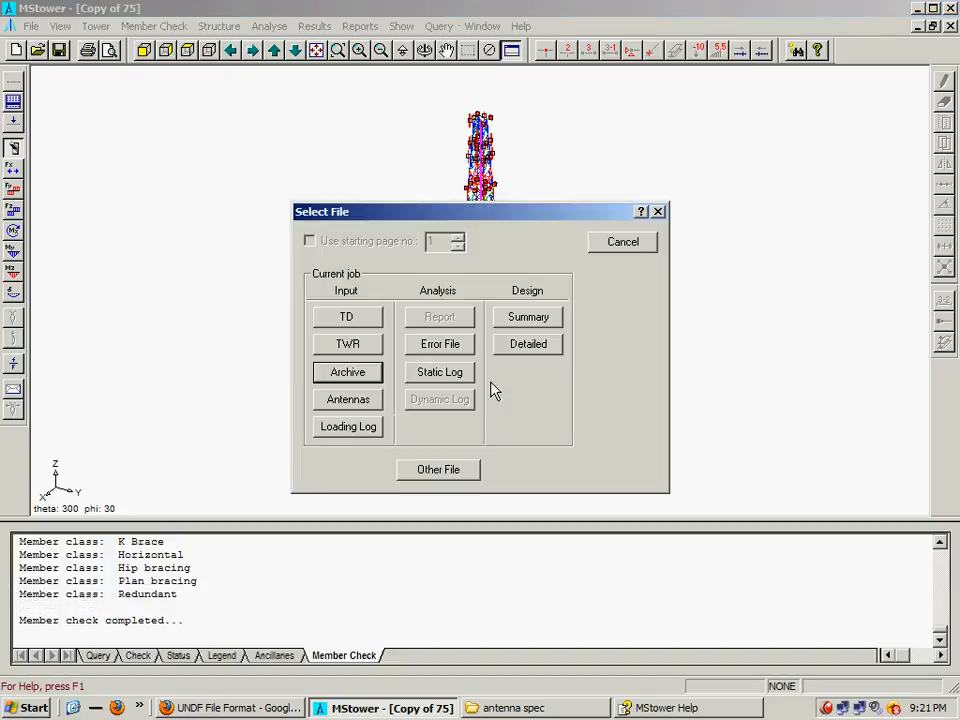
left_click(545, 322)
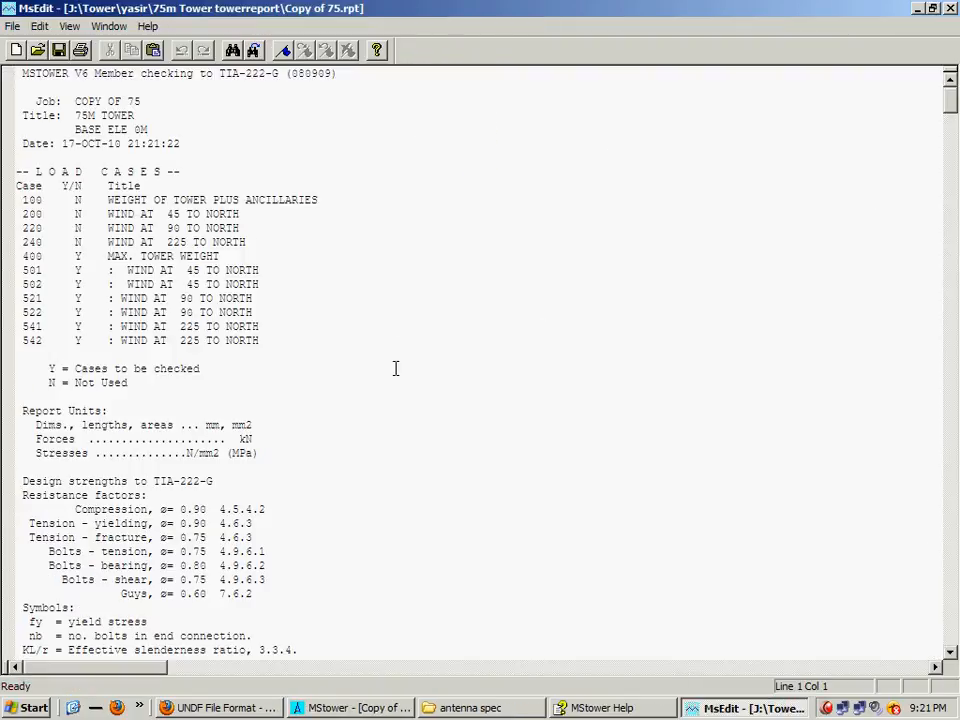
left_click(72, 28)
left_click(72, 27)
key("ctrl+End")
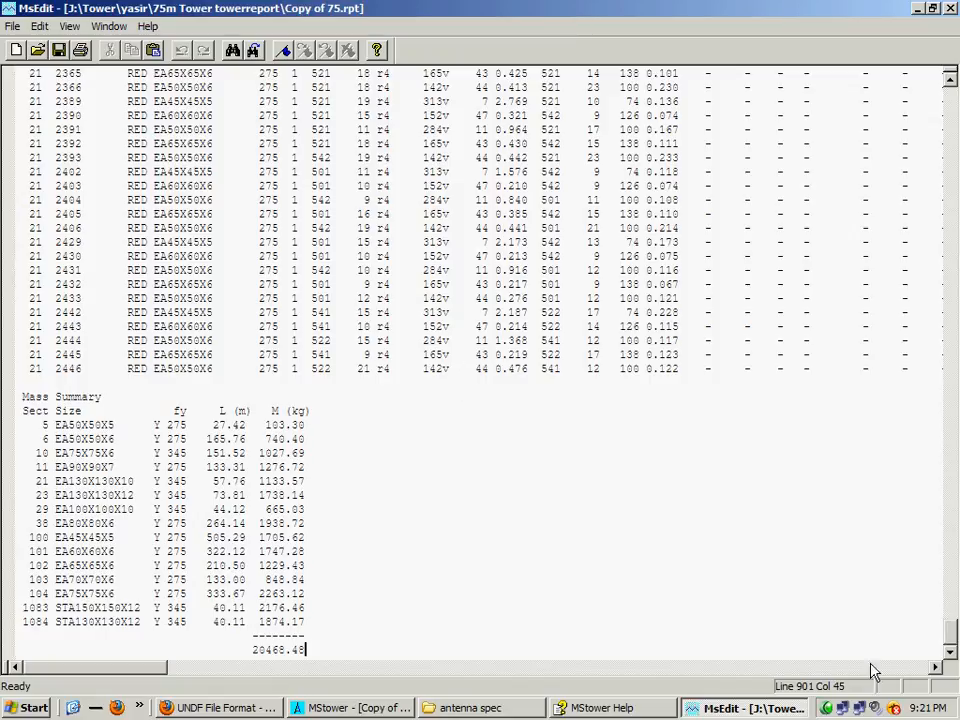
Bring the flag column of the member check report into view and examine the * and # flags on the redundant members.
left_click(933, 668)
left_click(933, 668)
left_click(933, 668)
left_click(933, 668)
left_click(933, 668)
left_click(933, 668)
left_click(933, 668)
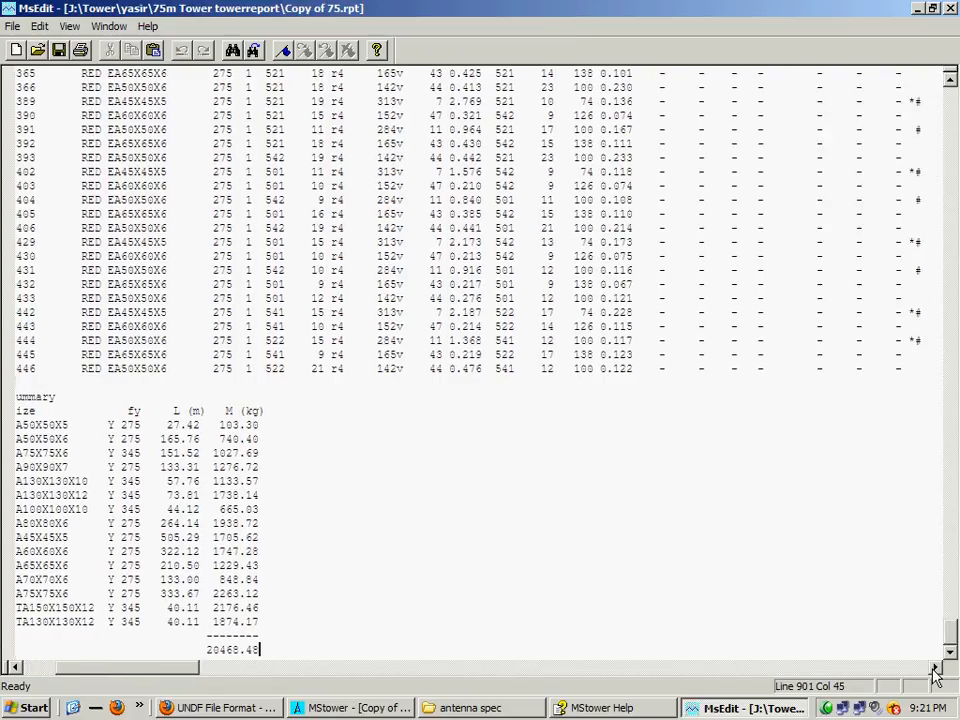
left_click_drag(909, 339, 912, 341)
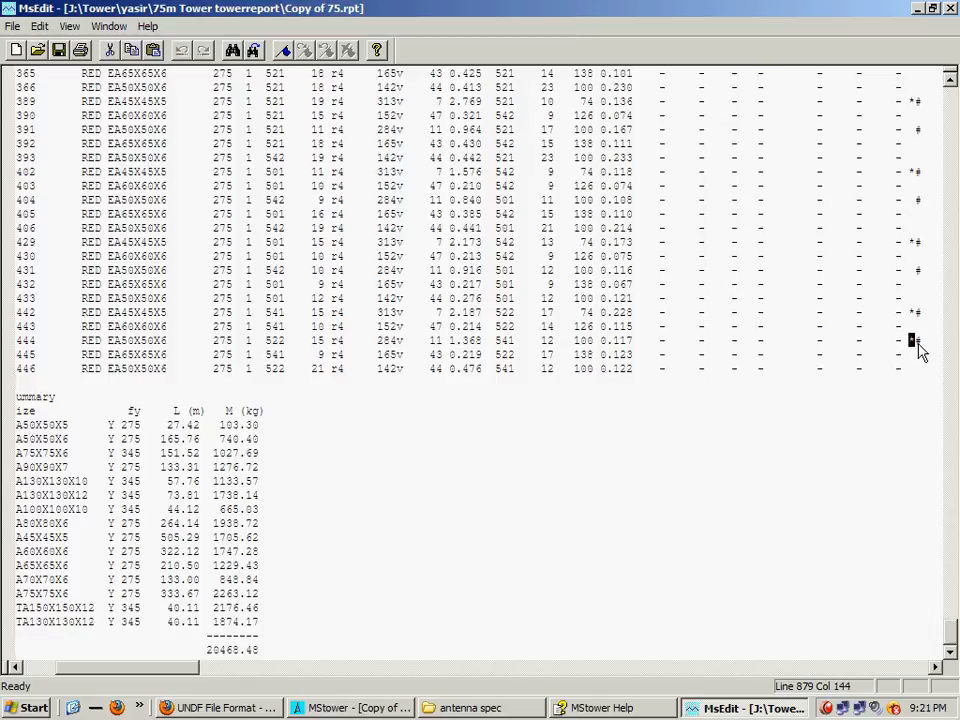
left_click_drag(914, 340, 919, 341)
scroll(916, 355, "up", 15)
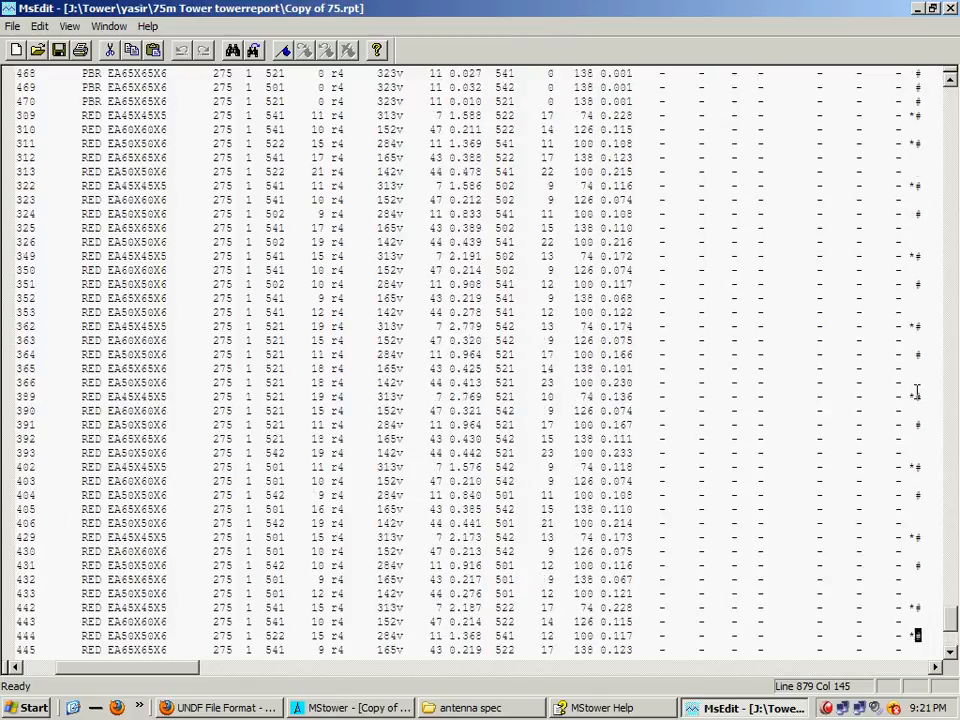
Examine the flags of the STA130X130X12 legs and the EA75X75X6 K braces in the lower panels of the report.
scroll(916, 392, "up", 9)
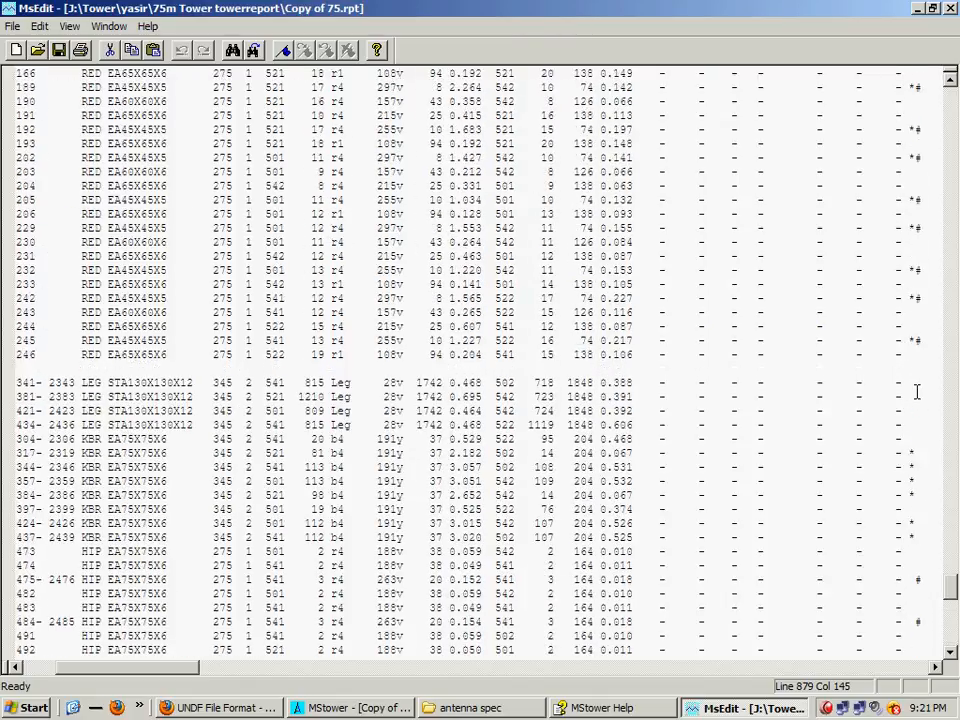
scroll(916, 497, "down", 6)
left_click_drag(913, 398, 890, 345)
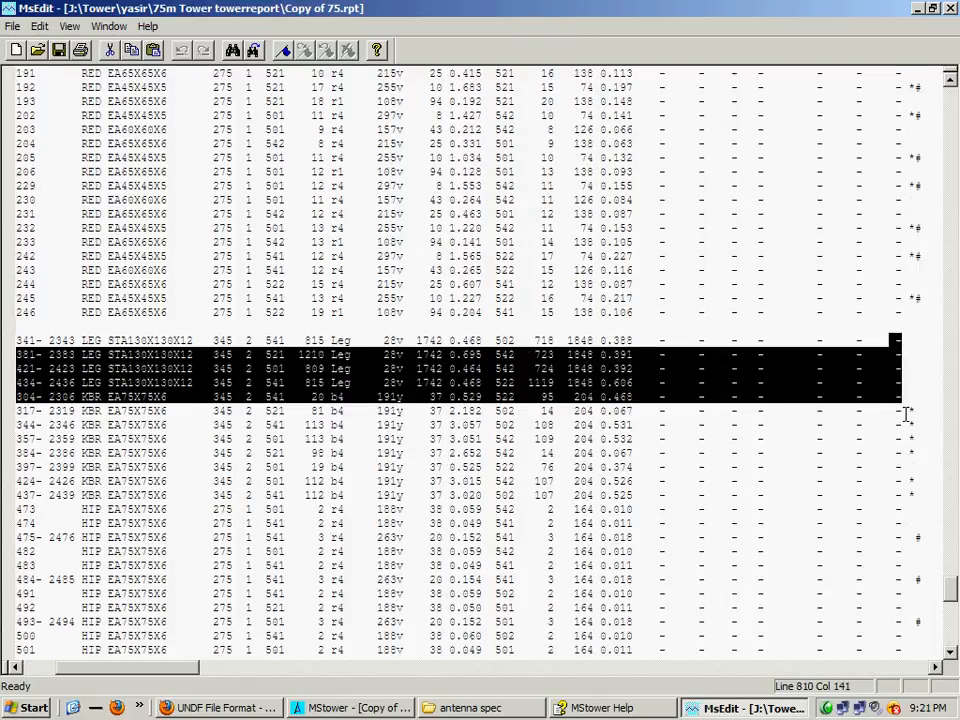
left_click_drag(920, 443, 910, 410)
scroll(928, 354, "up", 14)
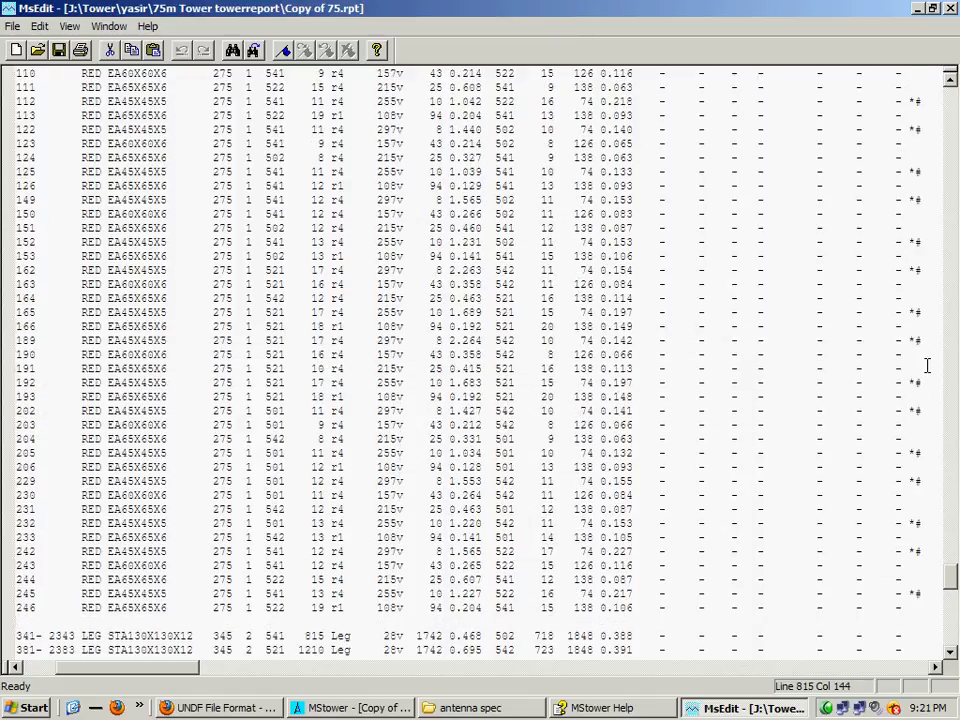
scroll(928, 366, "up", 9)
left_click_drag(915, 328, 900, 285)
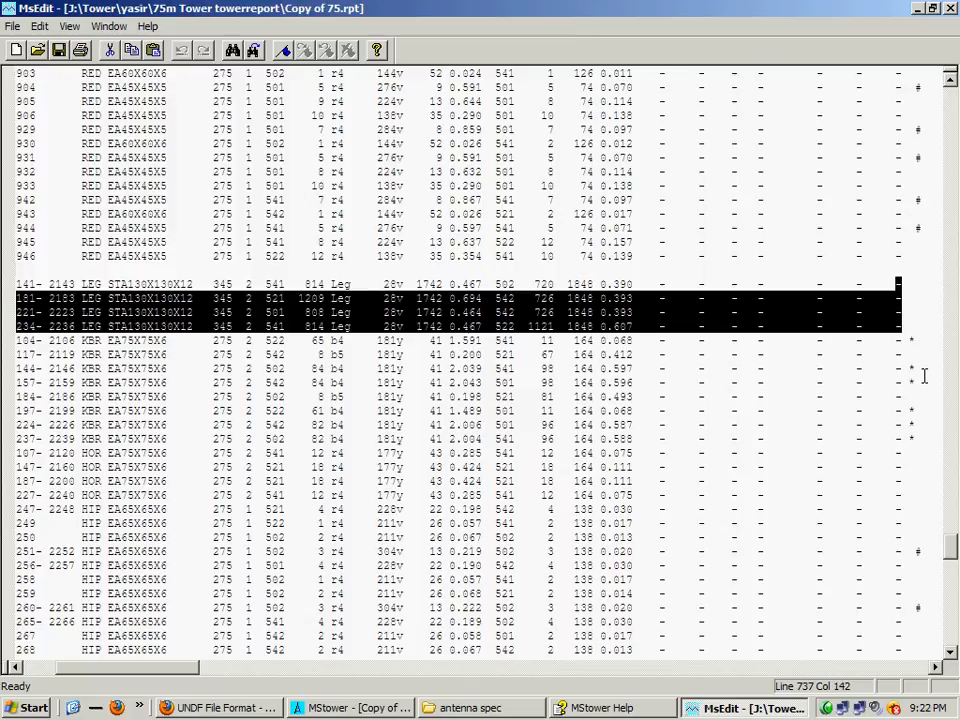
left_click_drag(912, 390, 905, 340)
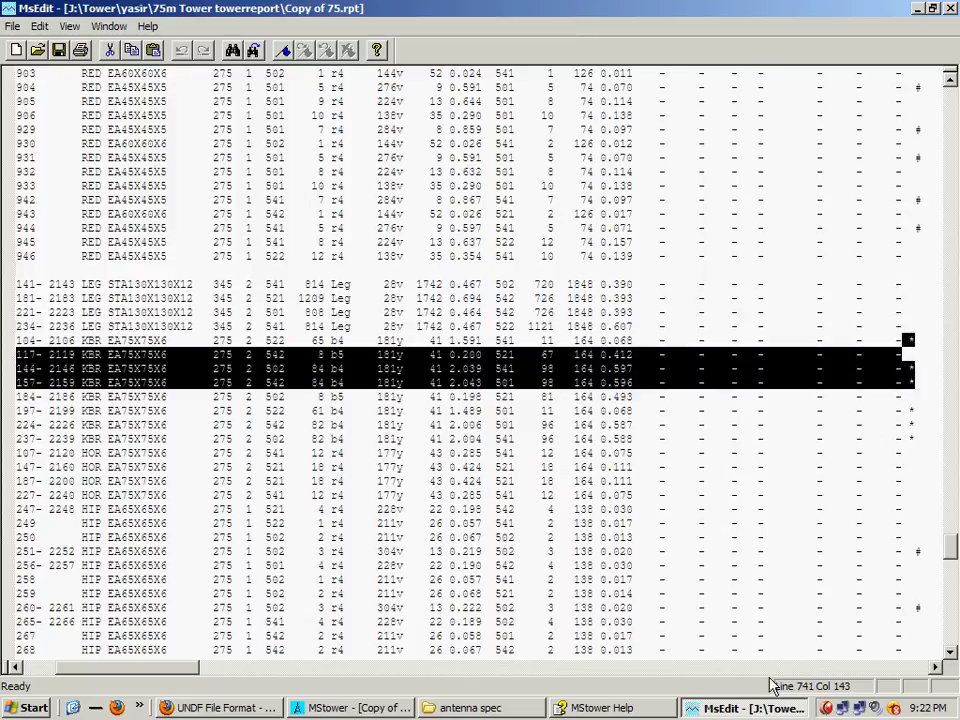
Identify the panel number of the flagged K braces, and examine the flagged legs and X braces of the upper panels.
left_click_drag(177, 668, 112, 668)
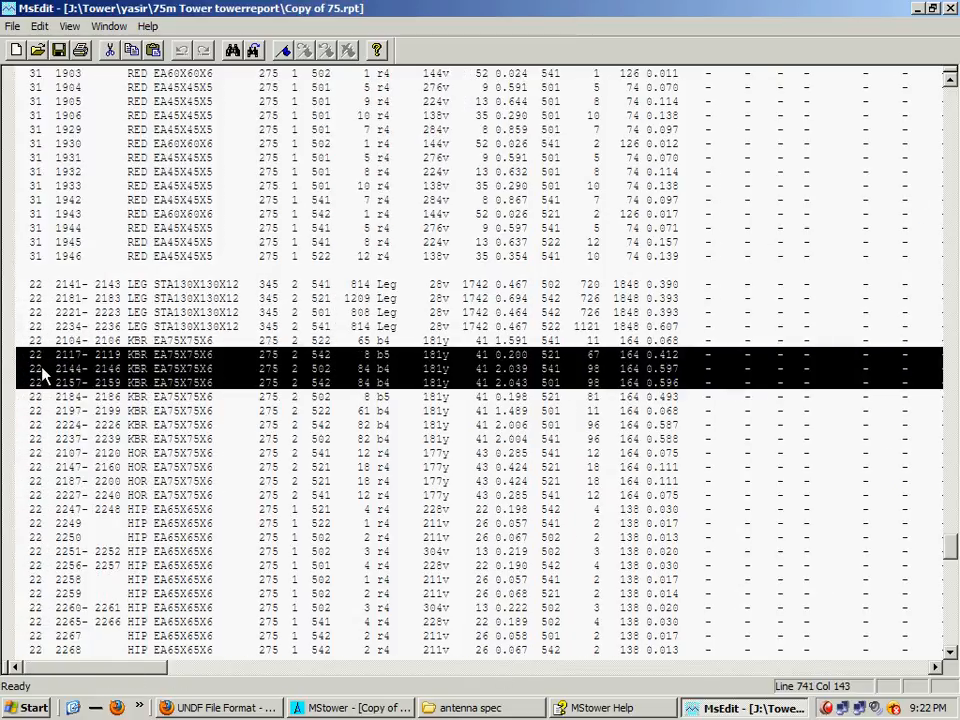
left_click_drag(150, 668, 192, 668)
left_click_drag(955, 555, 952, 419)
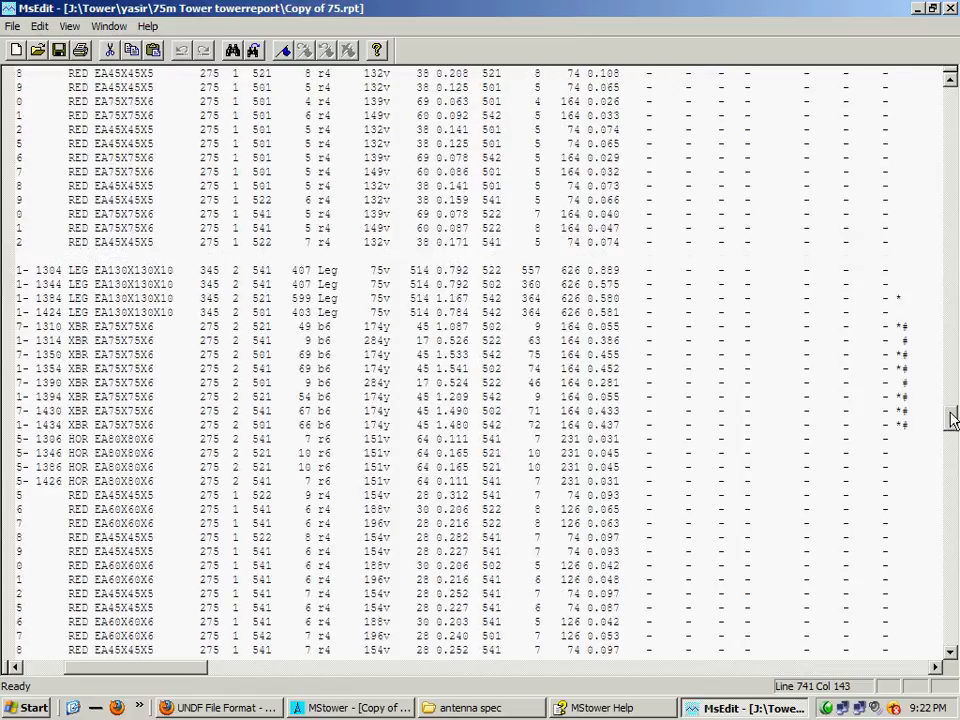
left_click(904, 326)
key("Left")
left_click_drag(953, 427, 952, 340)
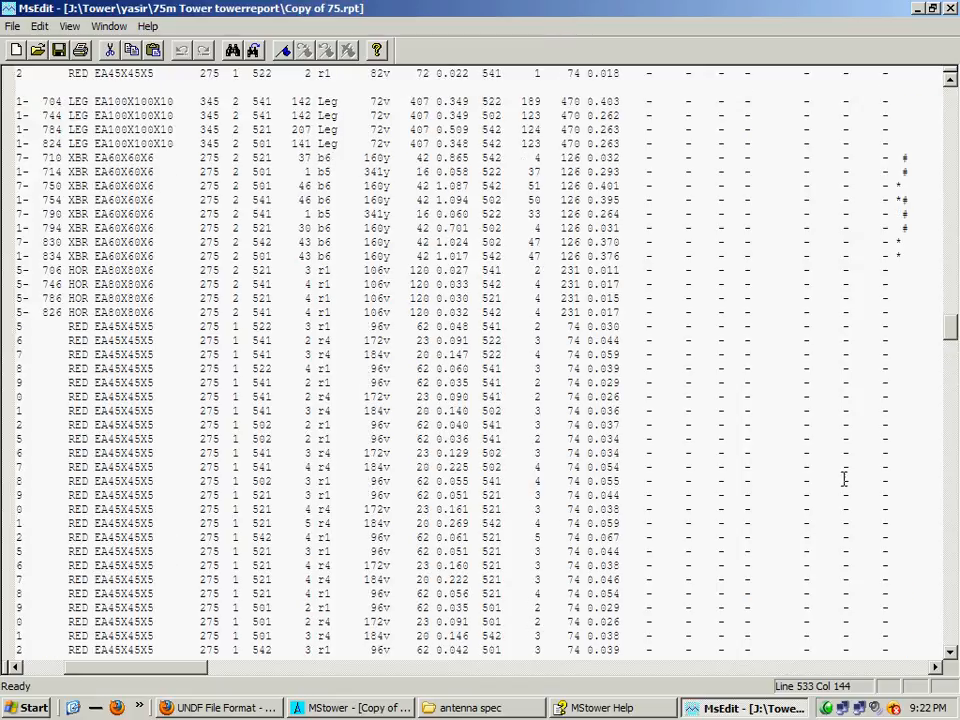